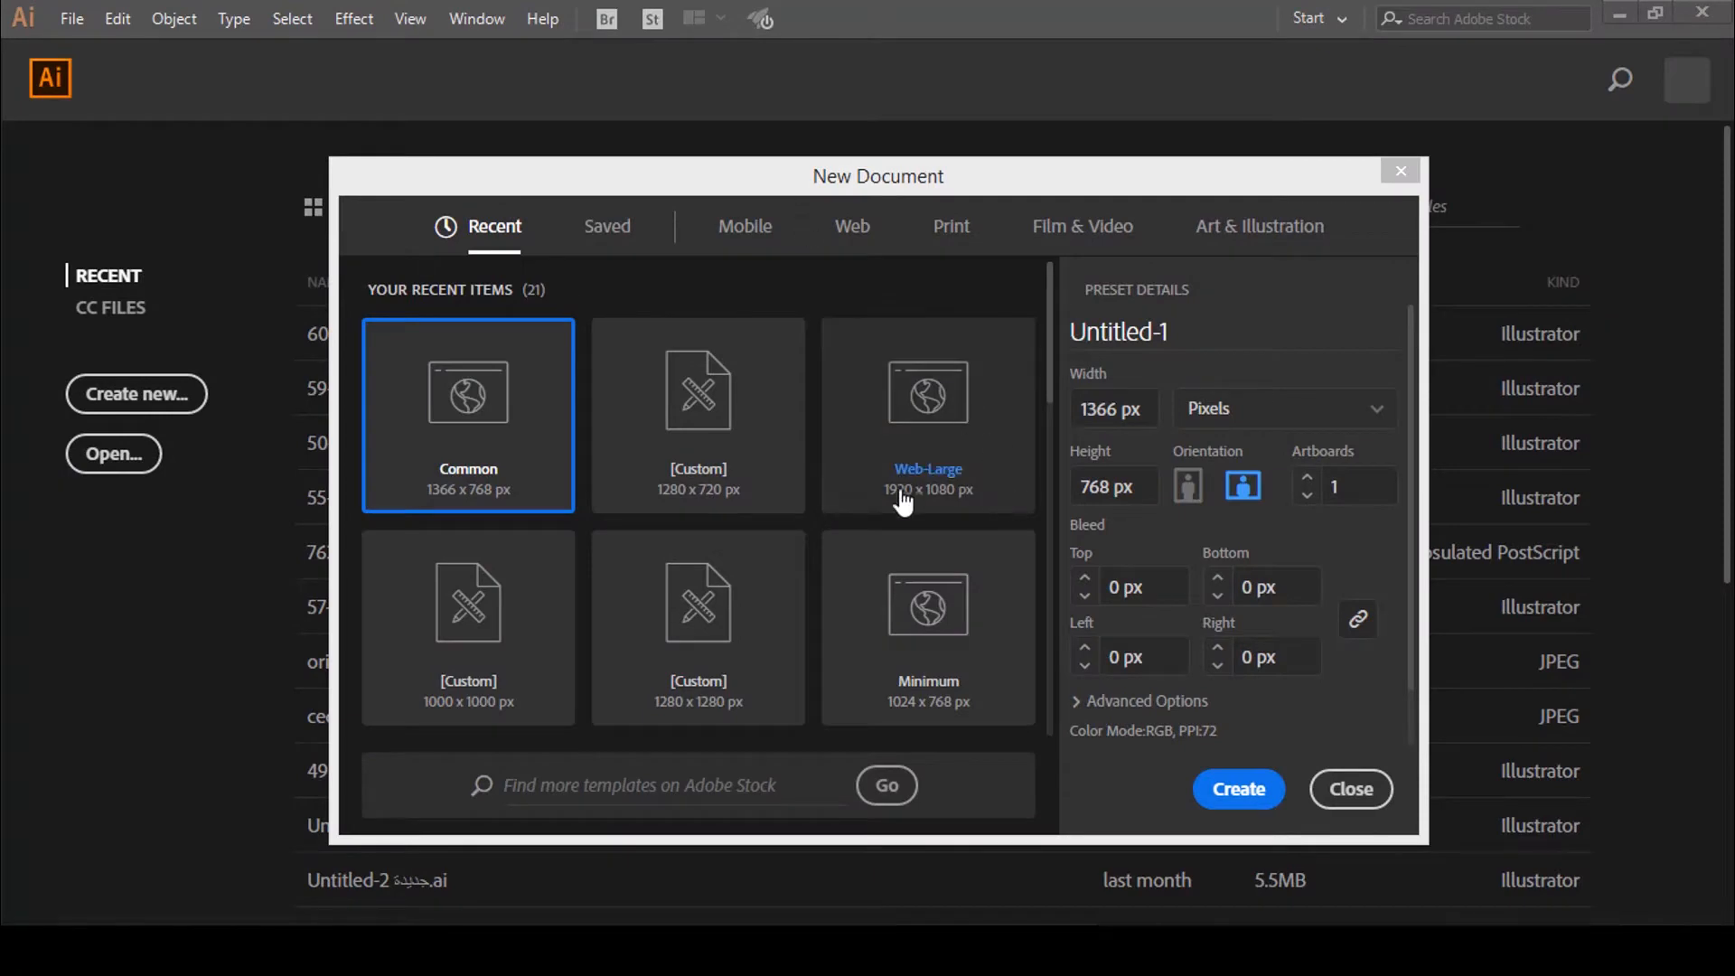
Create a new 1366 x 768 px document from the Common preset
left_click(1253, 792)
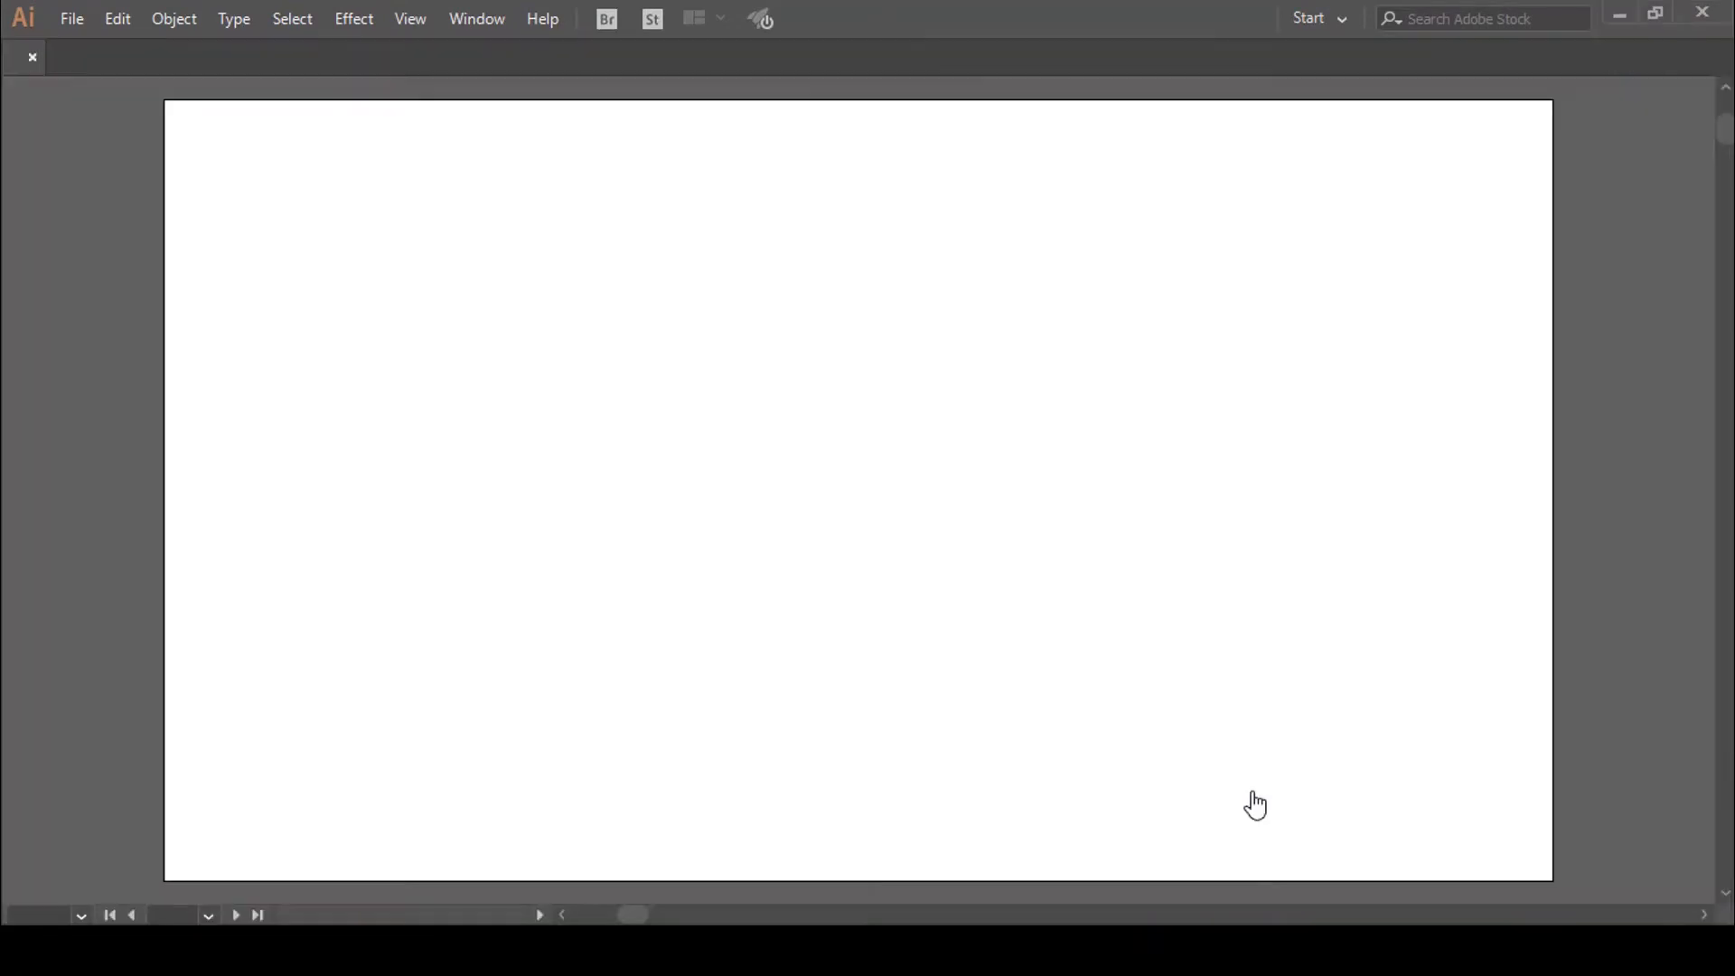
key("ctrl+minus")
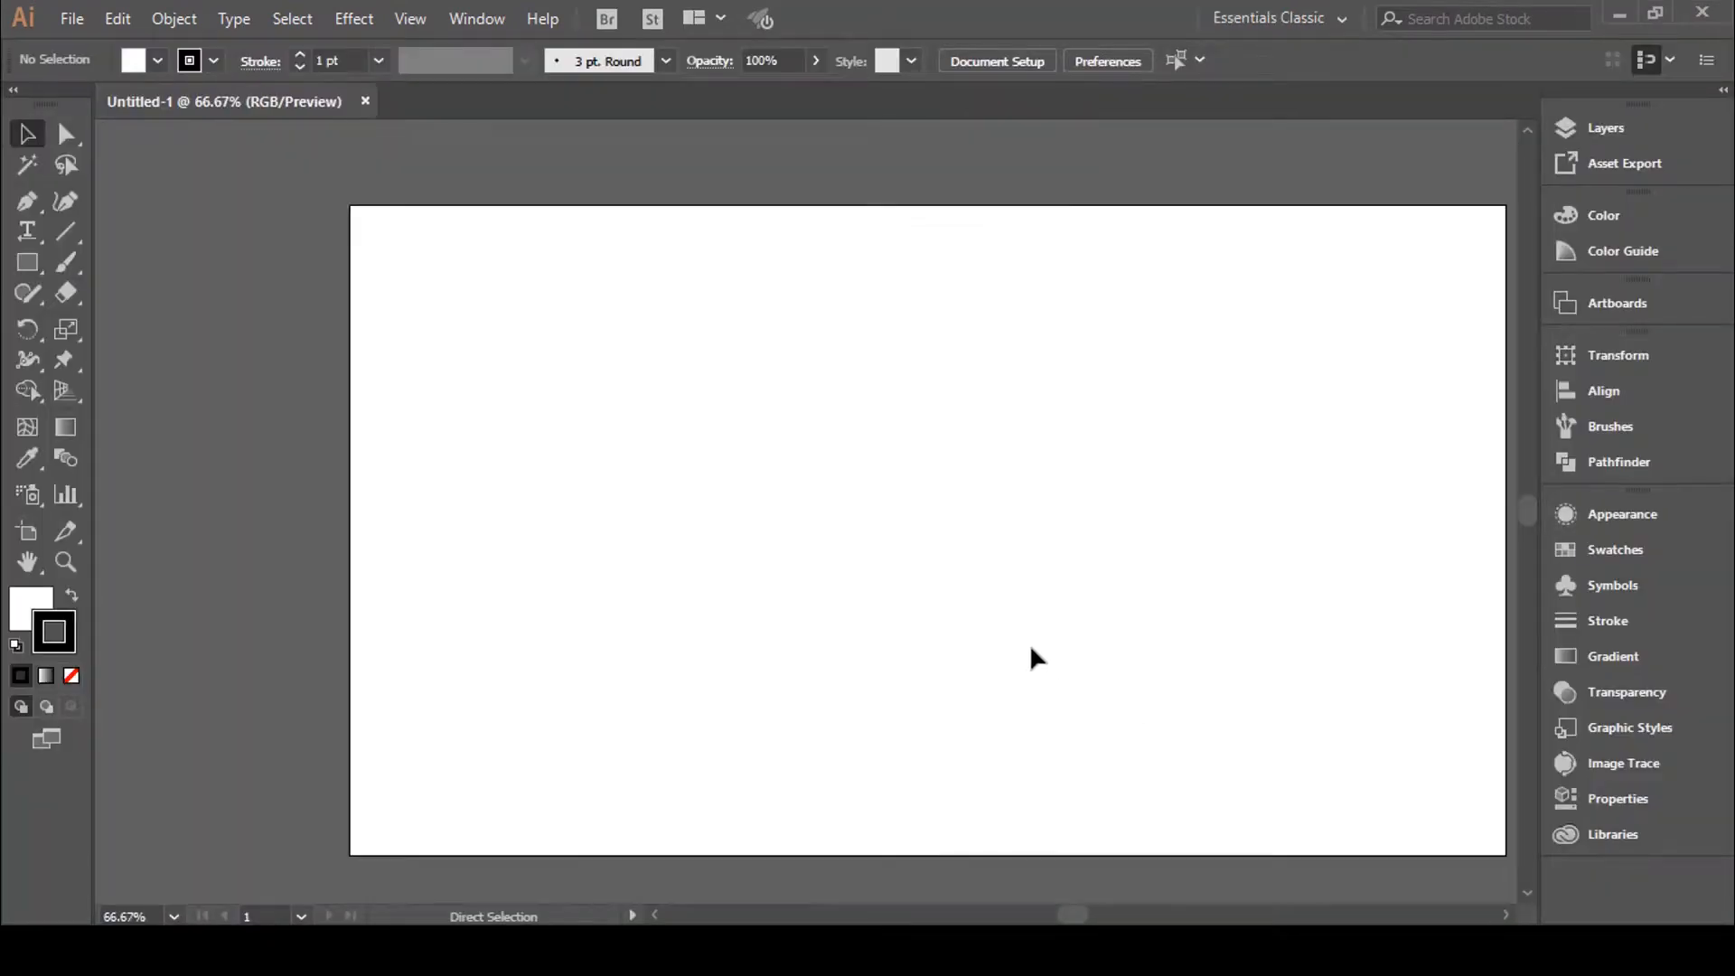
left_click_drag(1139, 457, 1071, 451)
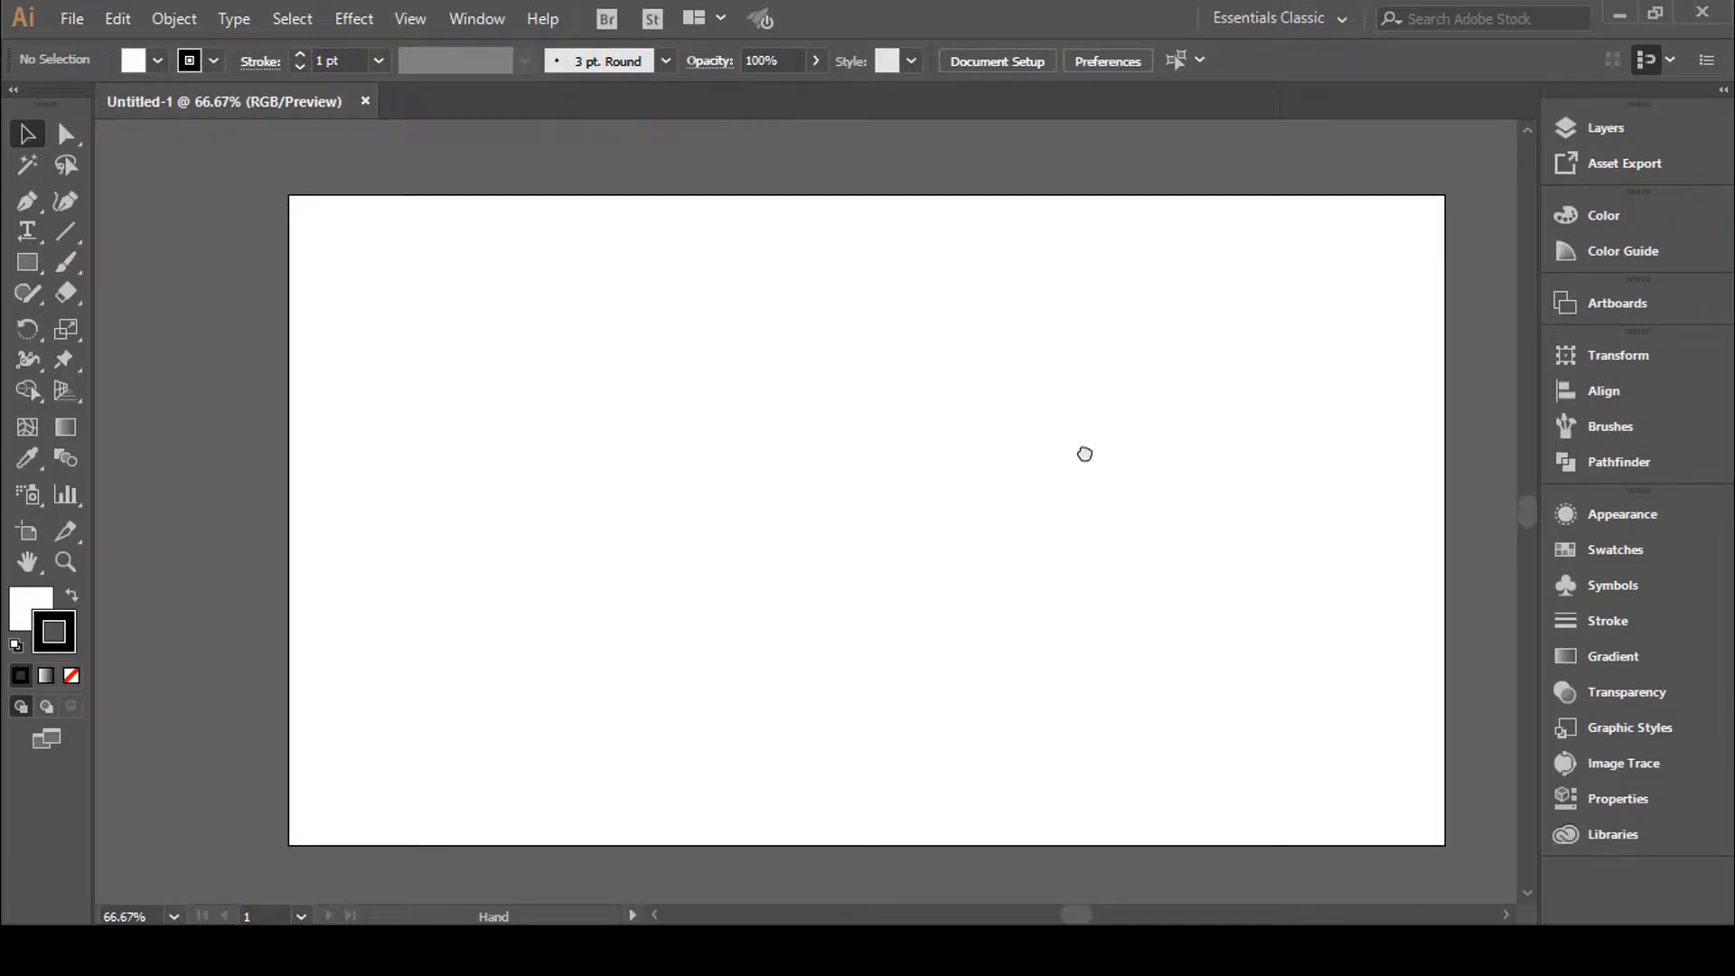
Open the Metals gradient swatch library
left_click(156, 61)
left_click(27, 221)
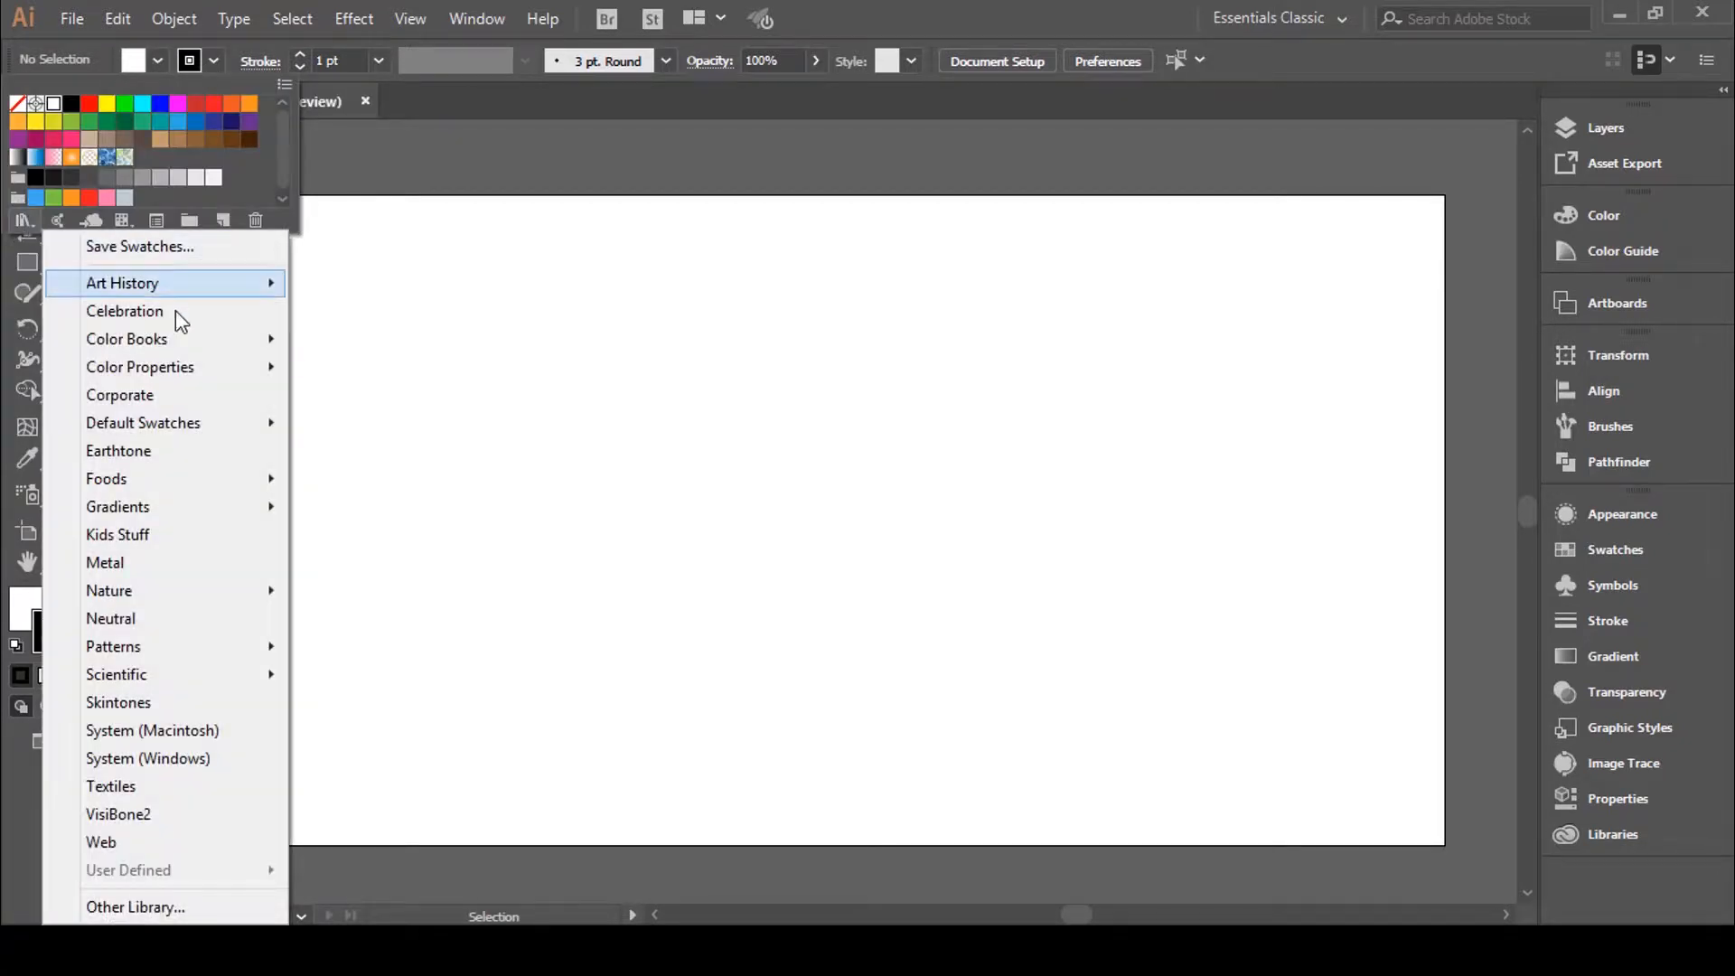
mouse_move(197, 511)
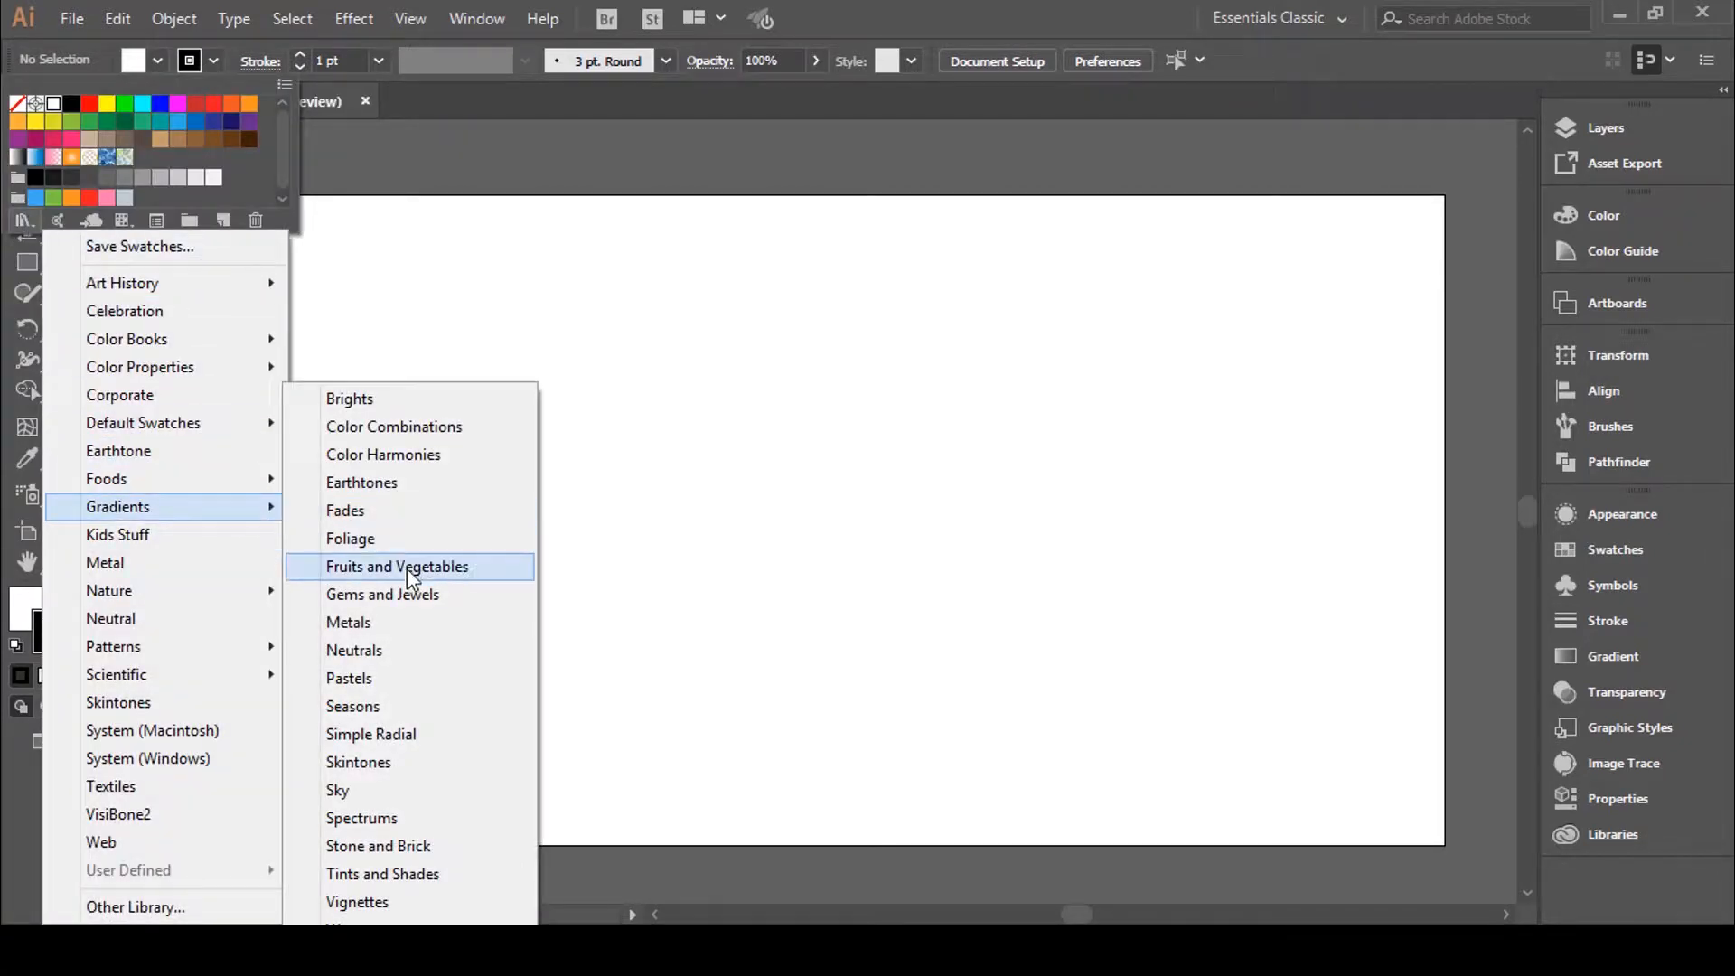
left_click(399, 624)
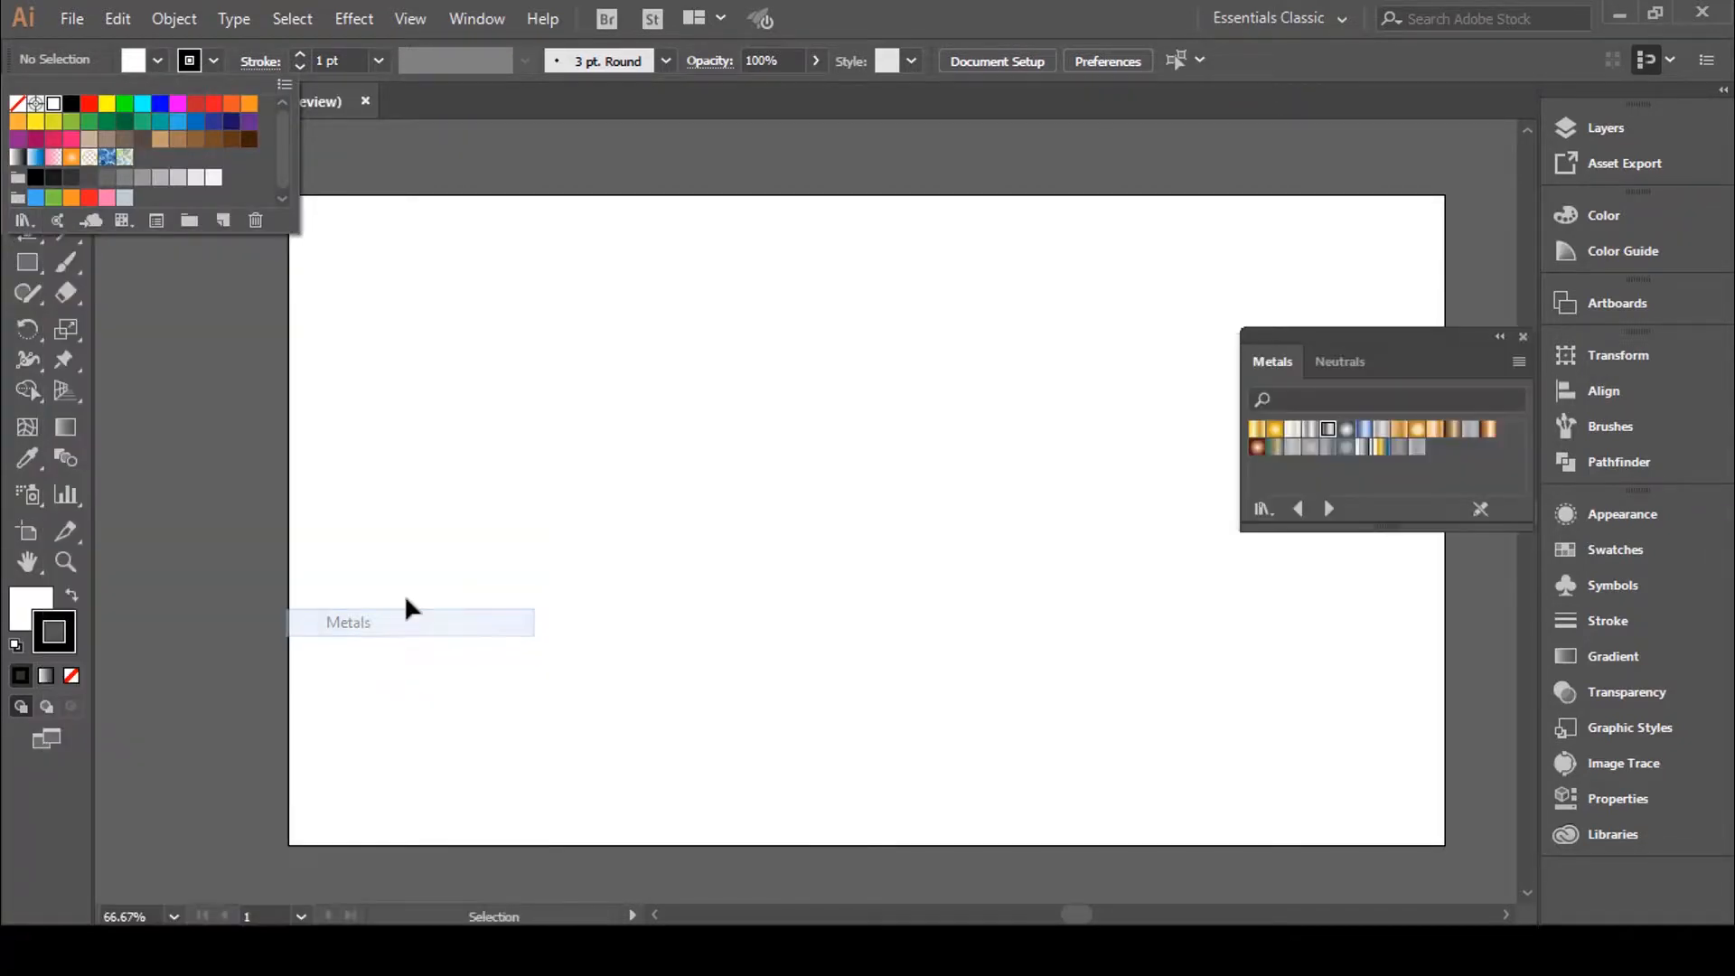
Browse to the Neutrals gradient library, choose the pale blue-grey to white gradient swatch, and close the library
left_click(1329, 508)
left_click(1328, 508)
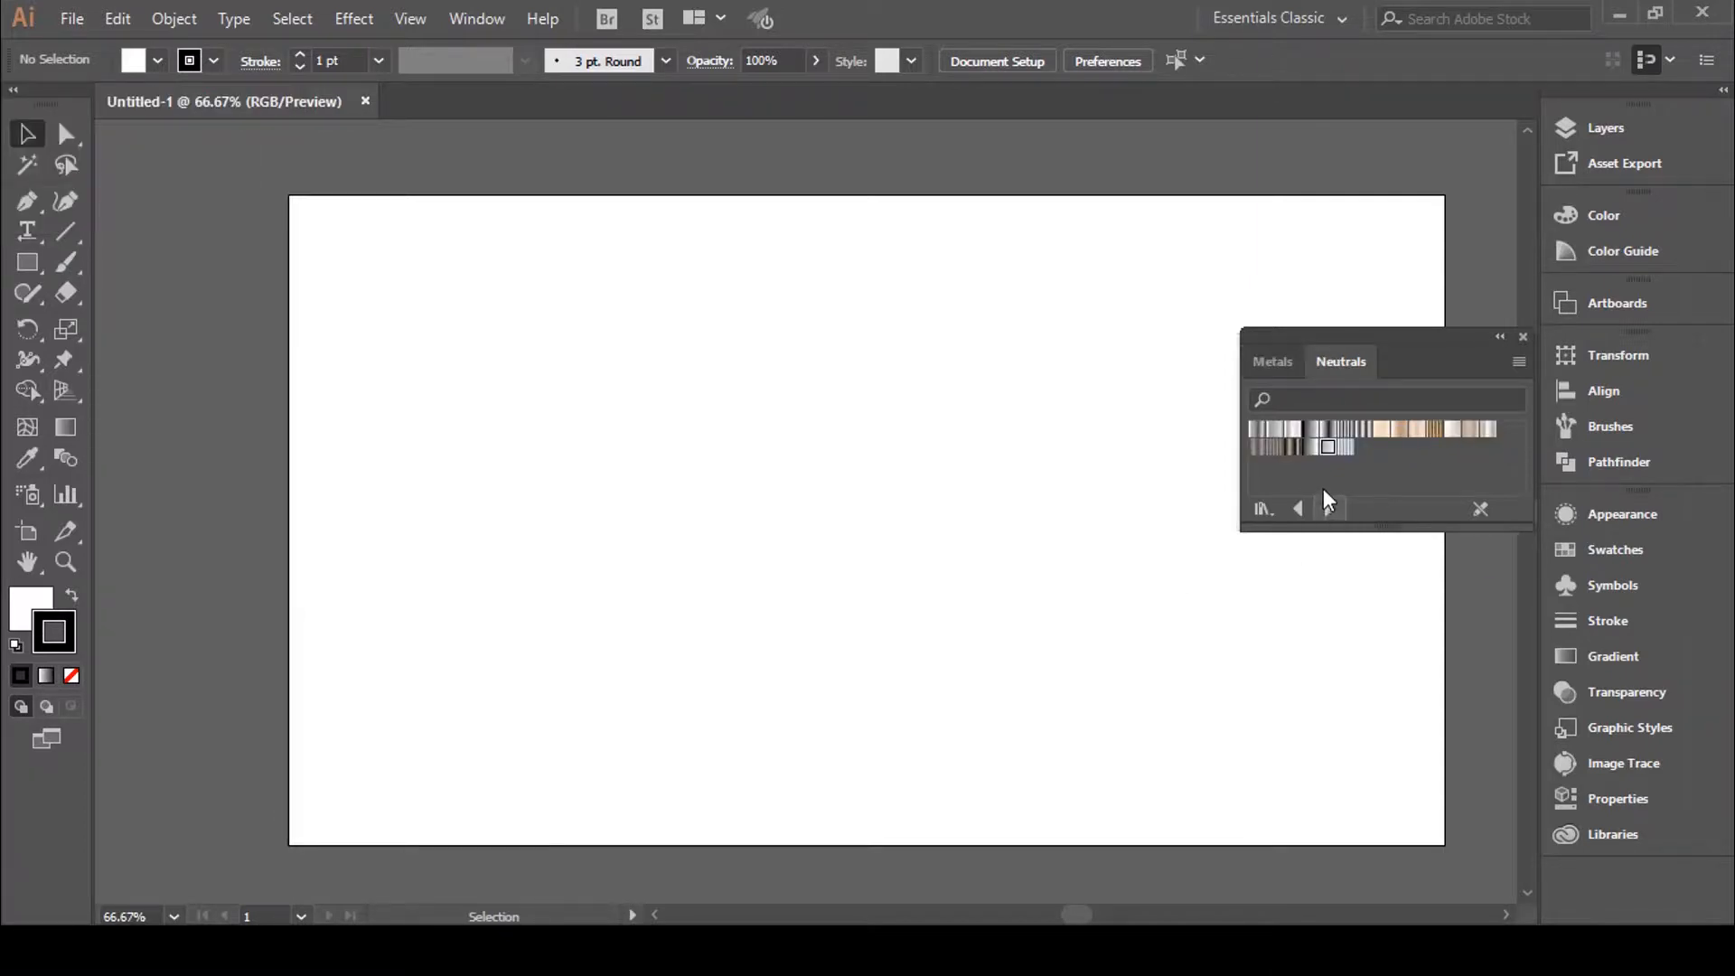
left_click(1300, 509)
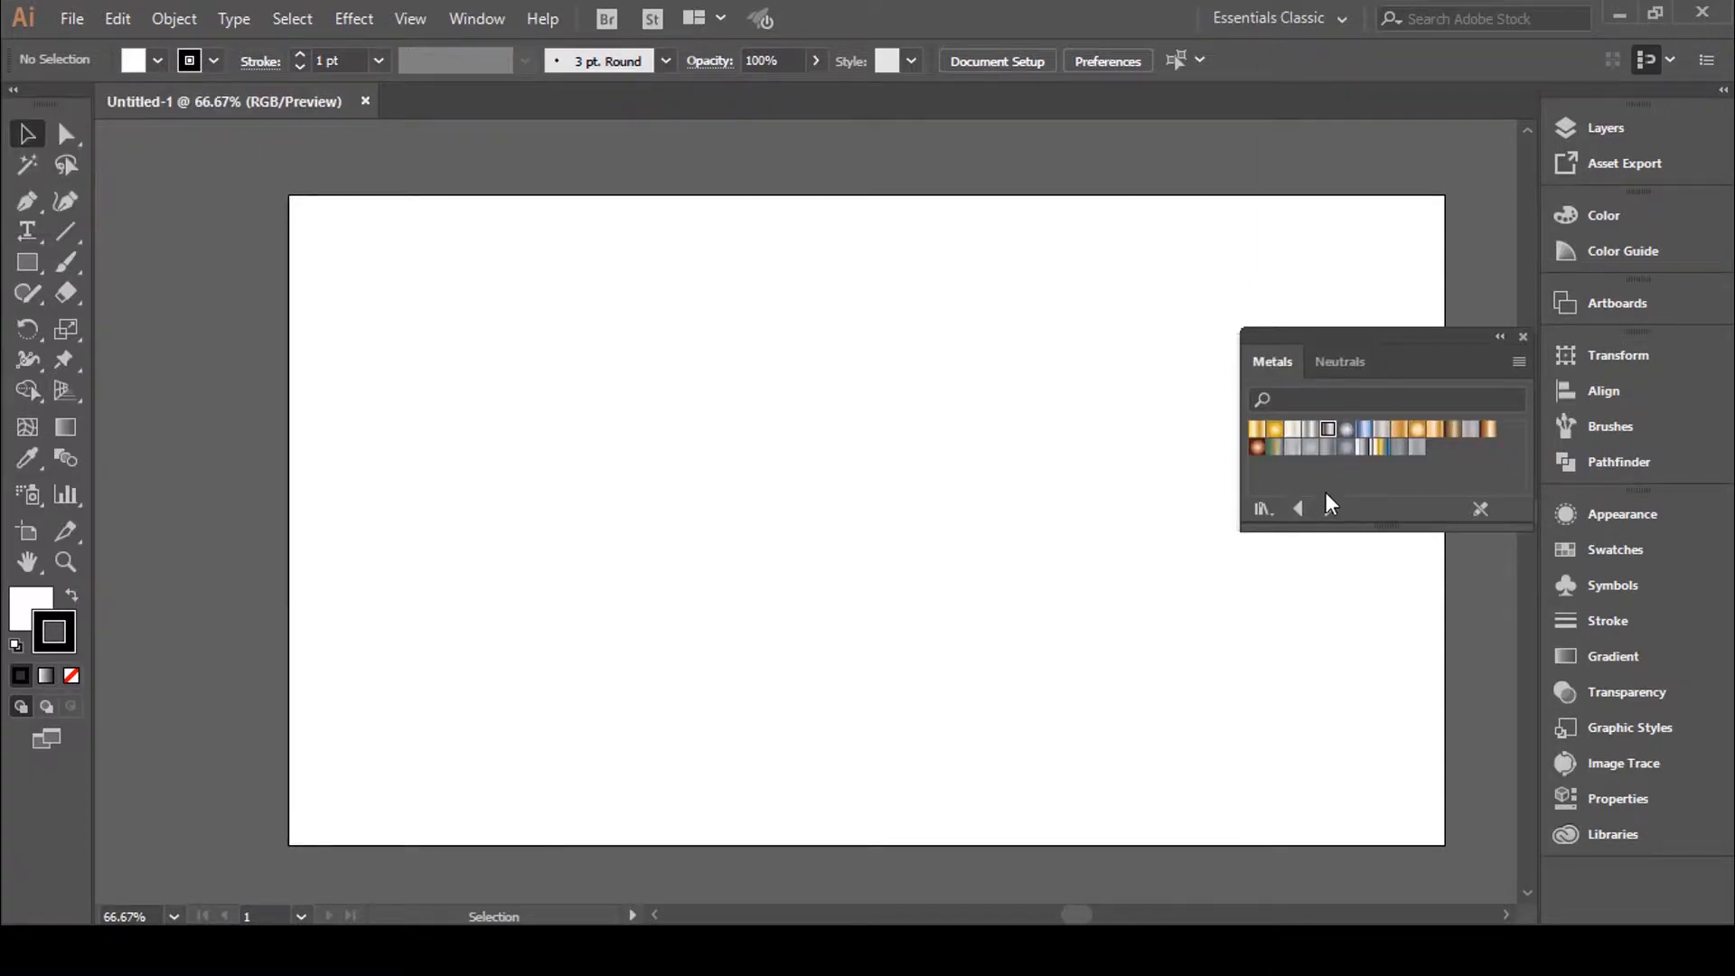
left_click(1330, 509)
left_click(1328, 508)
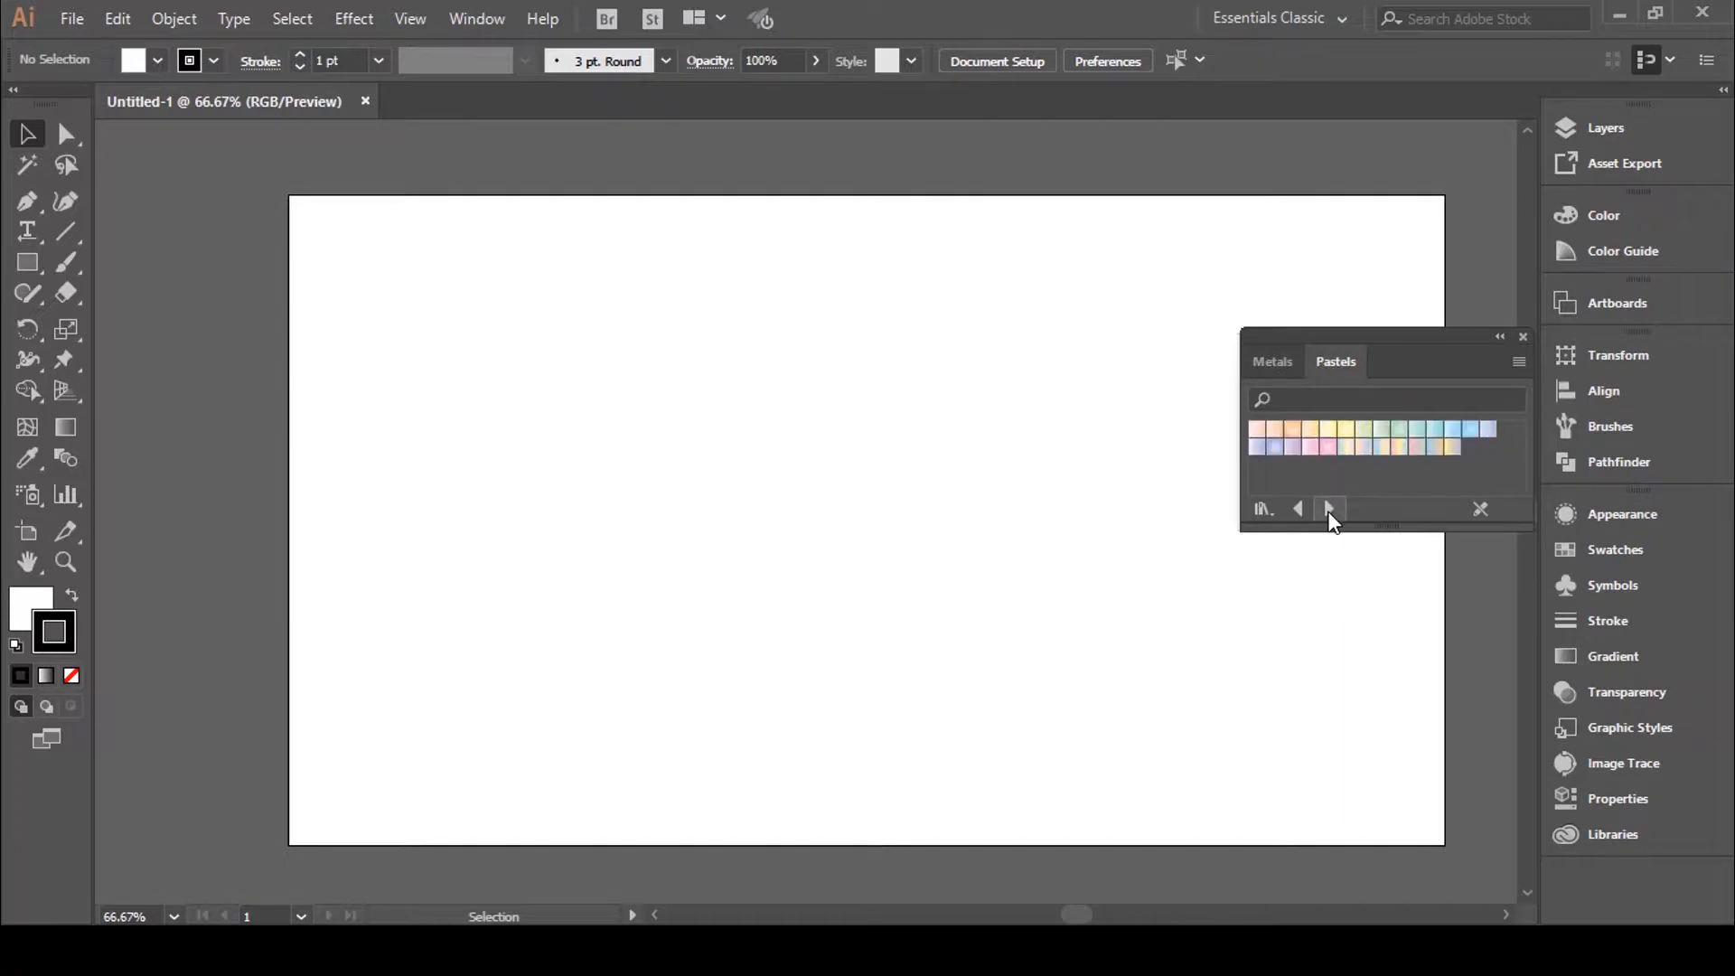
left_click(1302, 511)
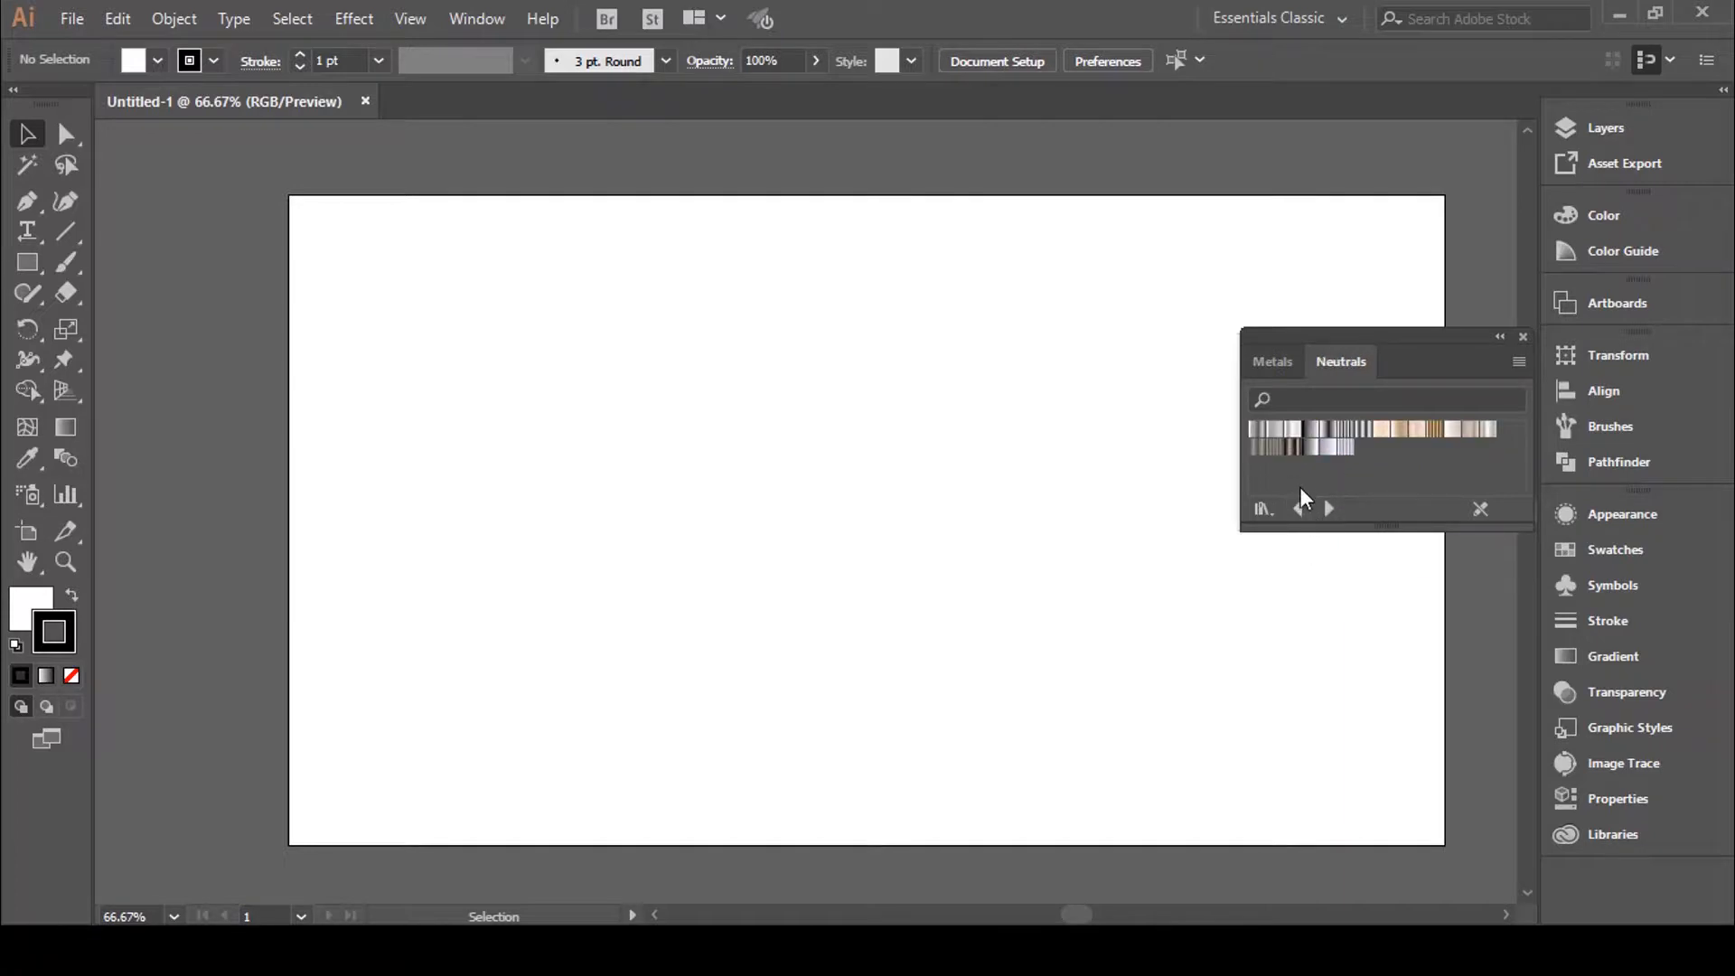
left_click(1328, 448)
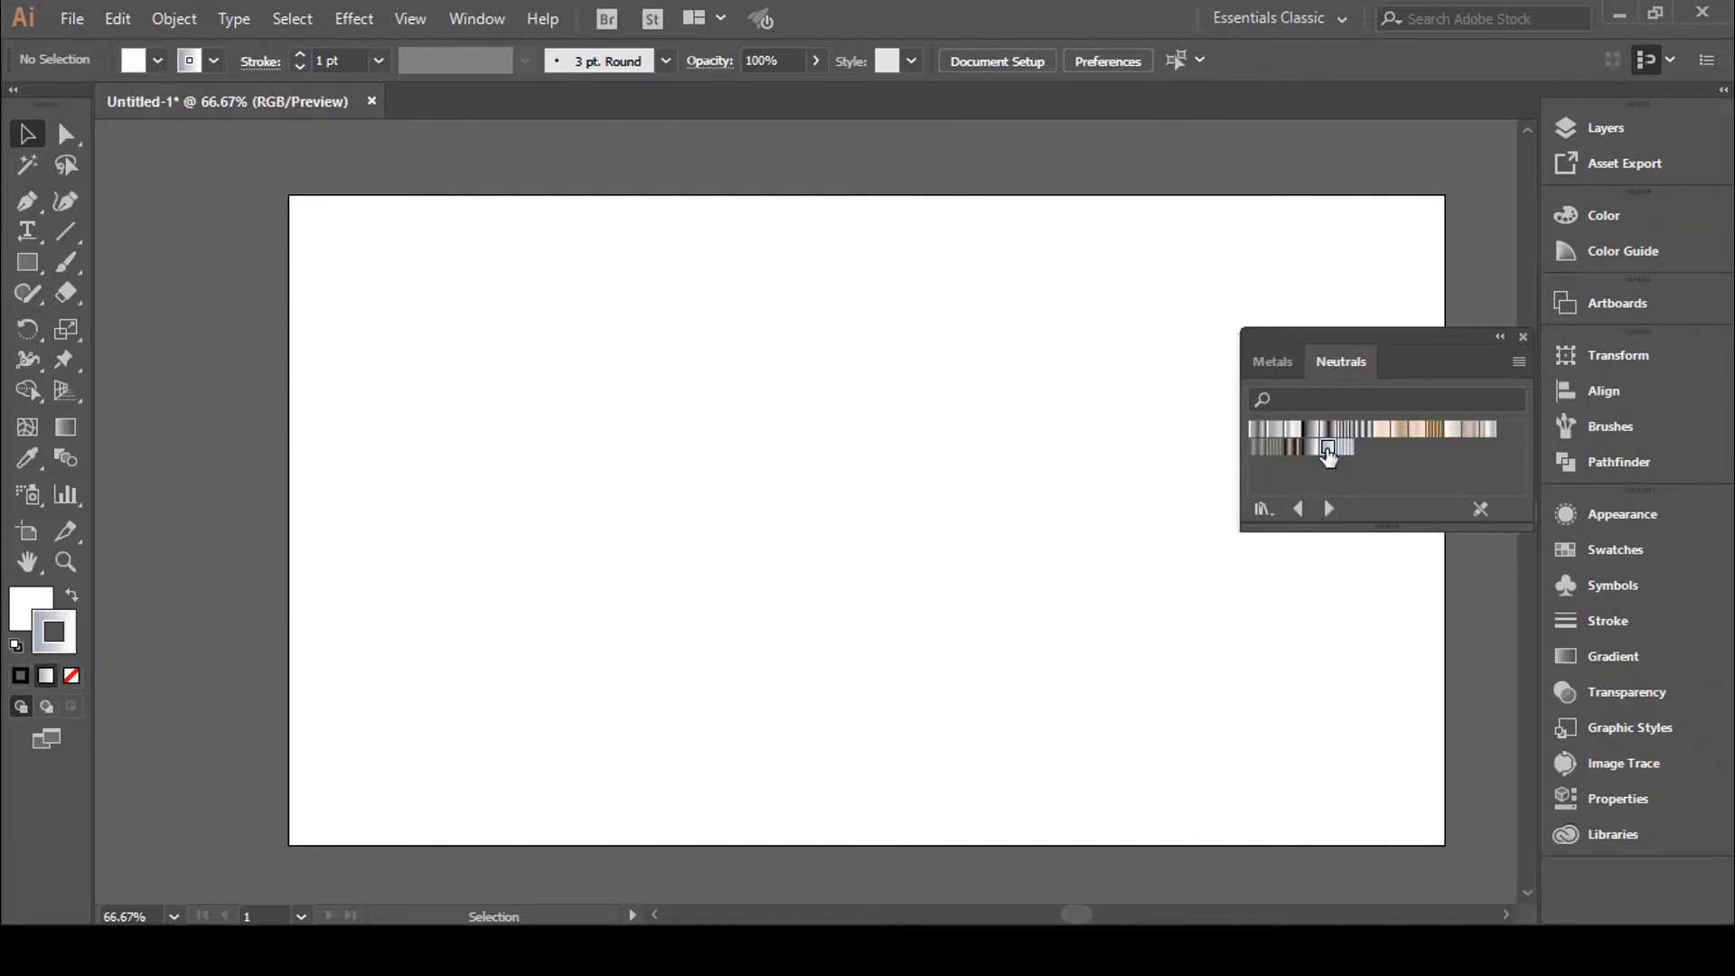
left_click(1524, 336)
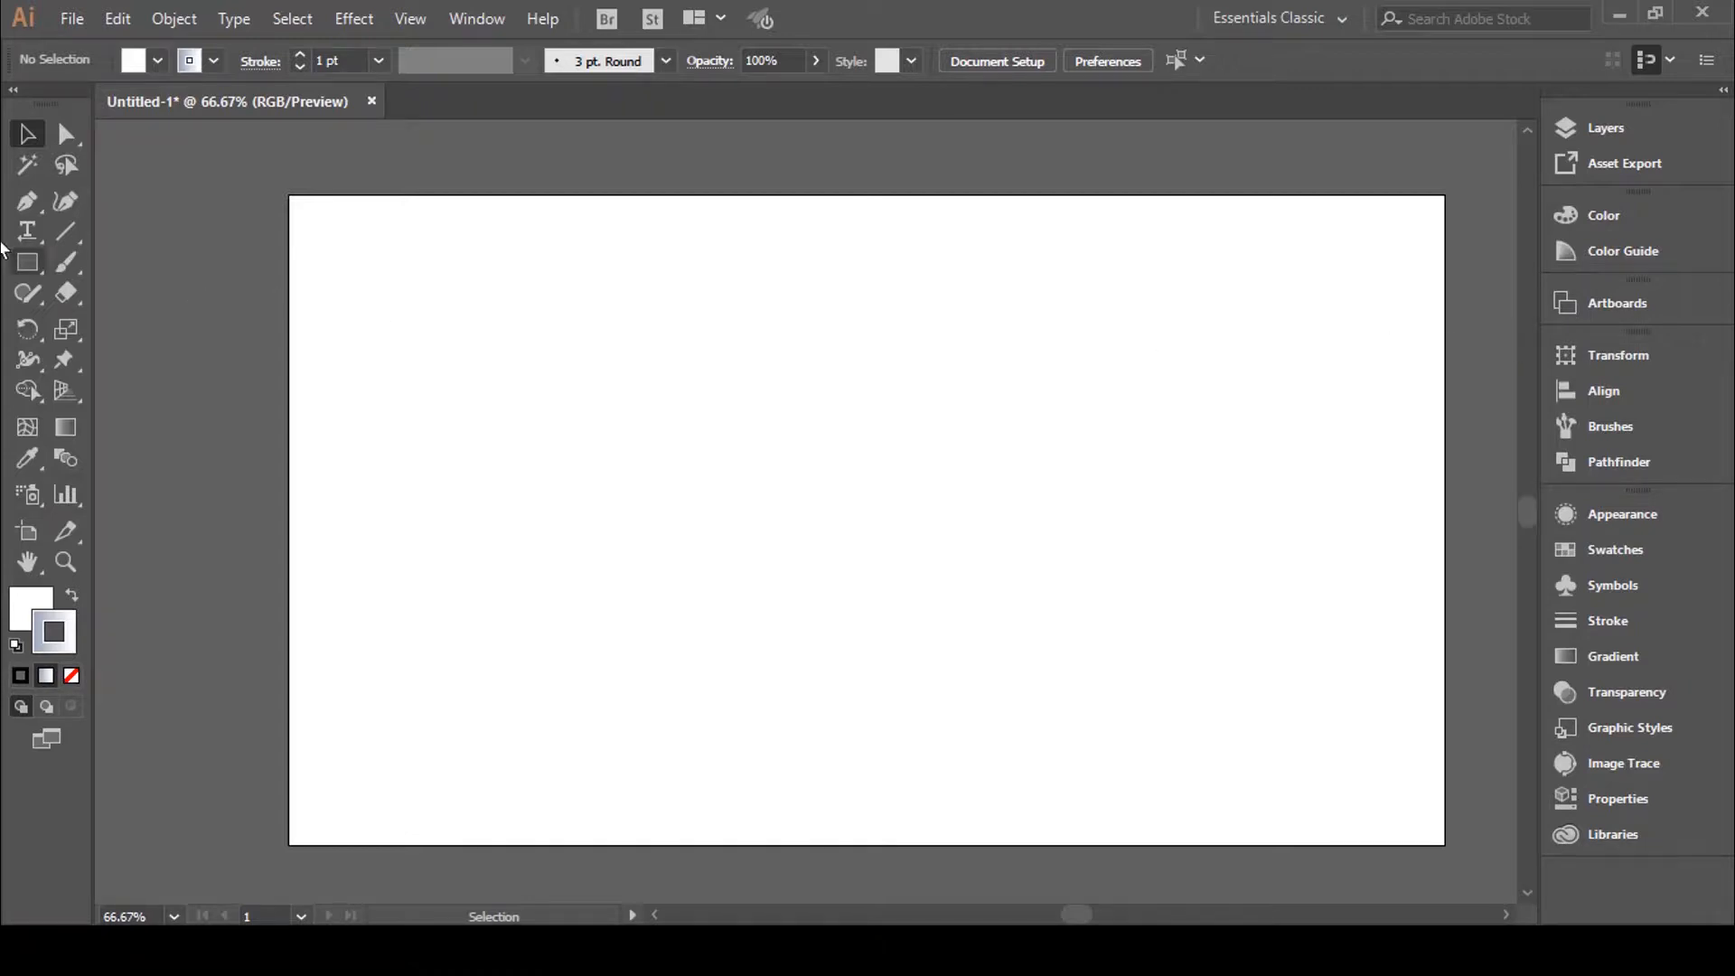
Draw a rectangle covering the whole artboard, using the blue-grey gradient as fill and no stroke
left_click(20, 269)
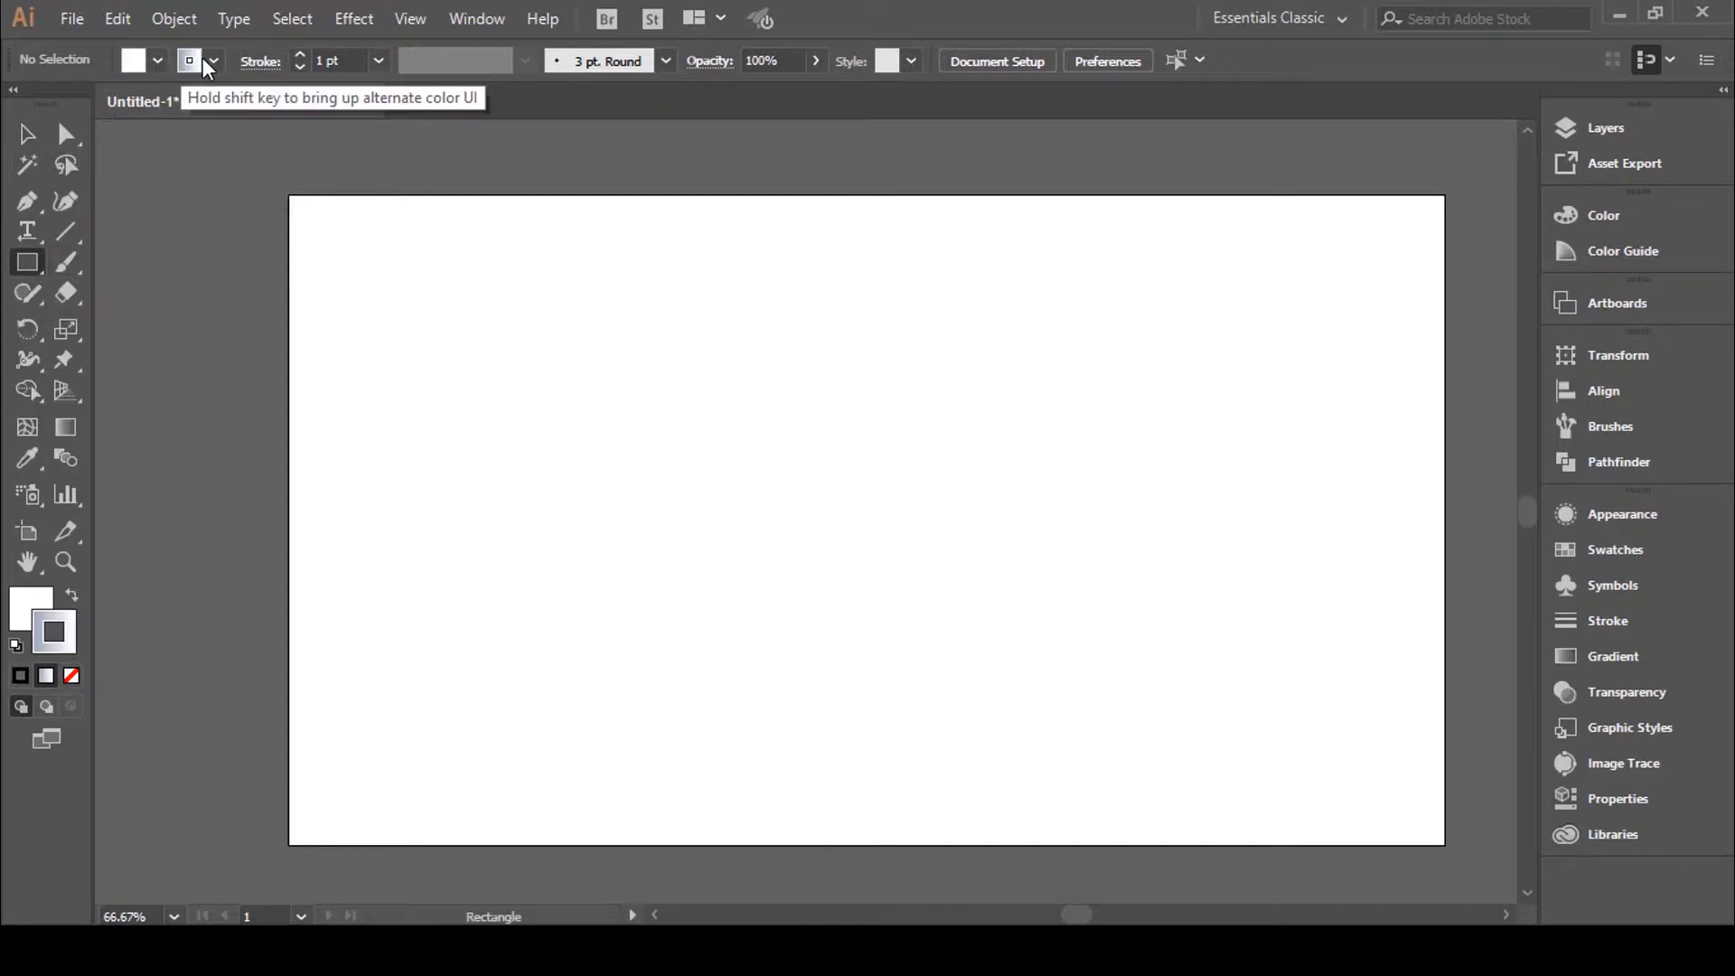
left_click(70, 597)
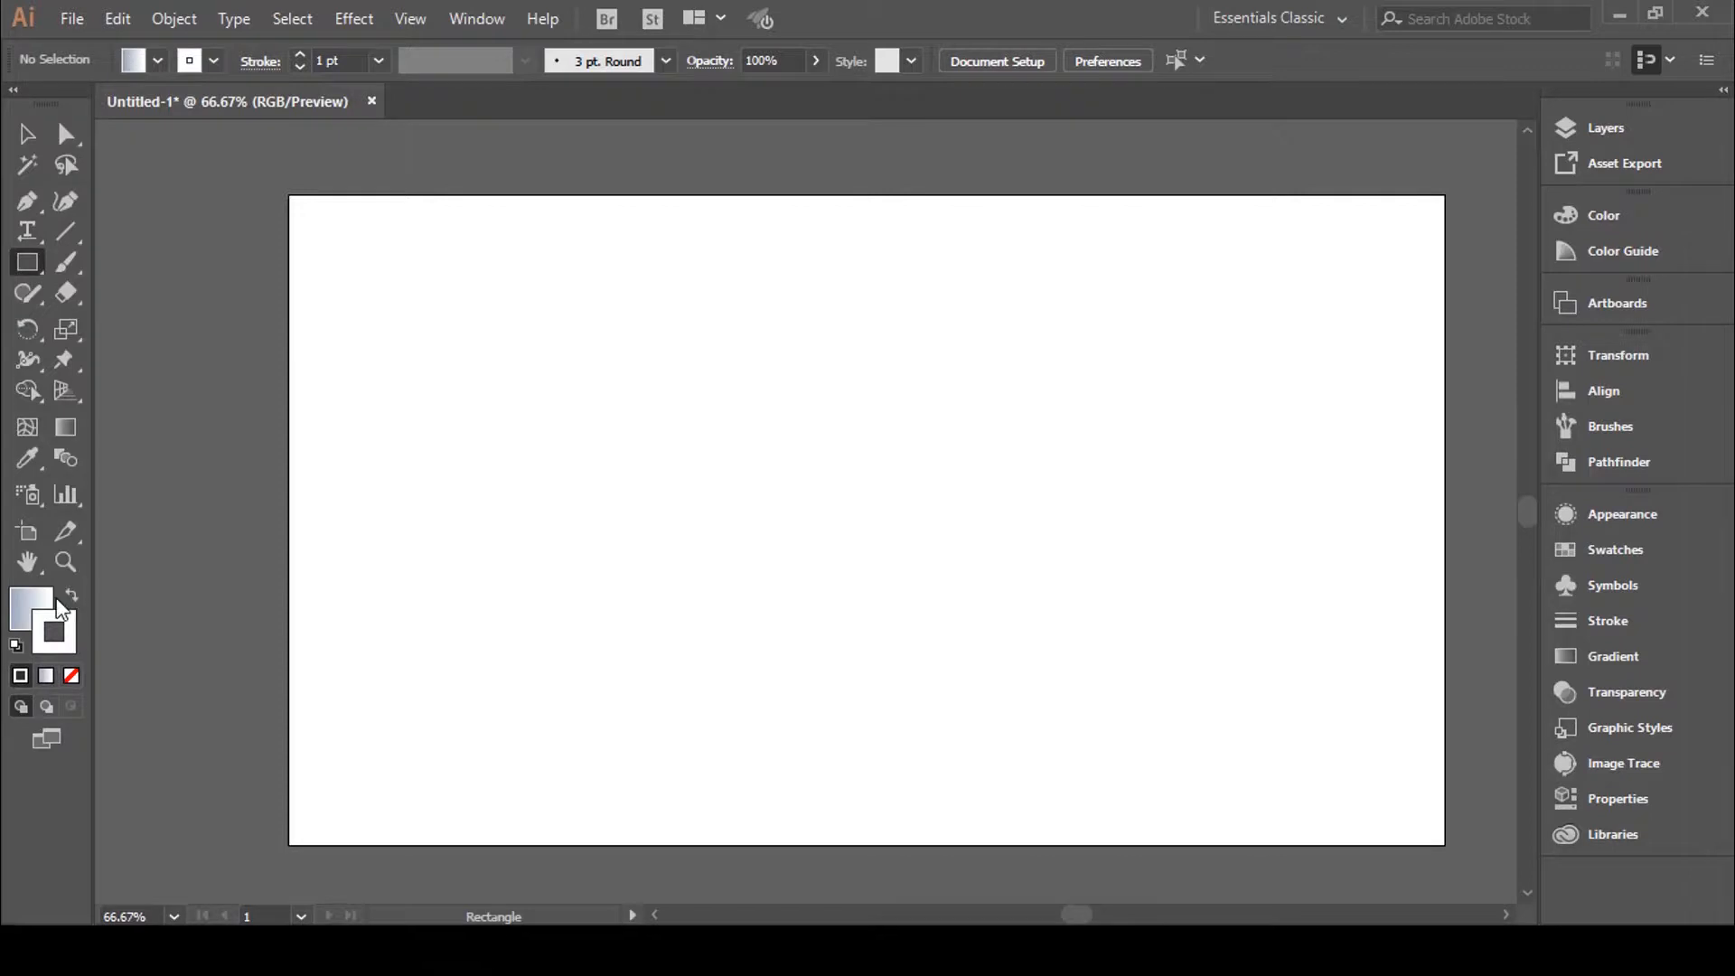
left_click(209, 60)
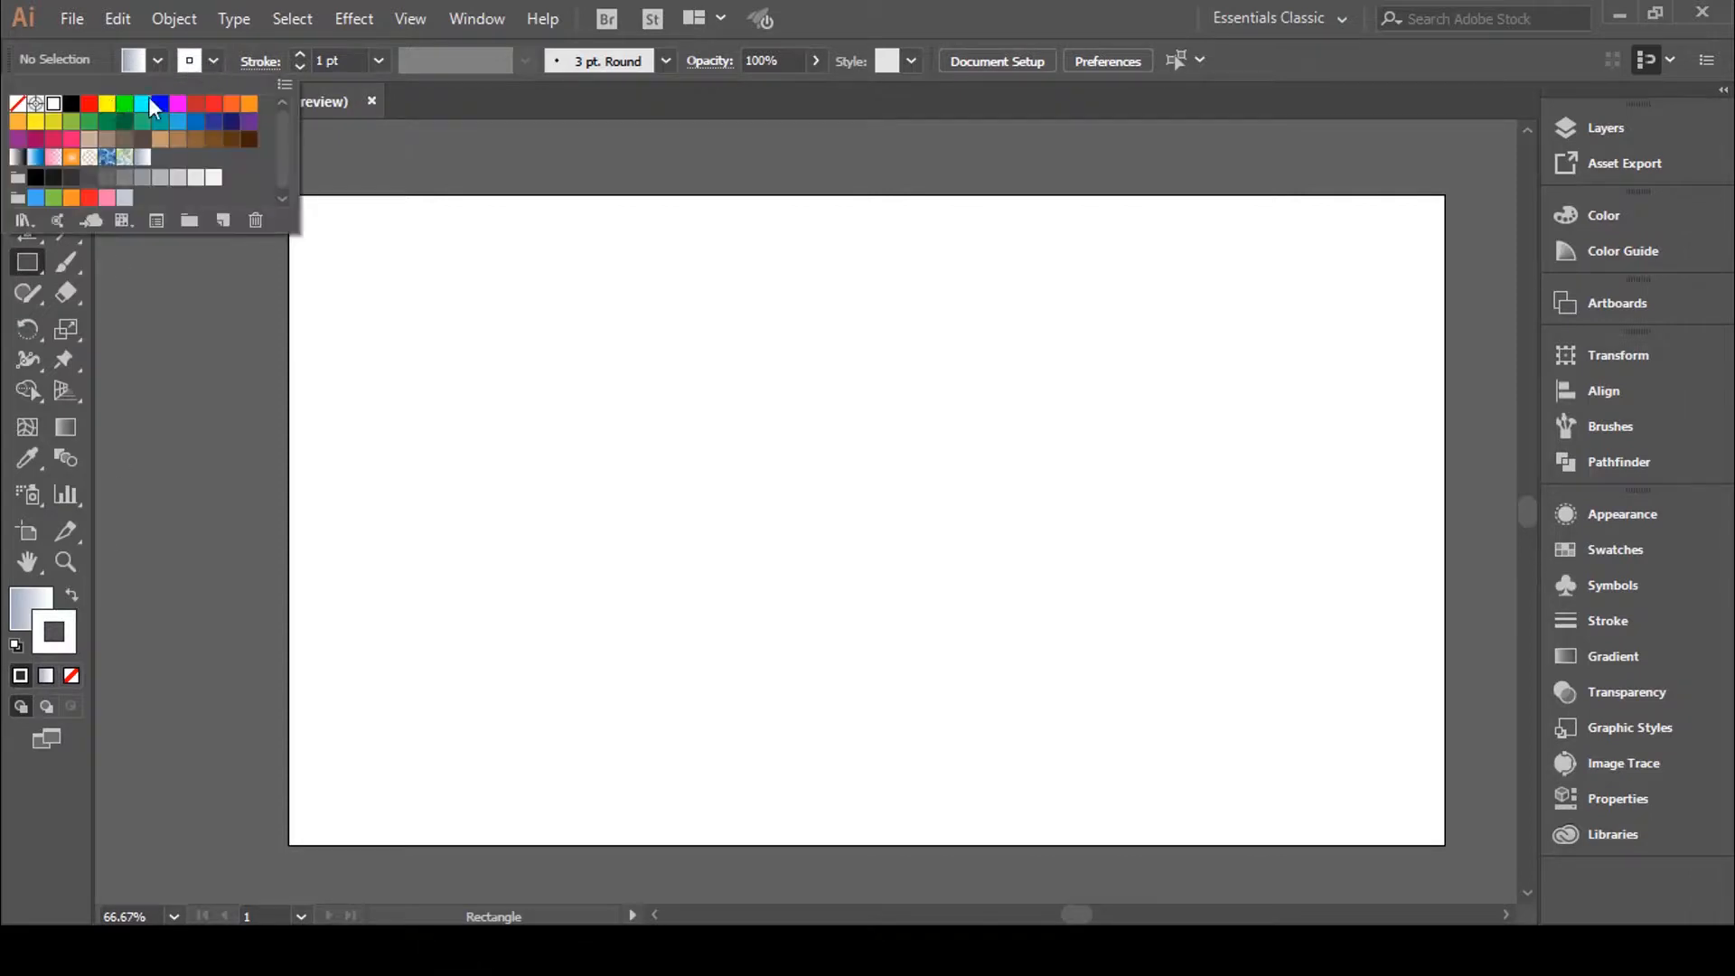
left_click(17, 104)
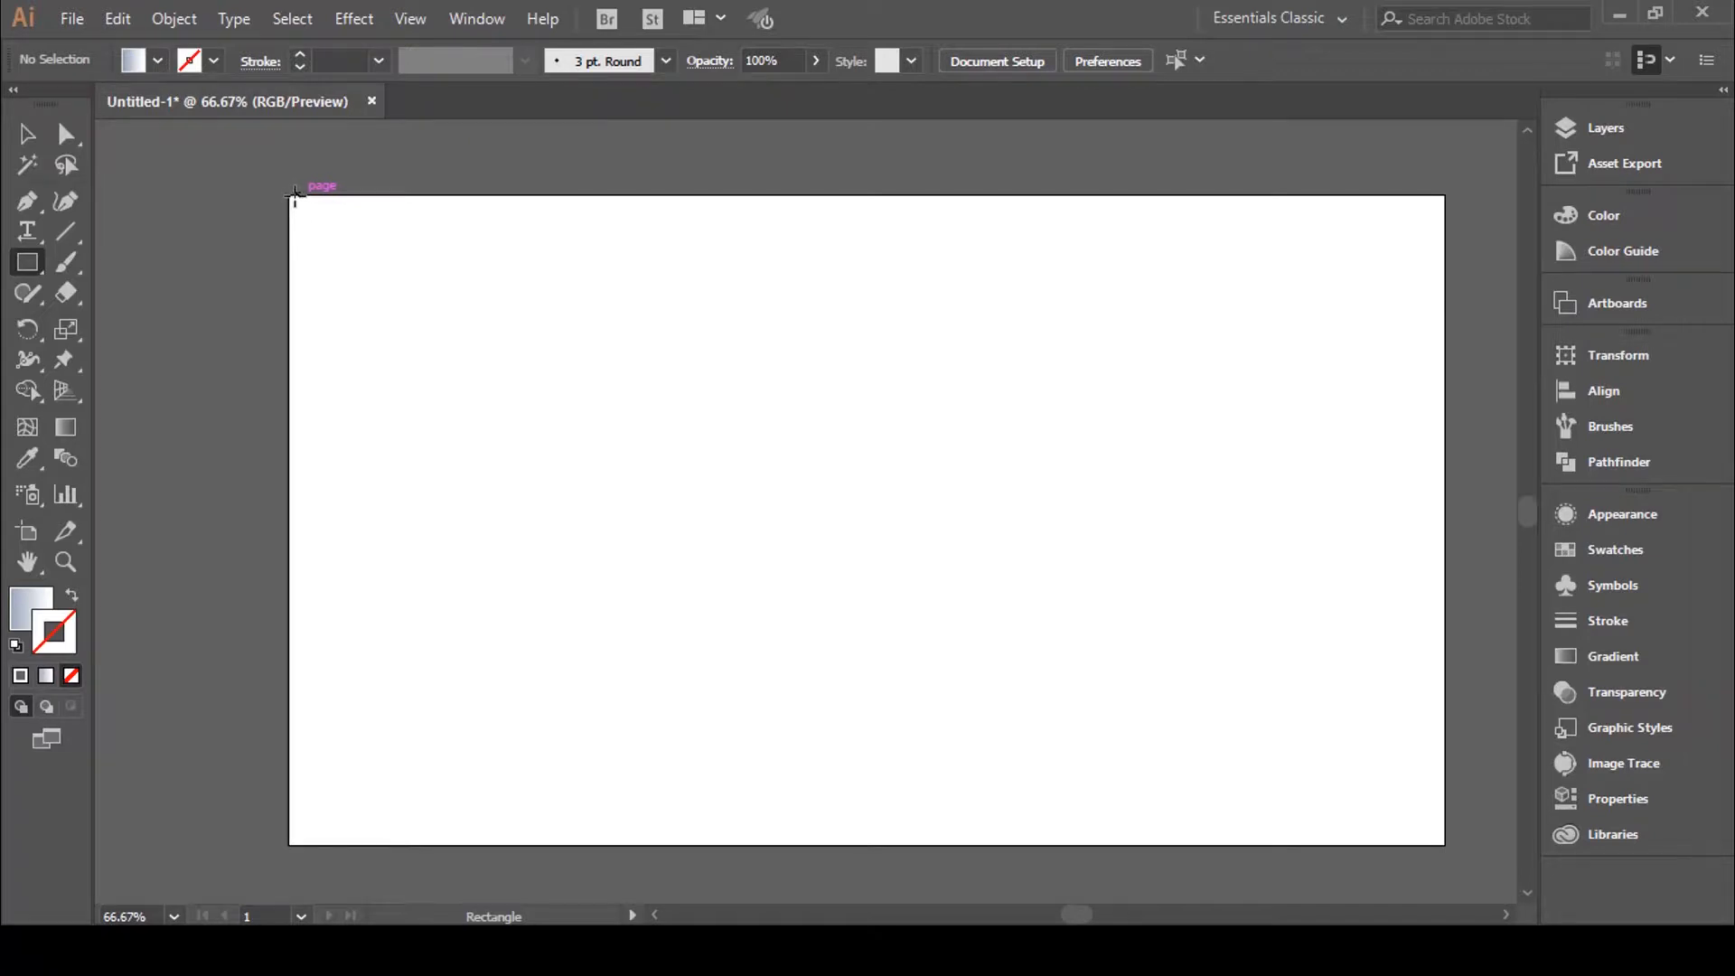
left_click_drag(290, 195, 1445, 846)
left_click(1492, 345)
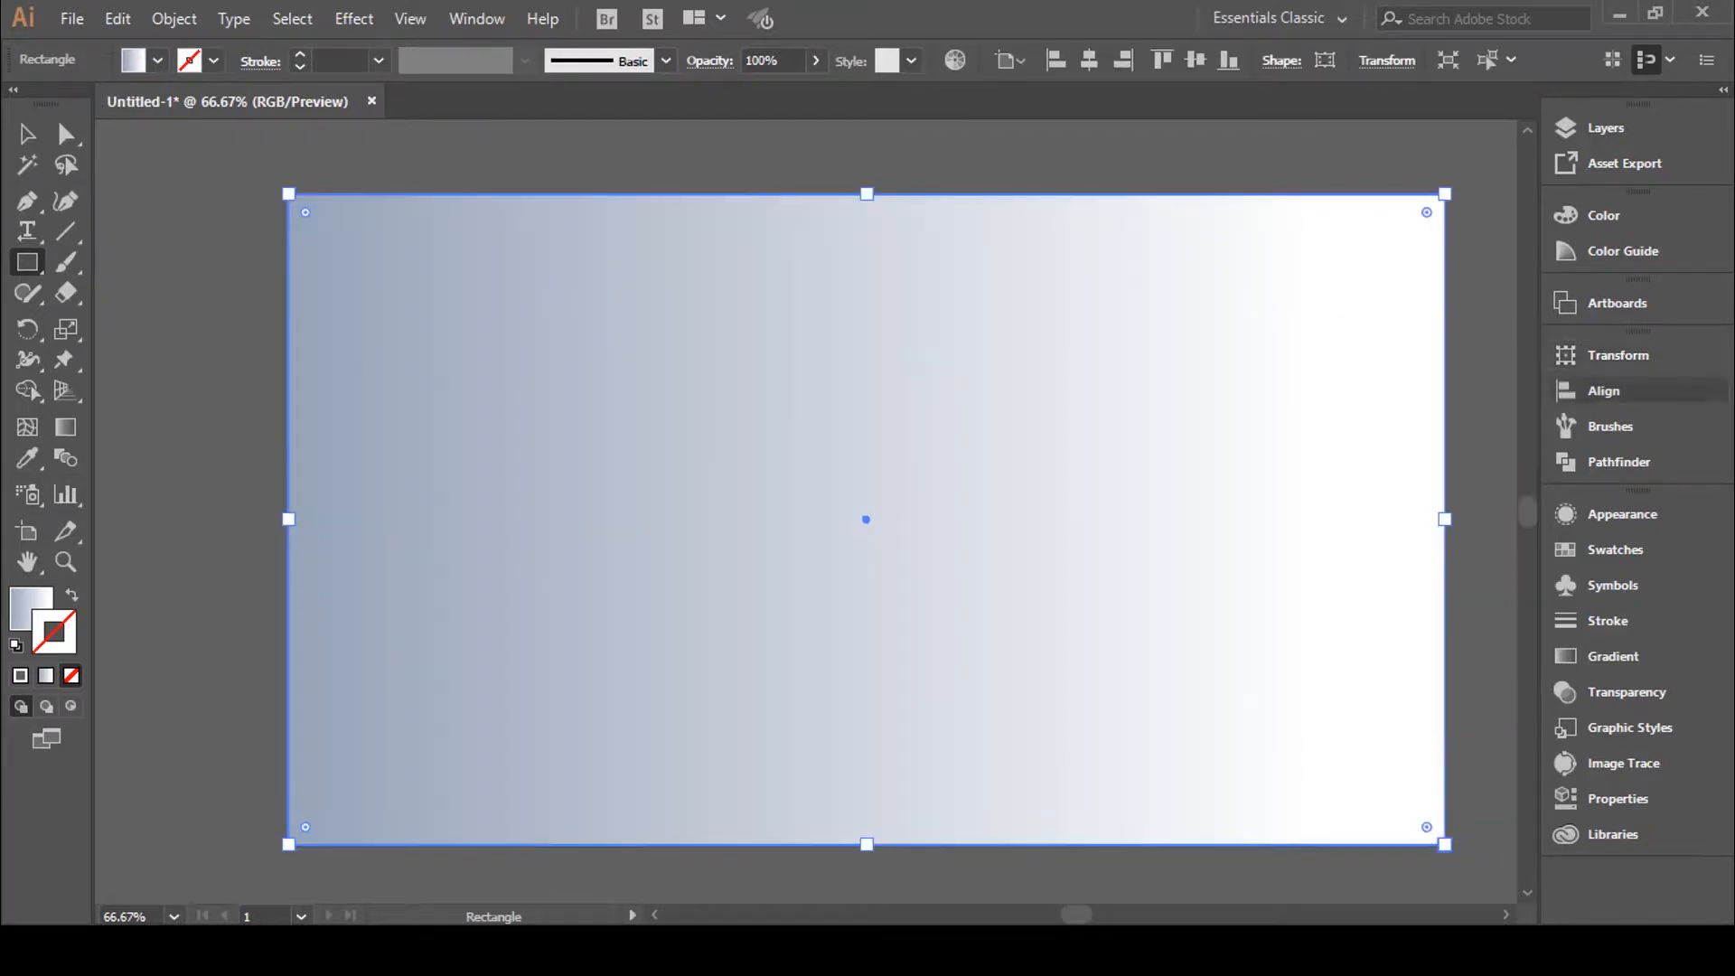
Change the rectangle's gradient to Radial and reverse it so white is at the centre
left_click(66, 429)
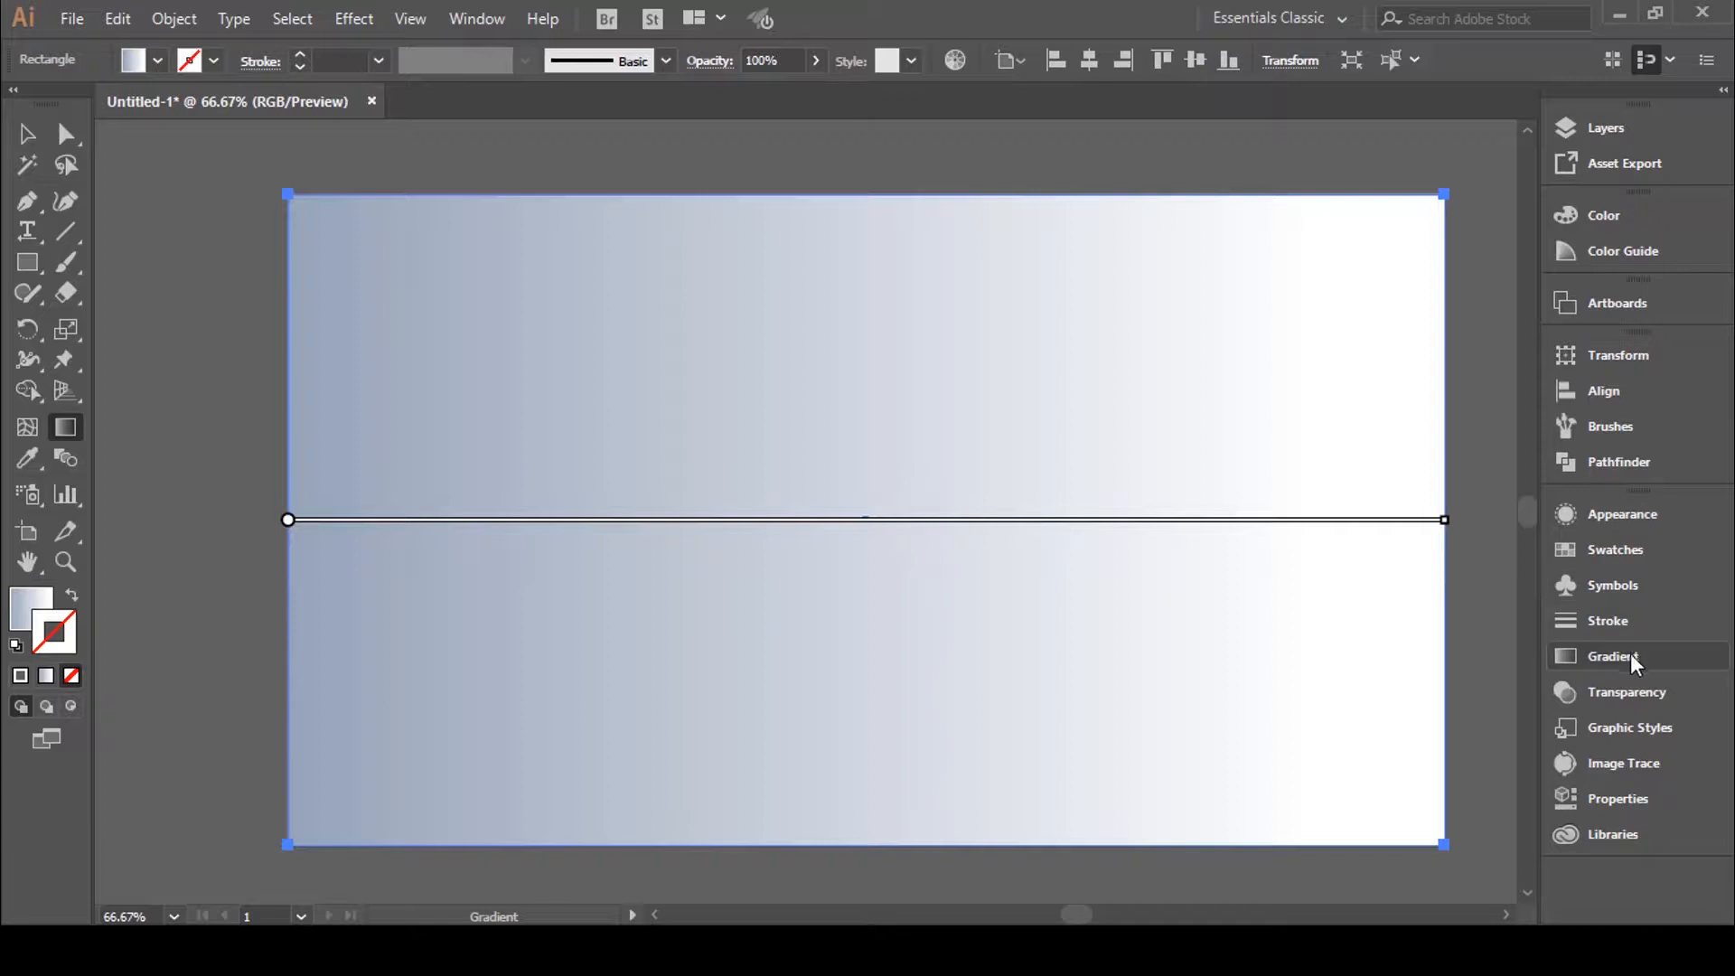
left_click(24, 604)
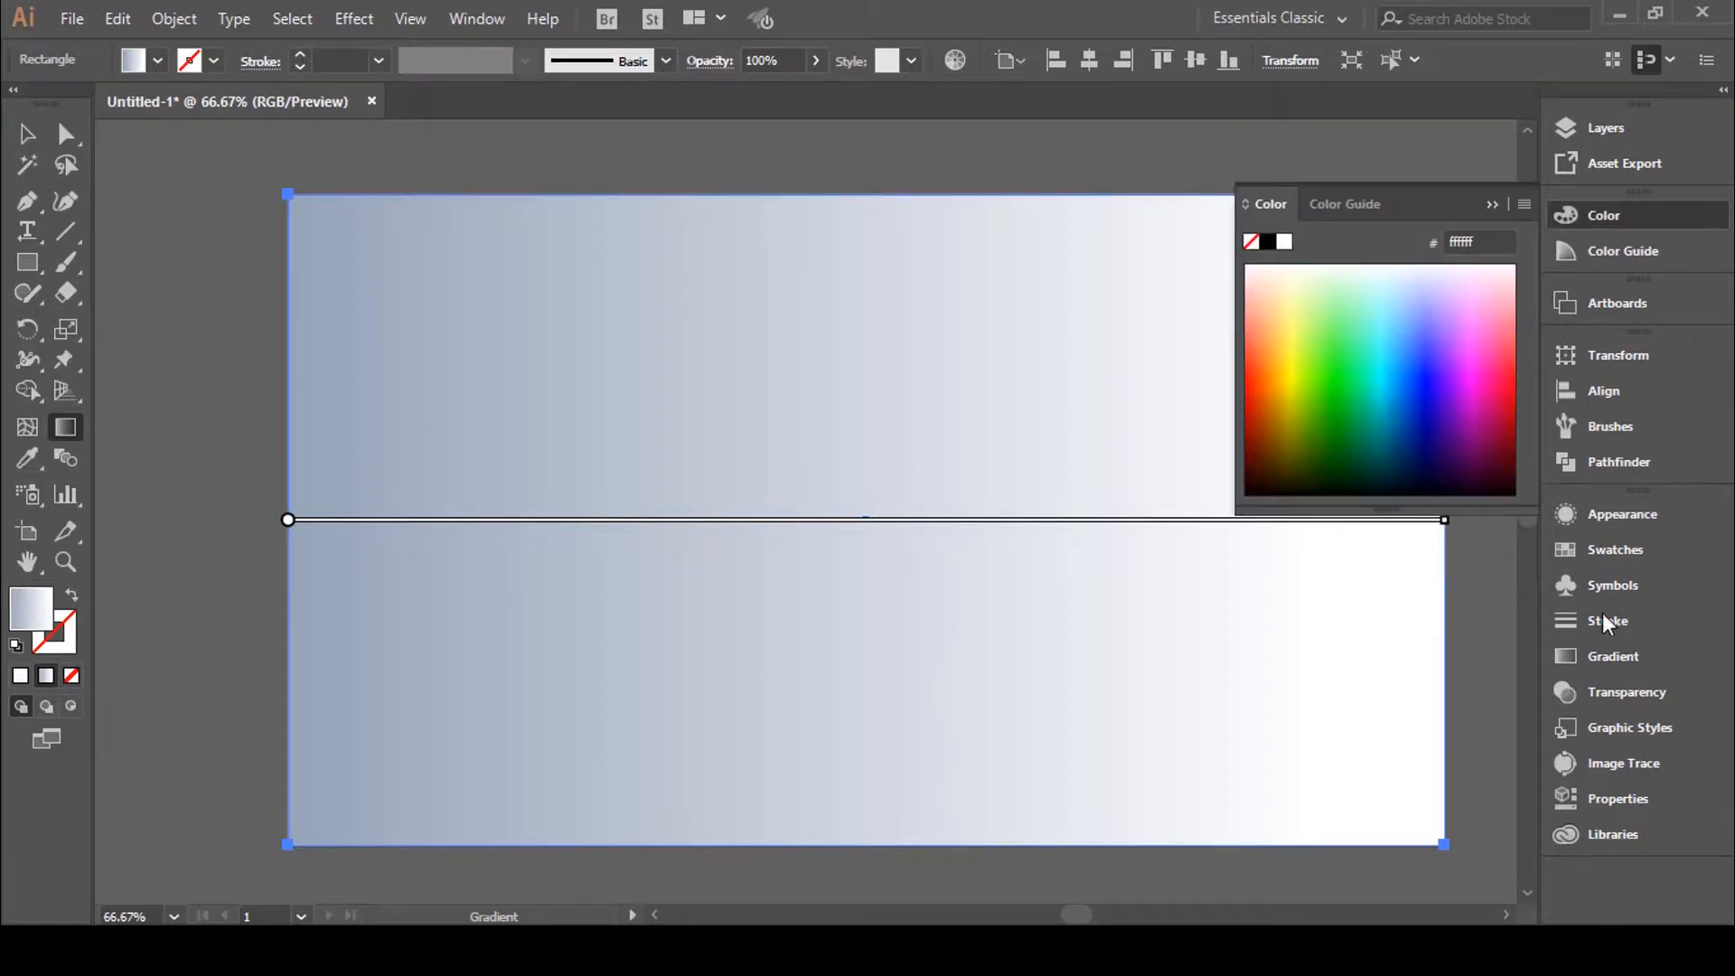
left_click(1634, 658)
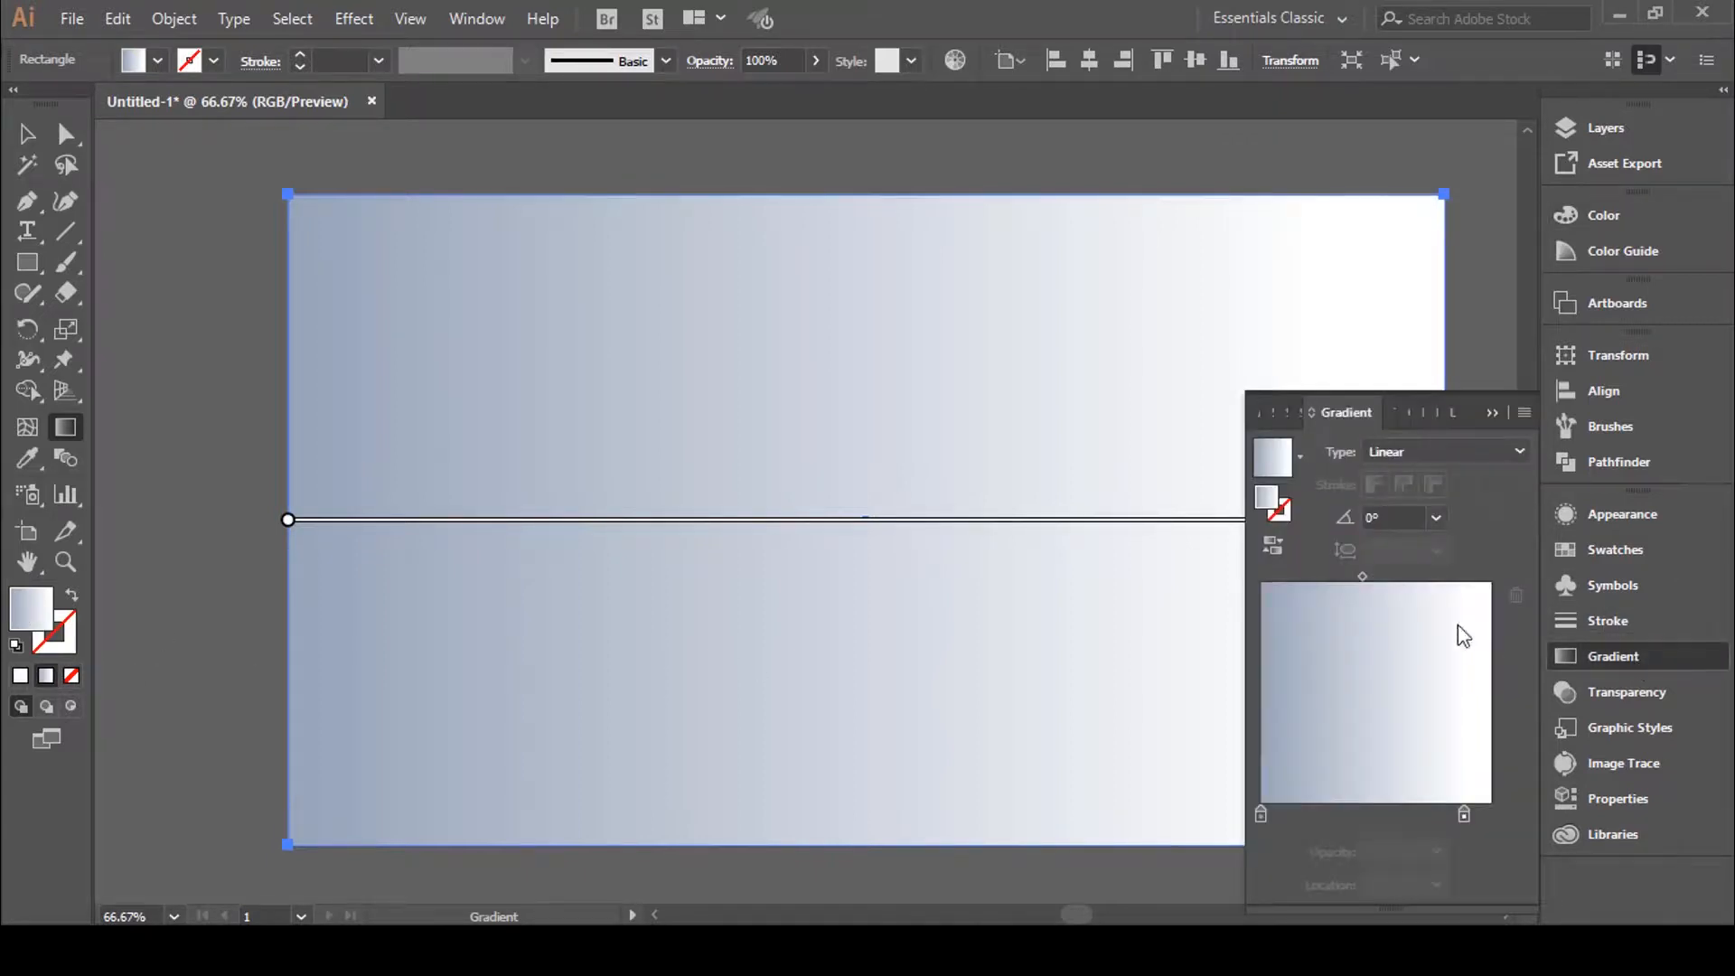
left_click(1407, 449)
left_click(1405, 490)
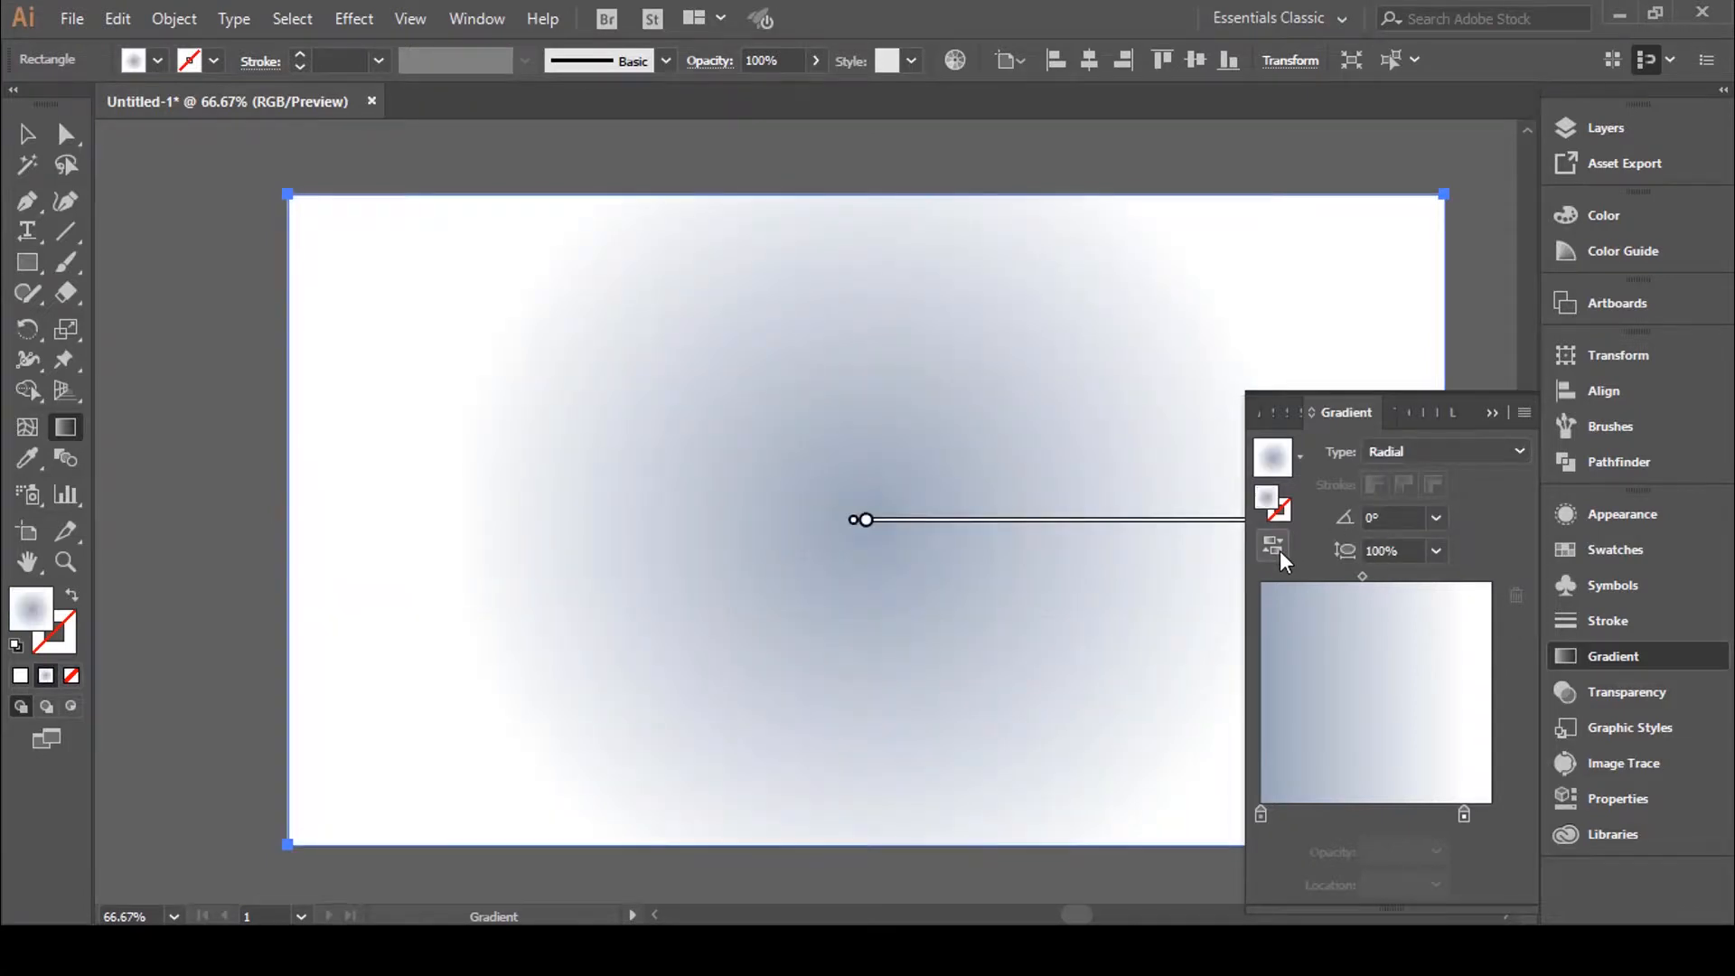
left_click(1280, 551)
left_click(1494, 414)
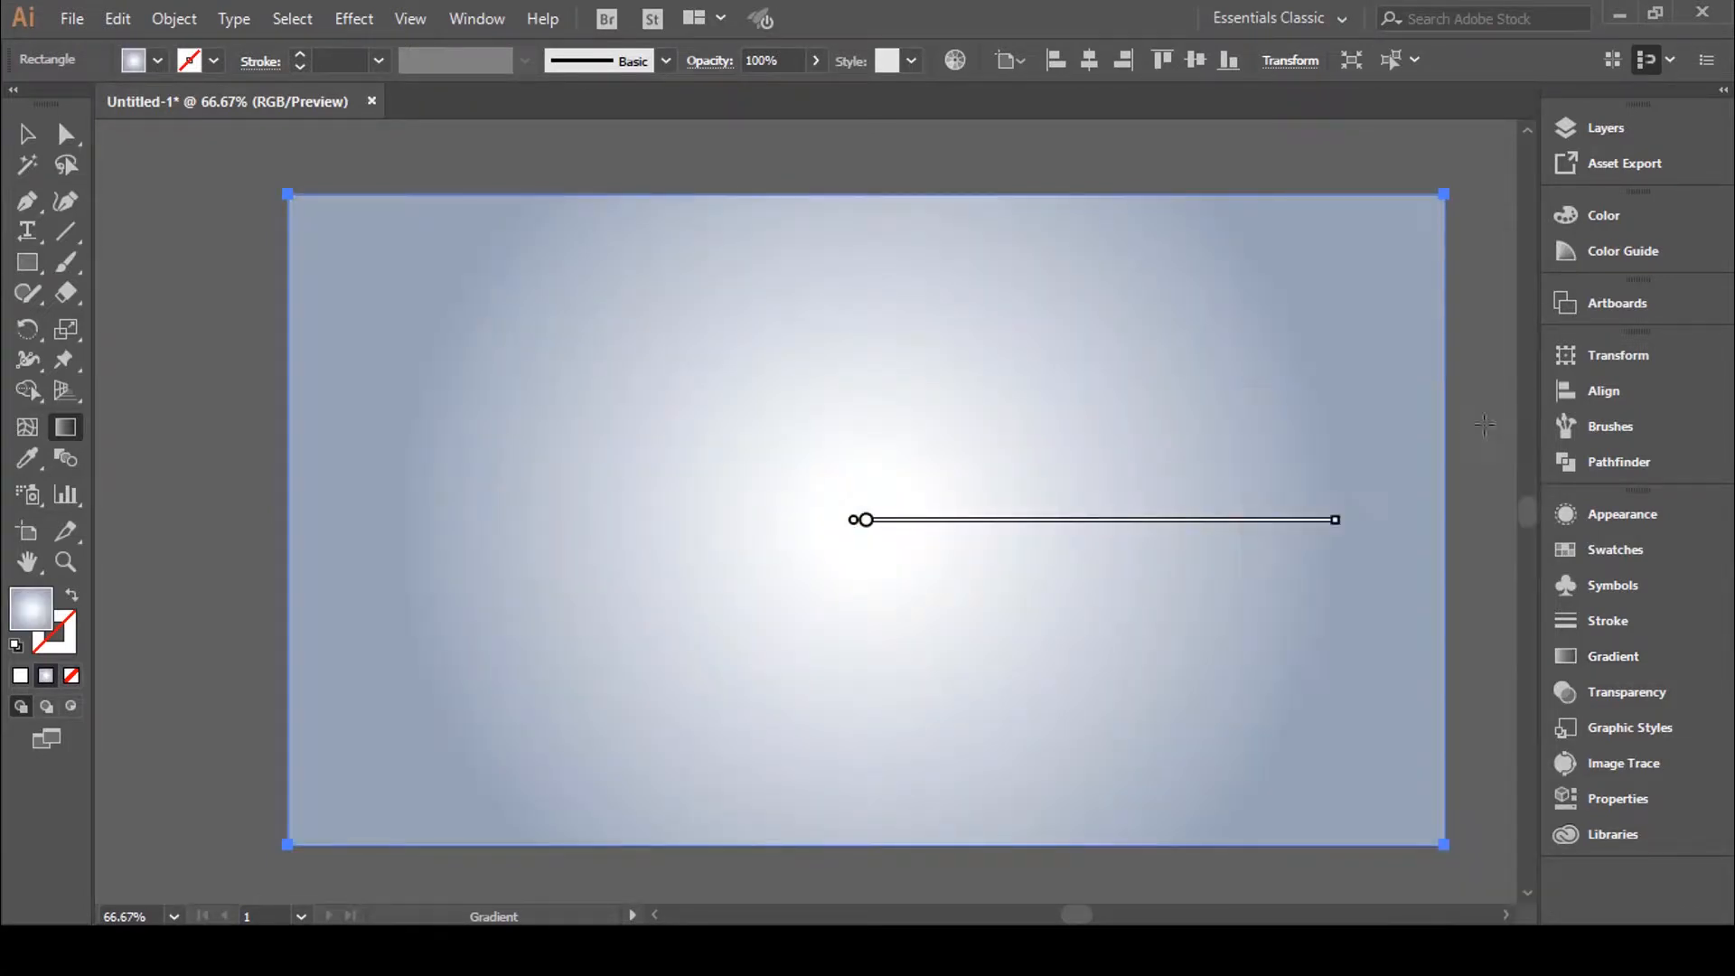
Widen the background's radial gradient and flatten it vertically into an ellipse
left_click_drag(1337, 520, 1397, 521)
scroll(1311, 515, "up", 3)
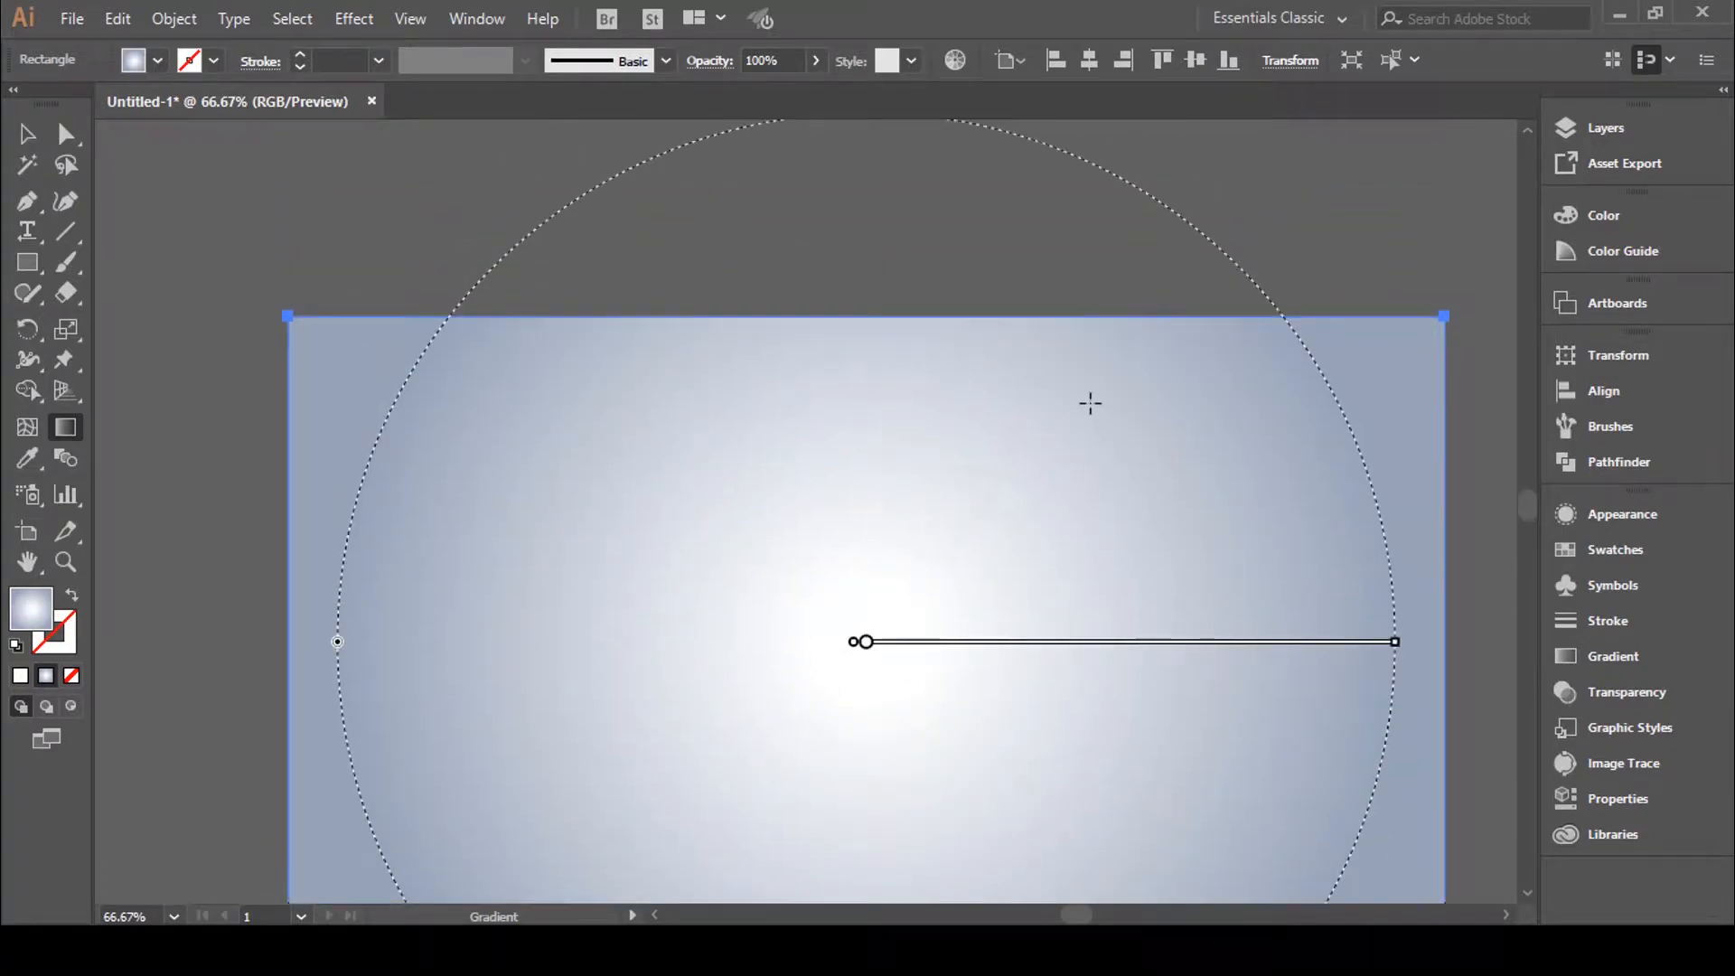
scroll(885, 225, "up", 1)
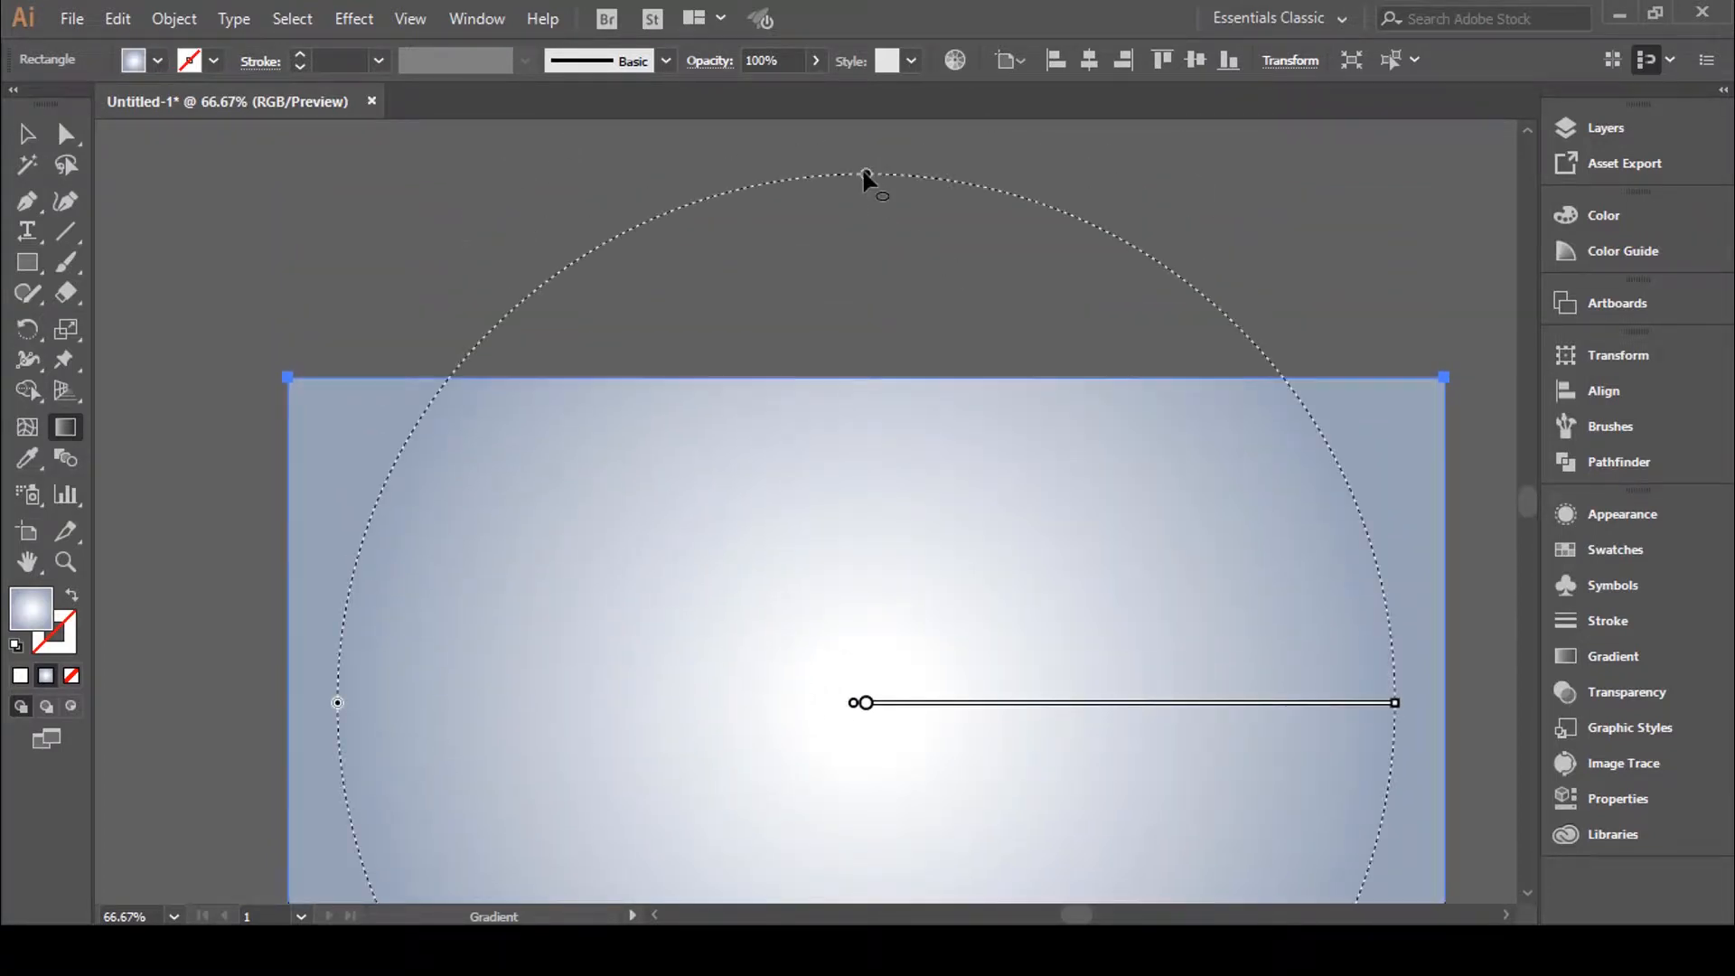
left_click_drag(870, 251, 873, 275)
scroll(904, 289, "down", 4)
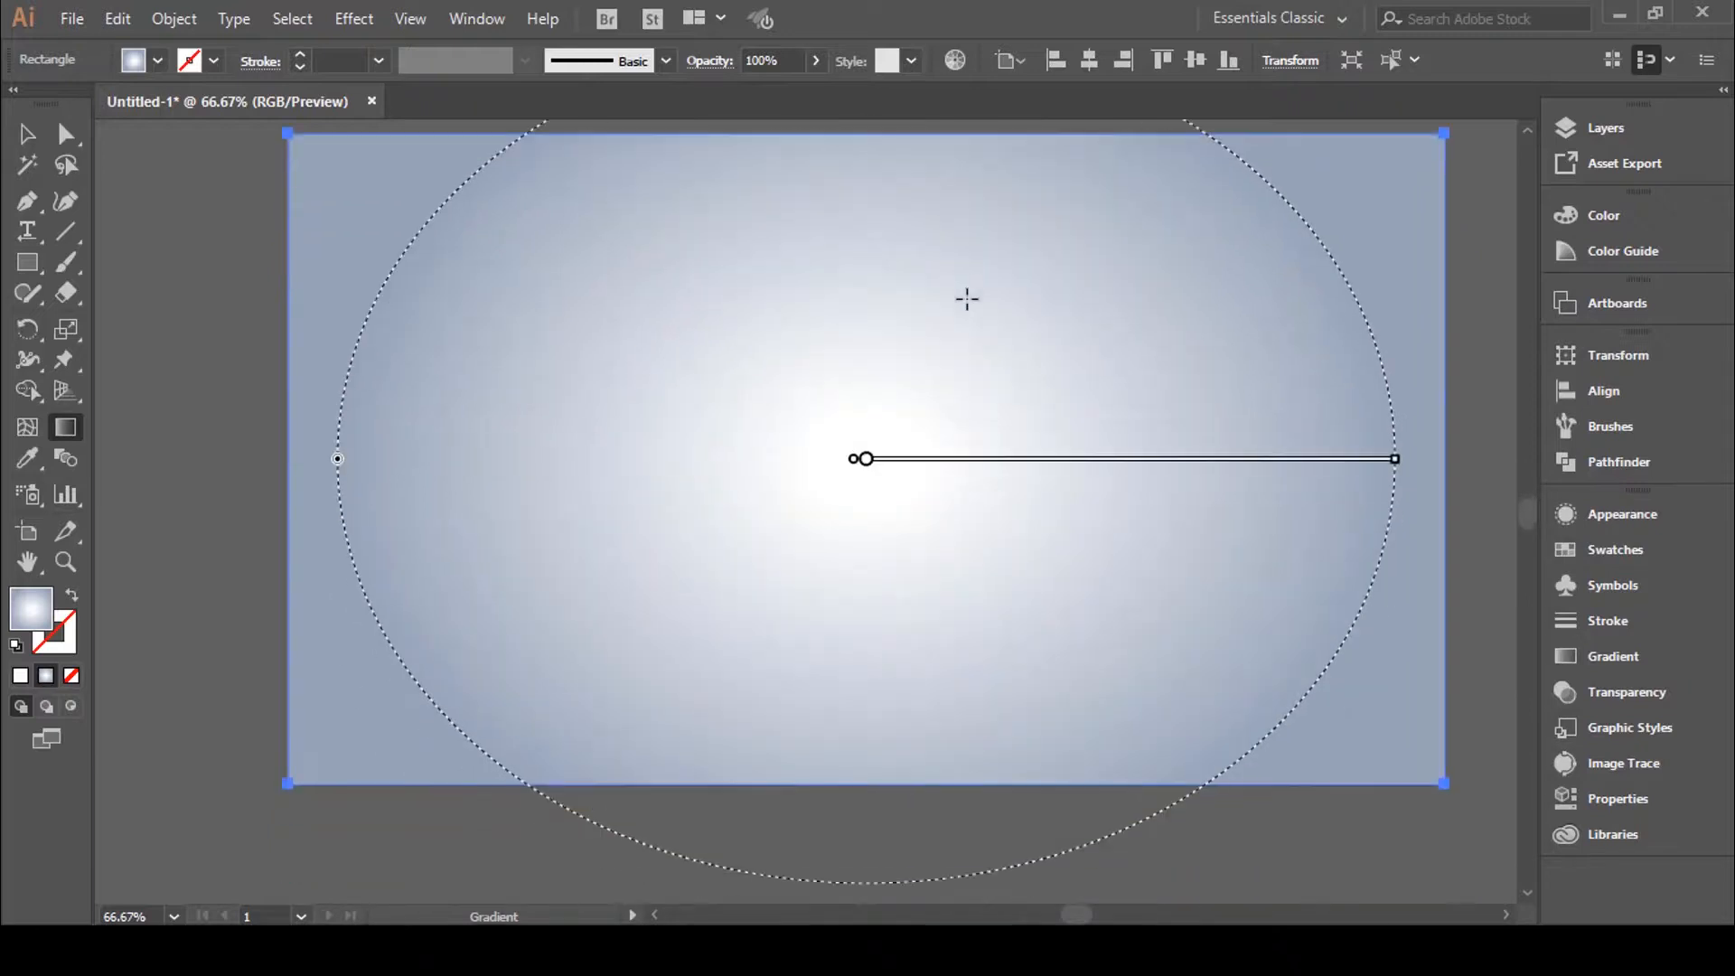
Extend the gradient's radius almost to the rectangle's right edge and move its white stop slightly toward the centre
mouse_move(1392, 459)
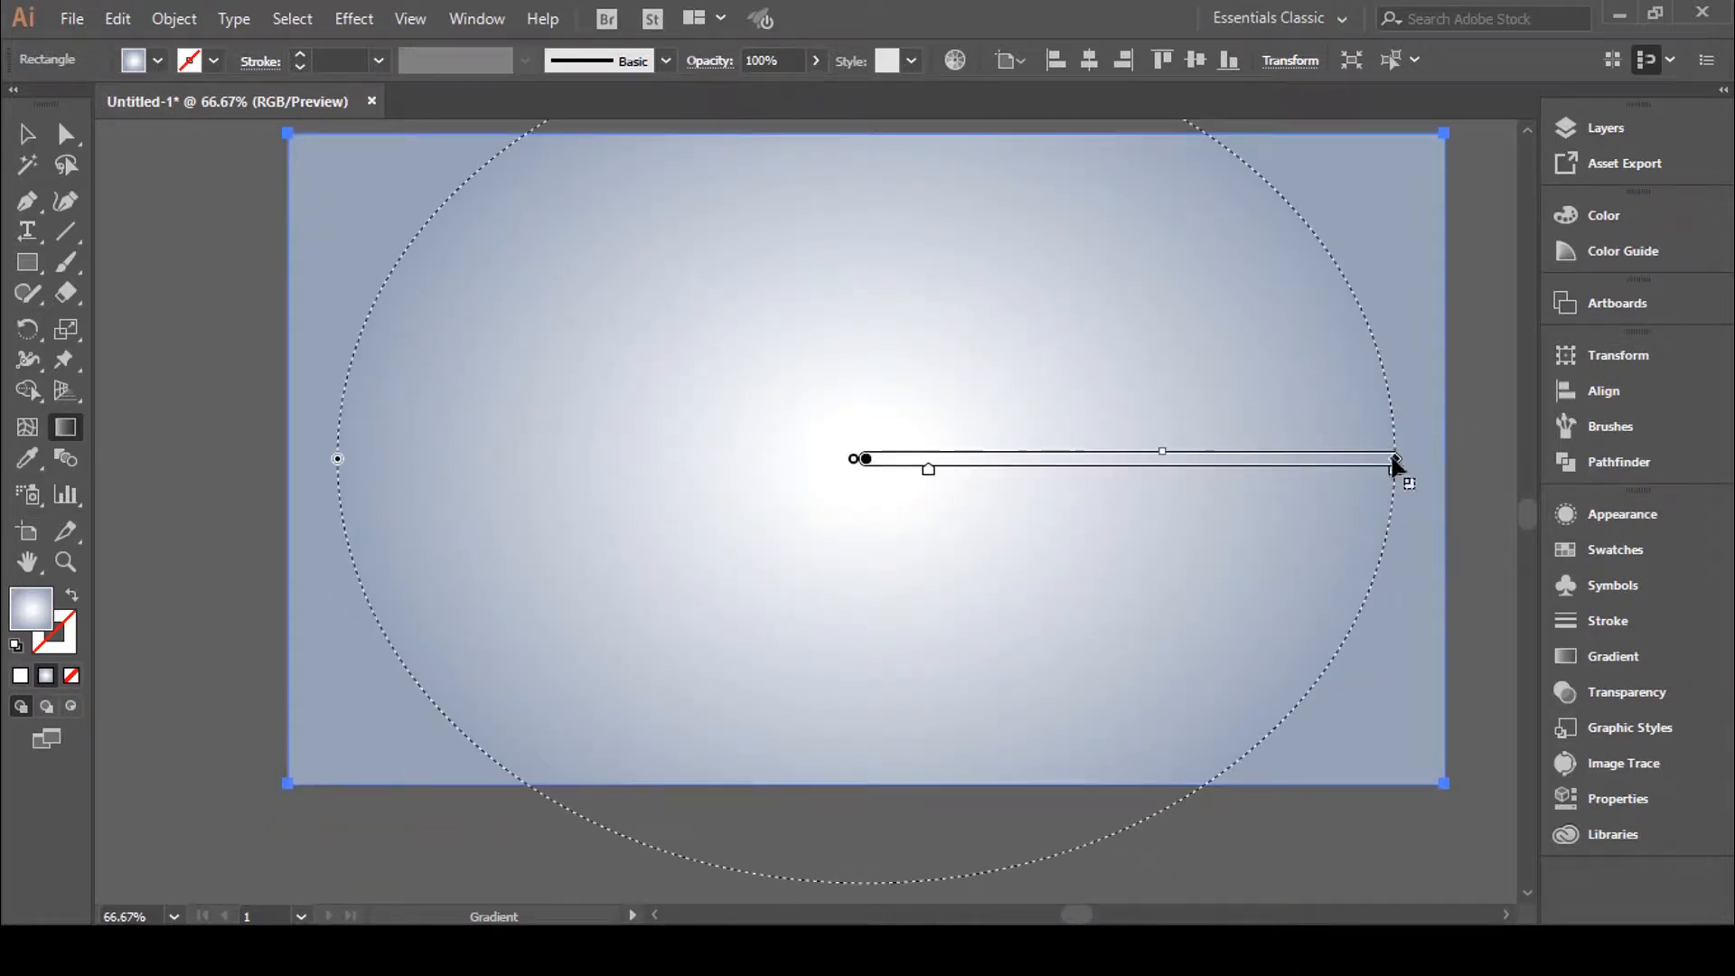
mouse_move(1399, 464)
left_mouse_down()
mouse_move(1369, 463)
mouse_move(1437, 460)
left_mouse_up()
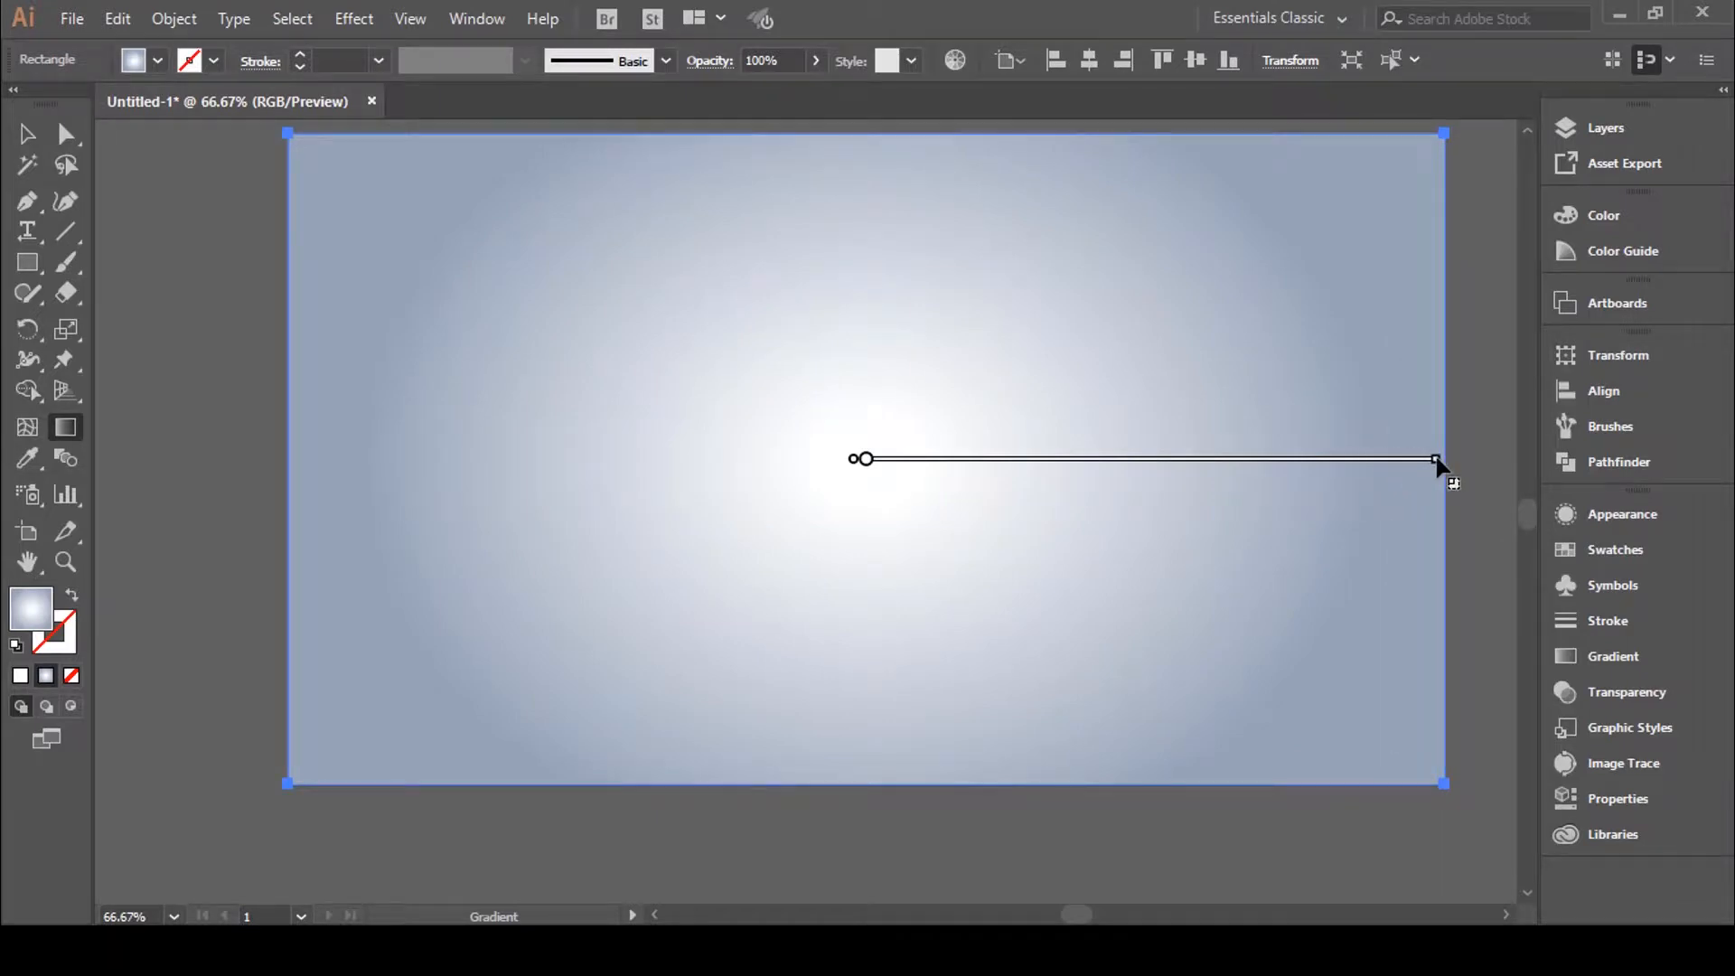
mouse_move(930, 473)
left_mouse_down()
mouse_move(964, 472)
mouse_move(903, 479)
mouse_move(920, 477)
left_mouse_up()
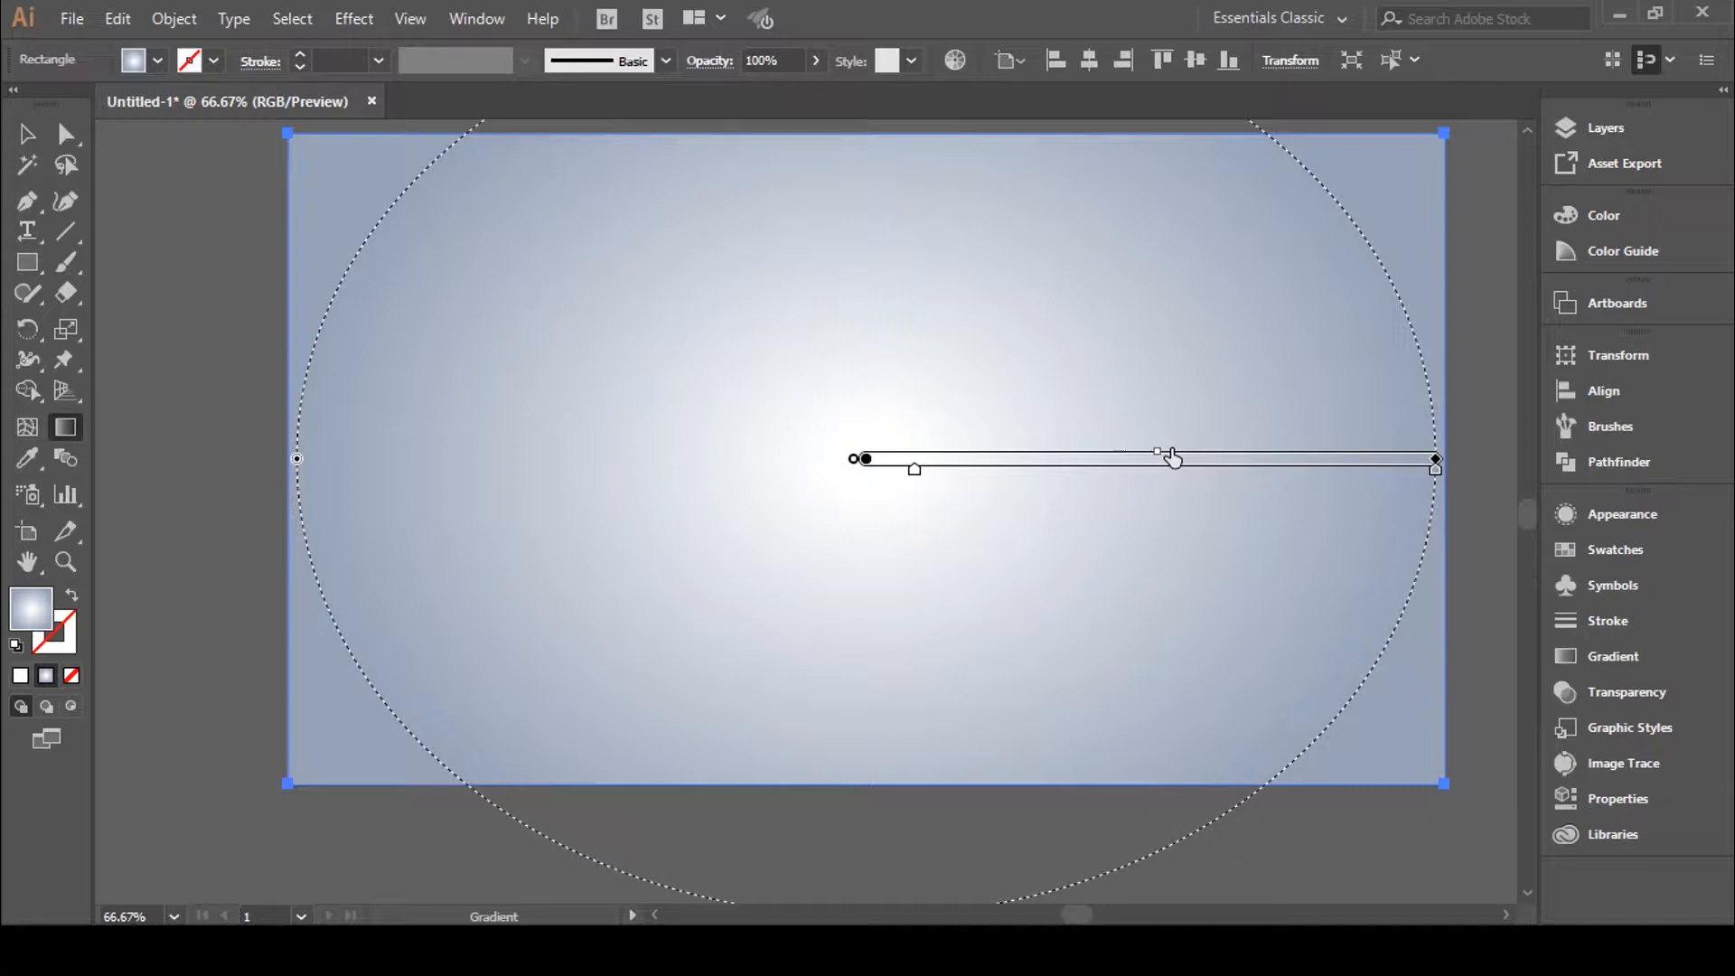
scroll(1130, 426, "up", 1)
Deselect the background rectangle and set the fill colour for new shapes to a solid light grey
left_click(26, 136)
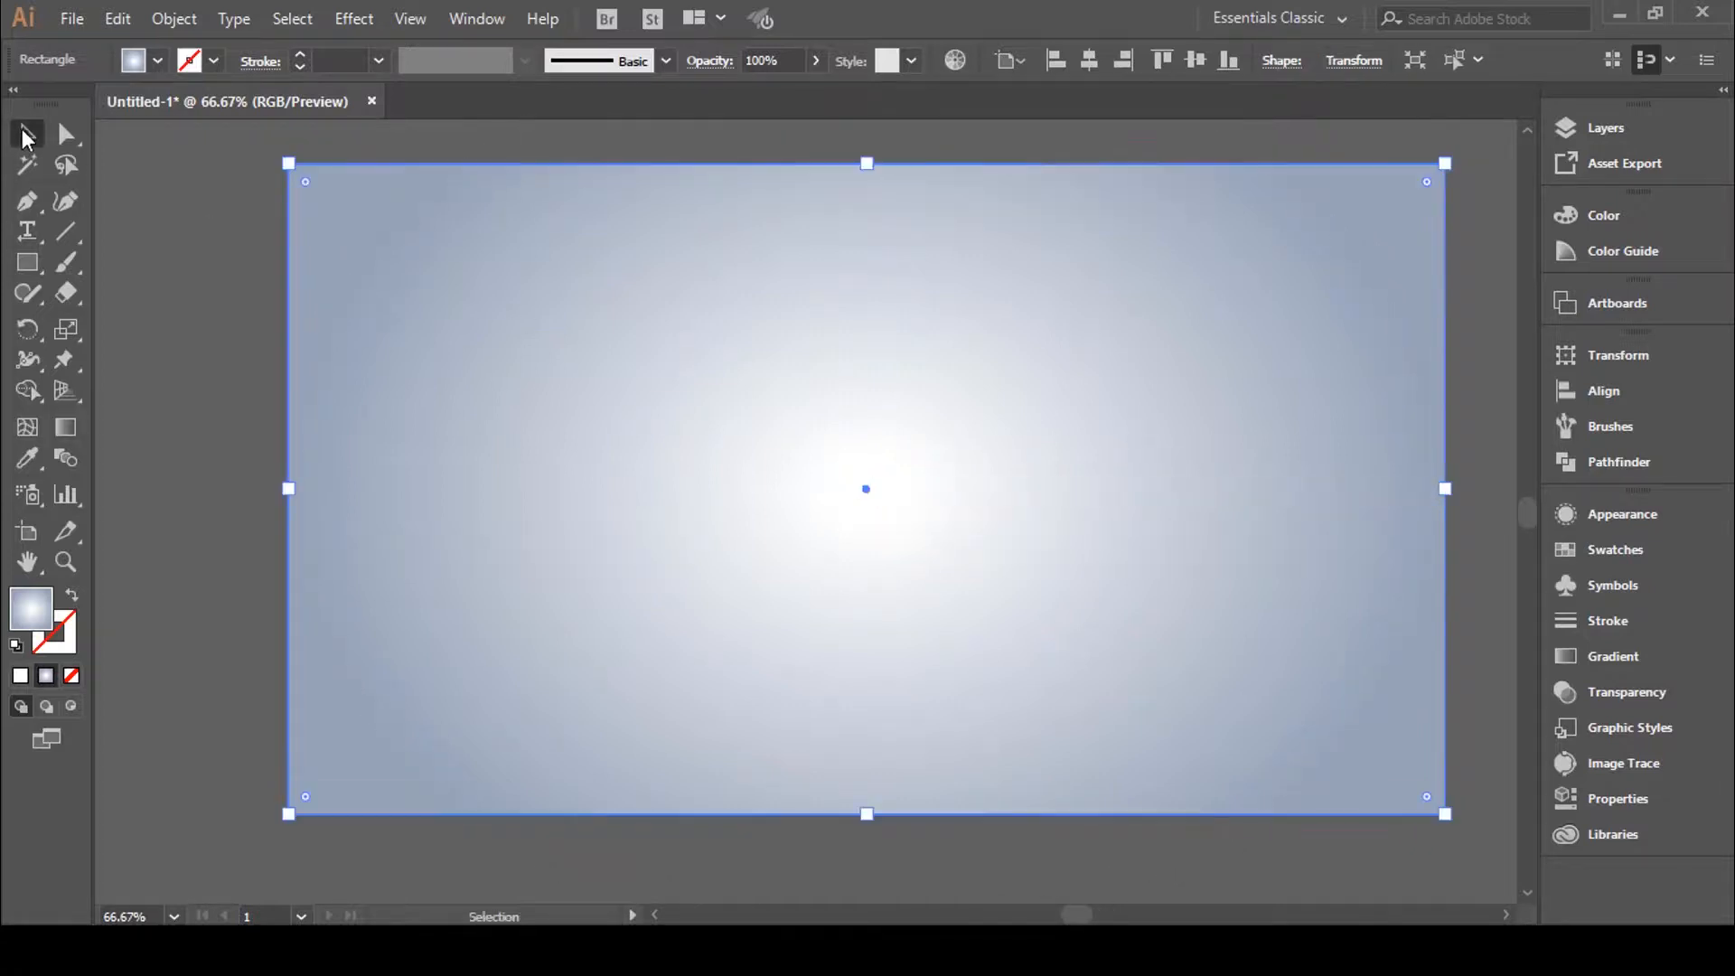
left_click(133, 177)
left_click(488, 280)
key("ctrl+shift+a")
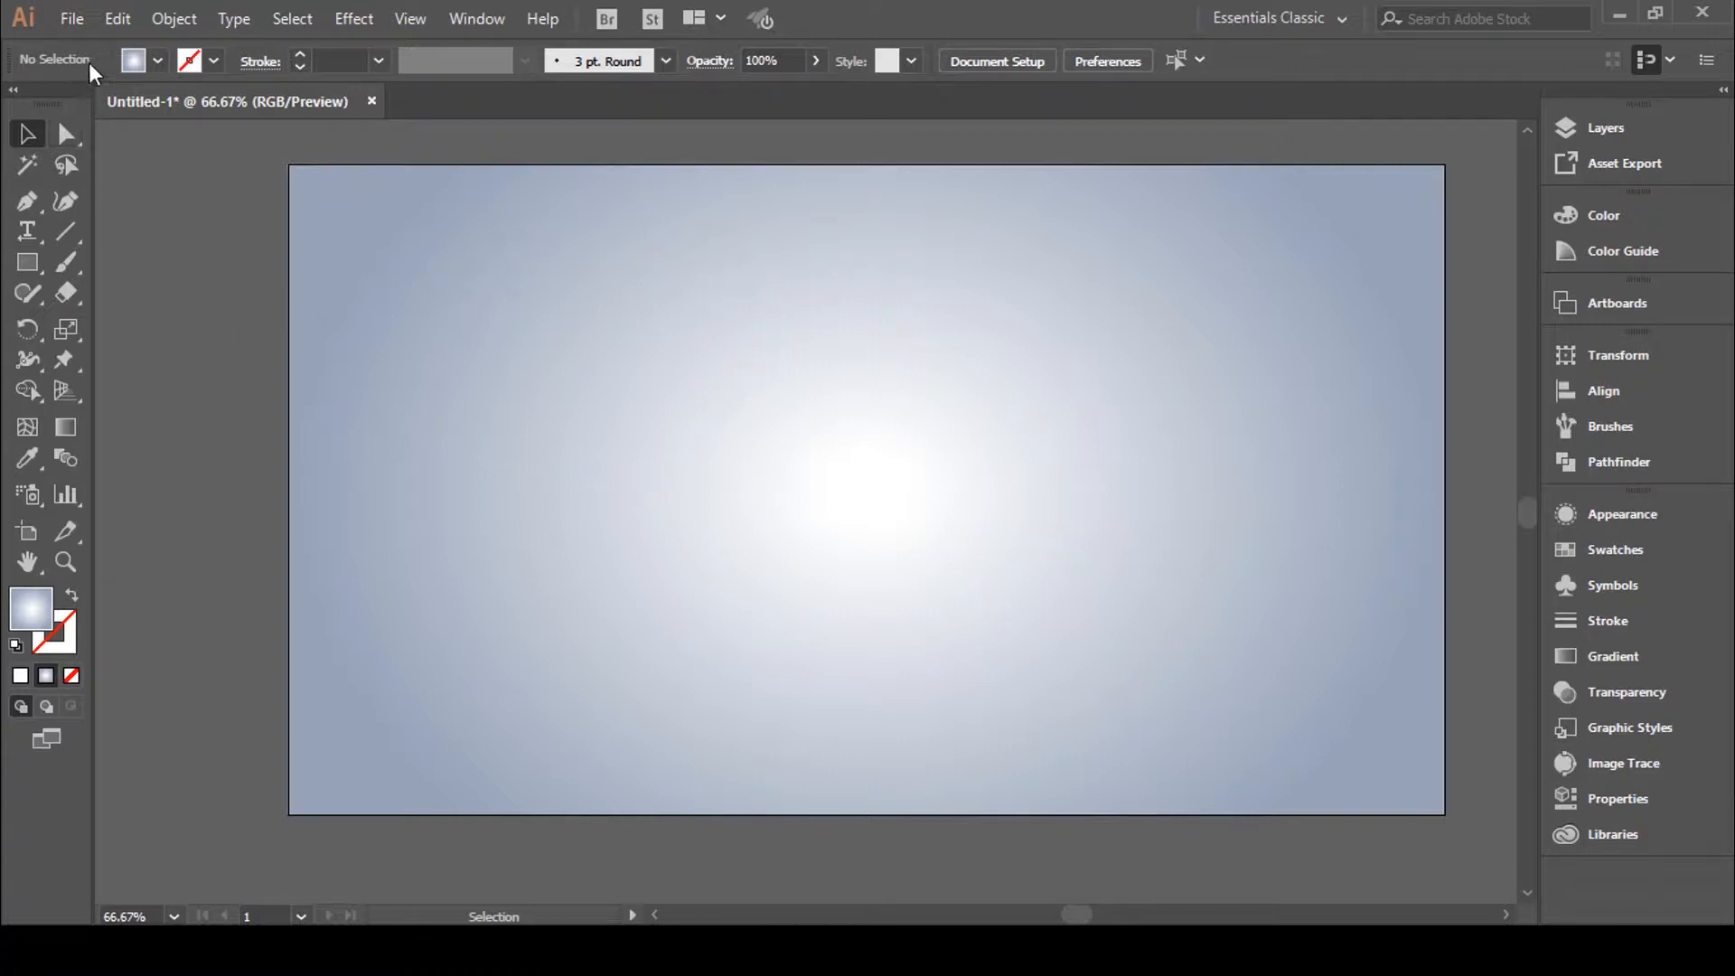
left_click(158, 61)
left_click(159, 179)
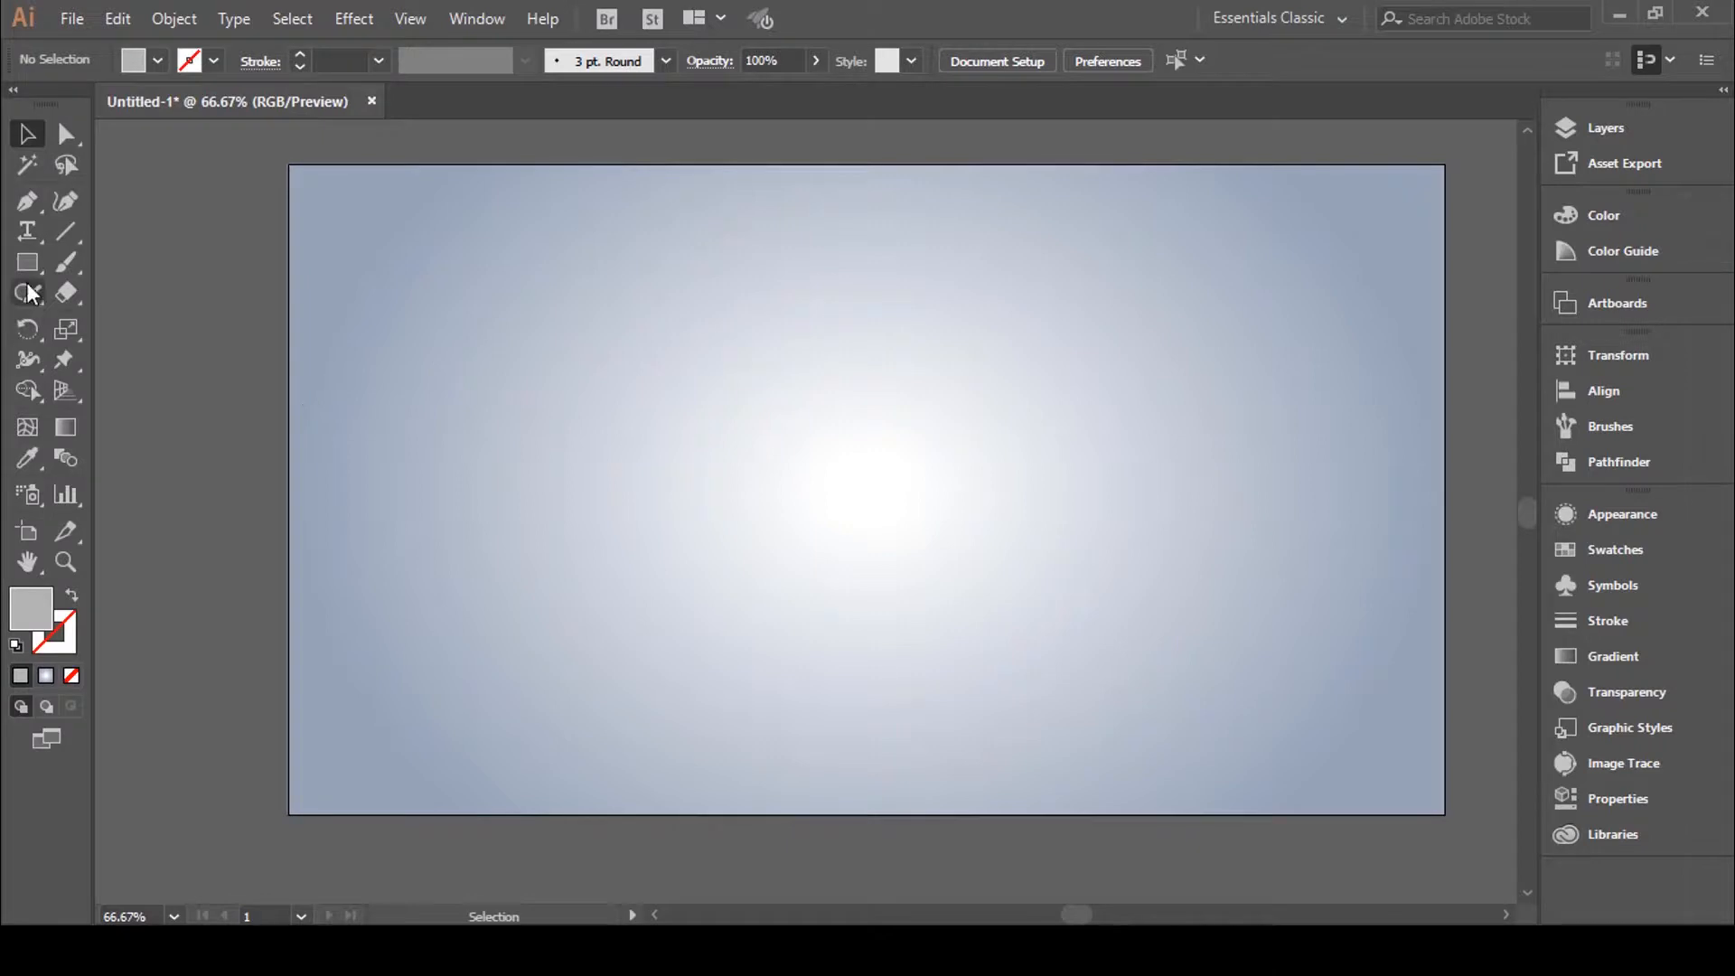
Create a 300 x 300 px grey square with its top-left corner near the artboard's centre
key("m")
left_click(868, 449)
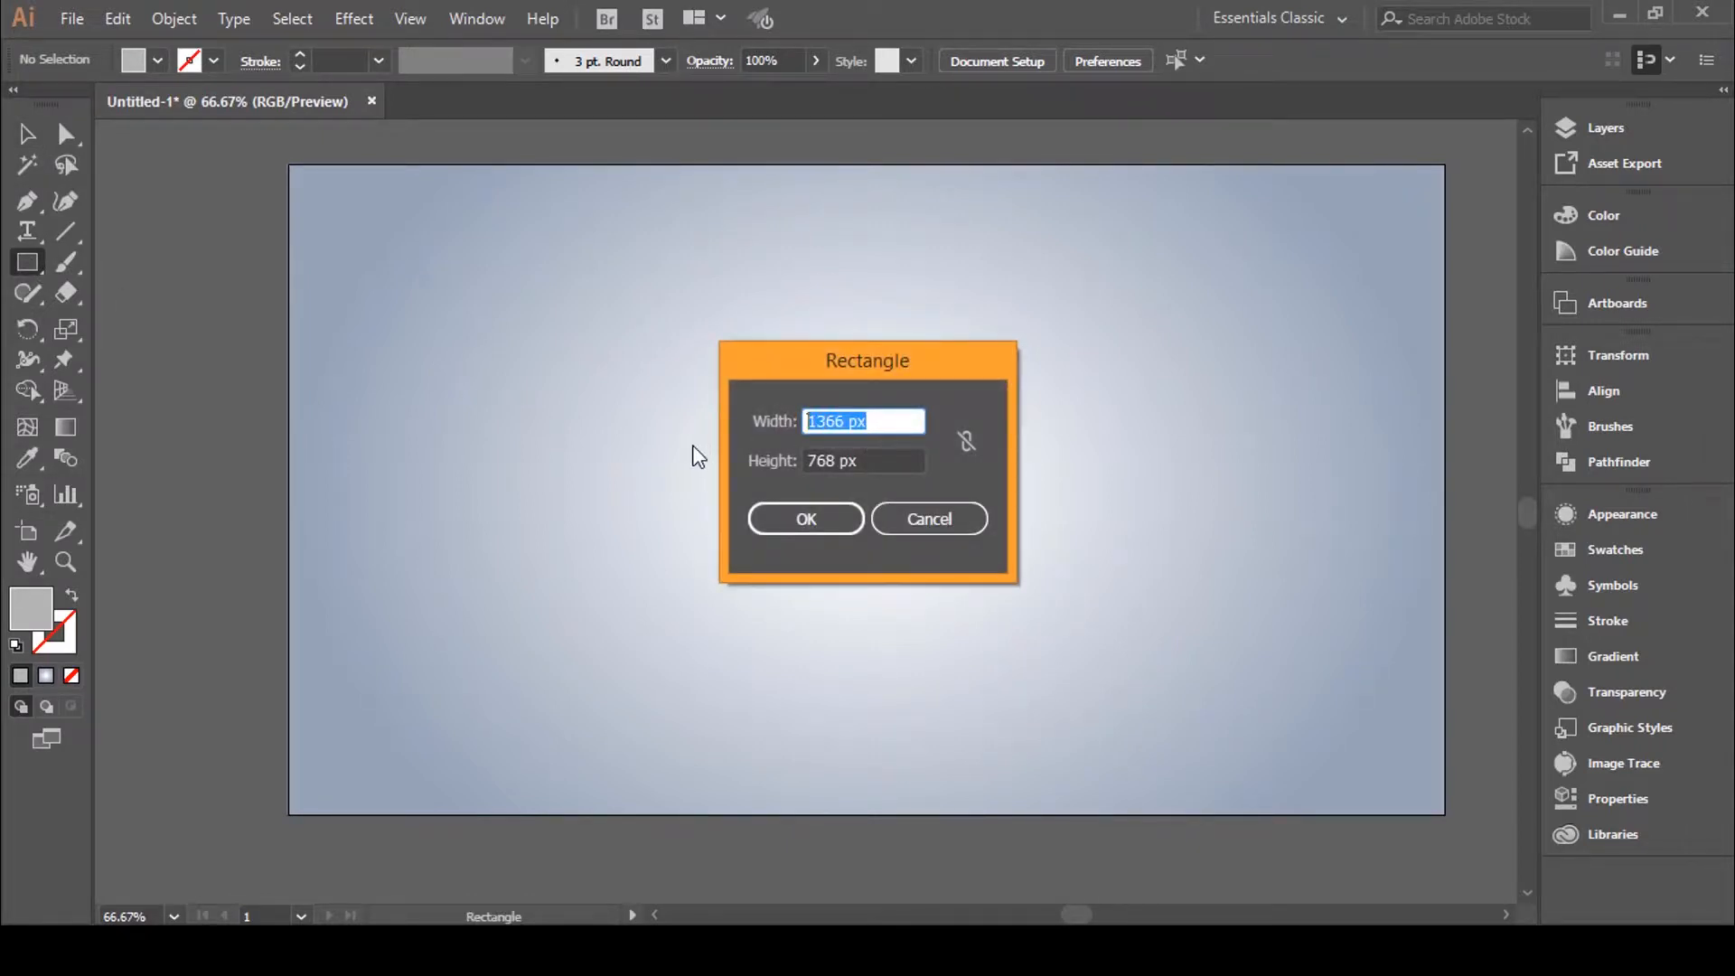
type("300")
key("Tab")
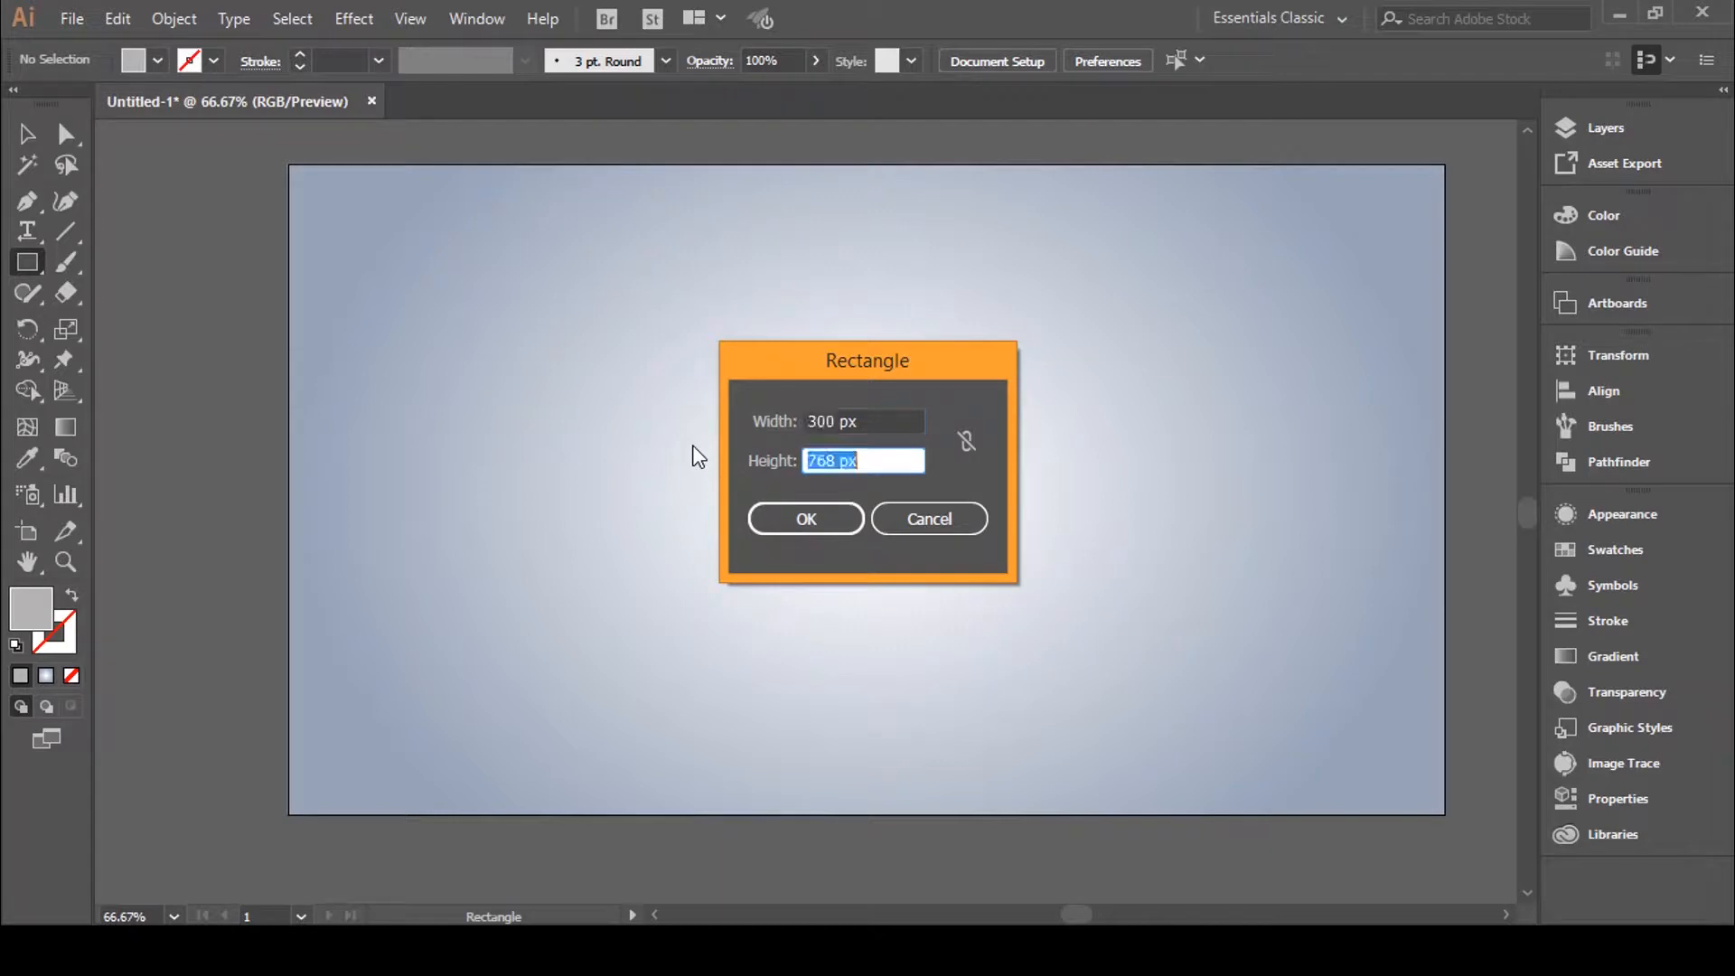
type("300")
left_click(795, 521)
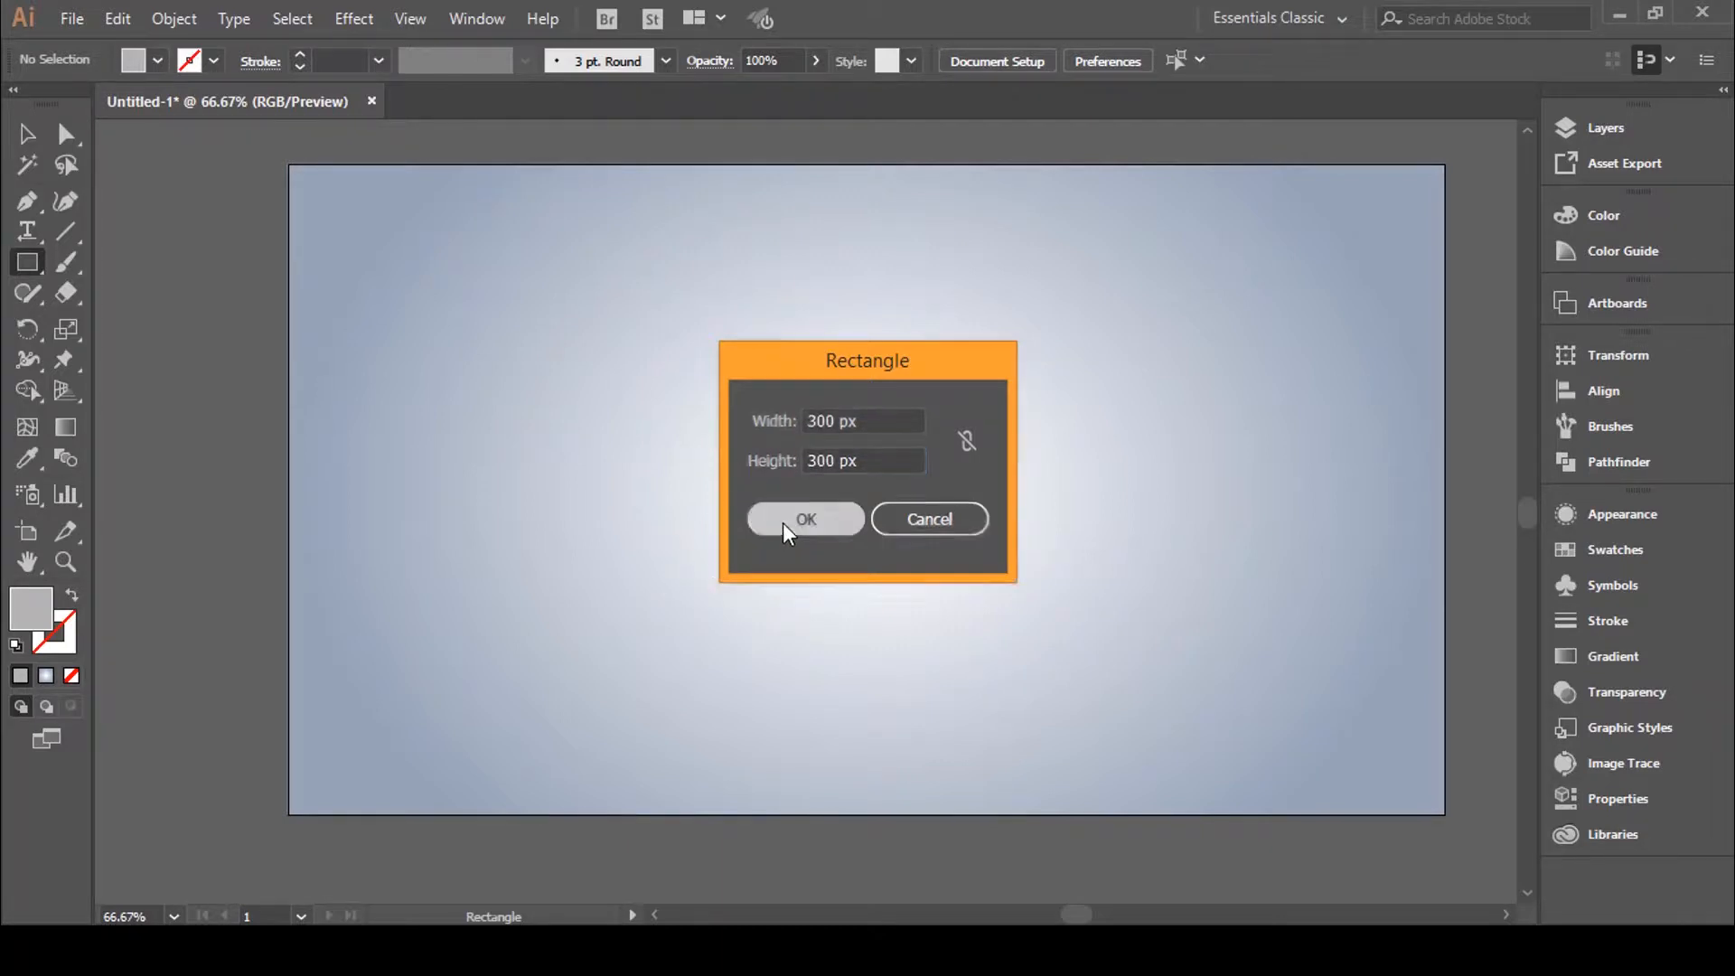
key("v")
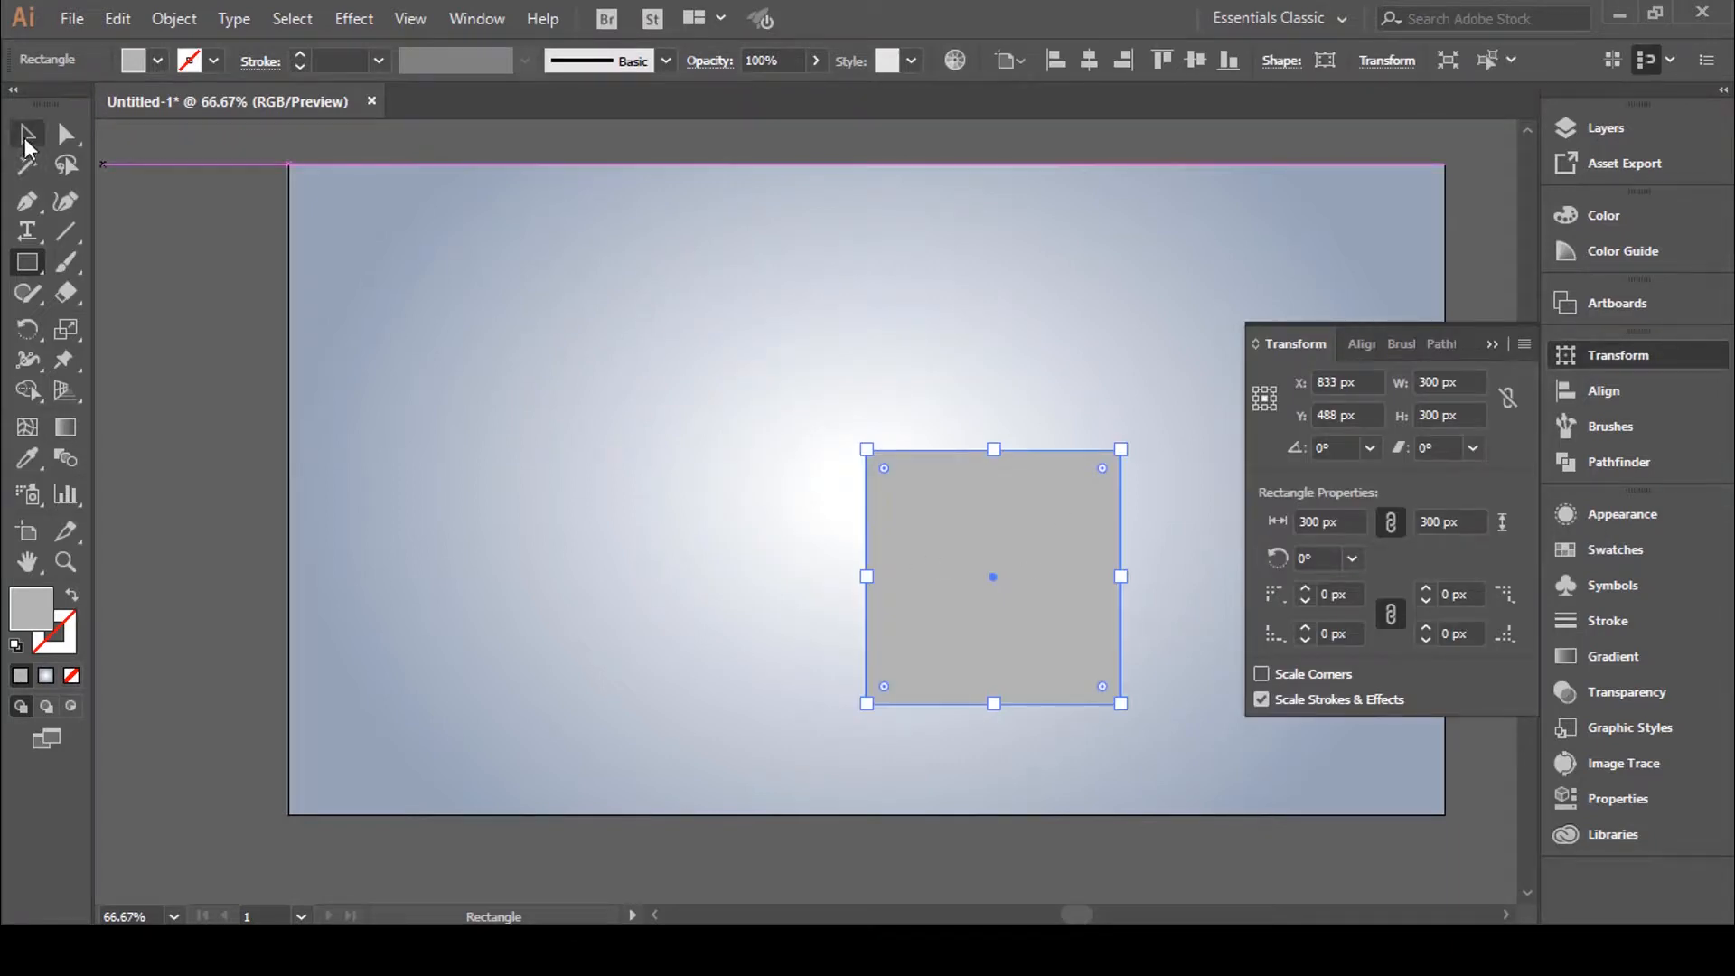
Move the grey square up and left so it sits just above and left of the artboard's centre
left_click(859, 378)
left_click_drag(989, 514, 791, 371)
left_click(1493, 348)
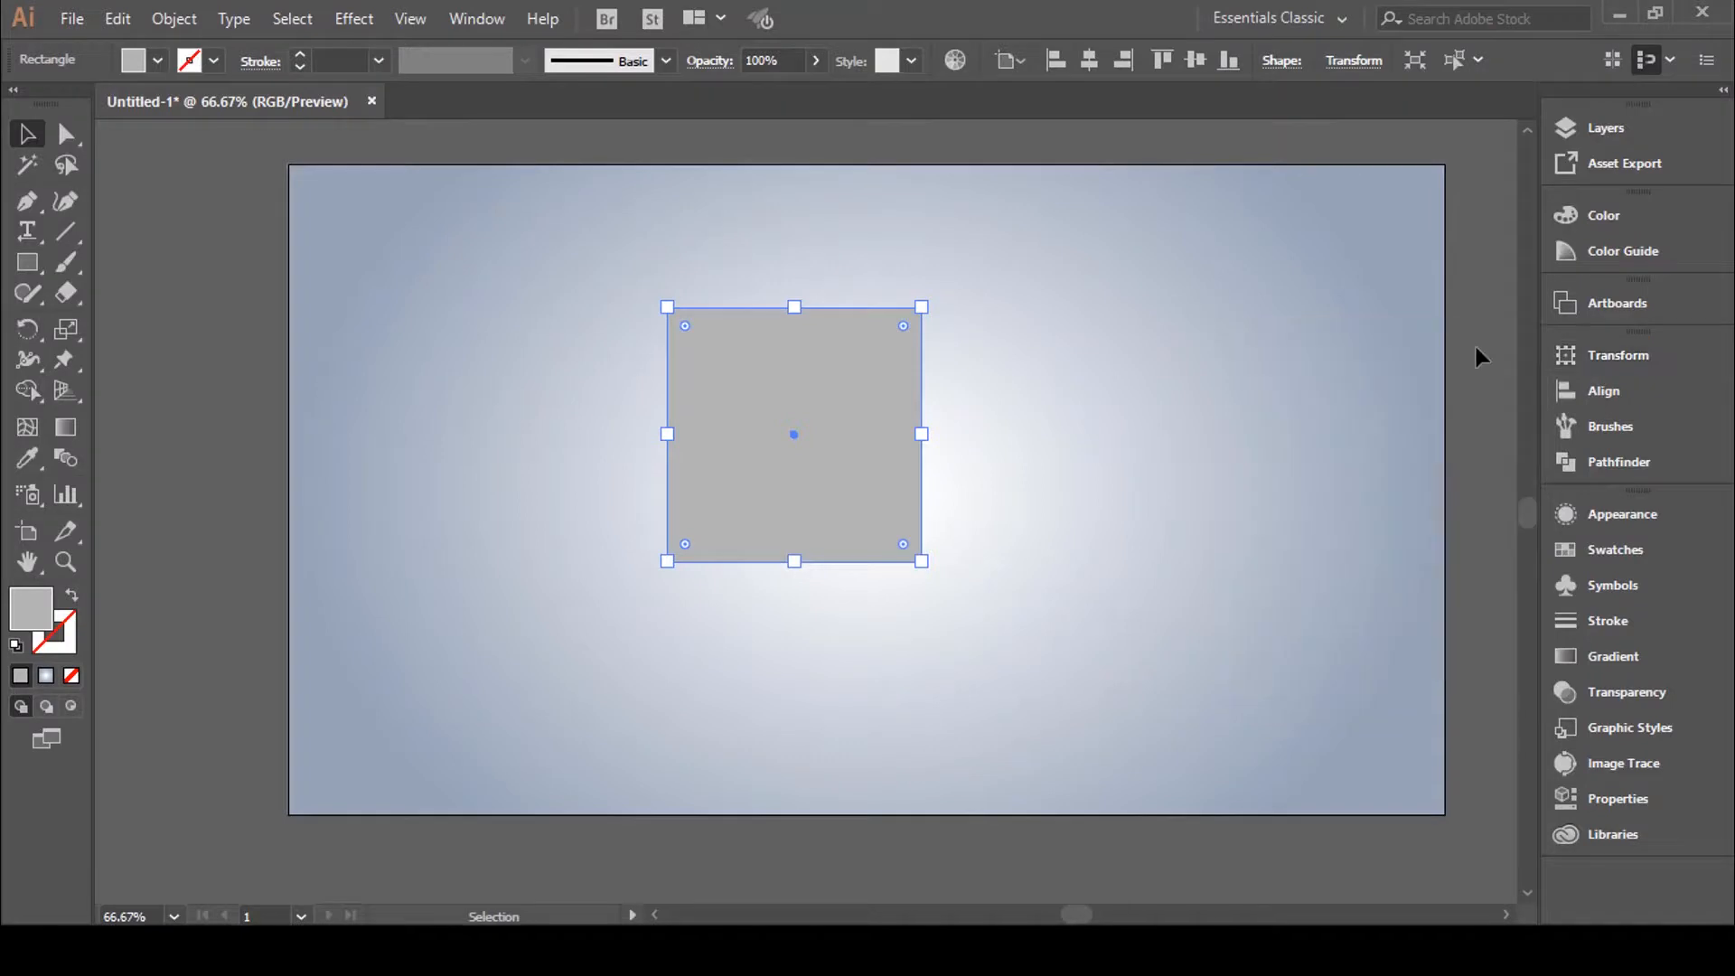
Start a 3D Extrude & Bevel effect on the grey square with a 300 pt extrude depth and preview it
left_click(354, 19)
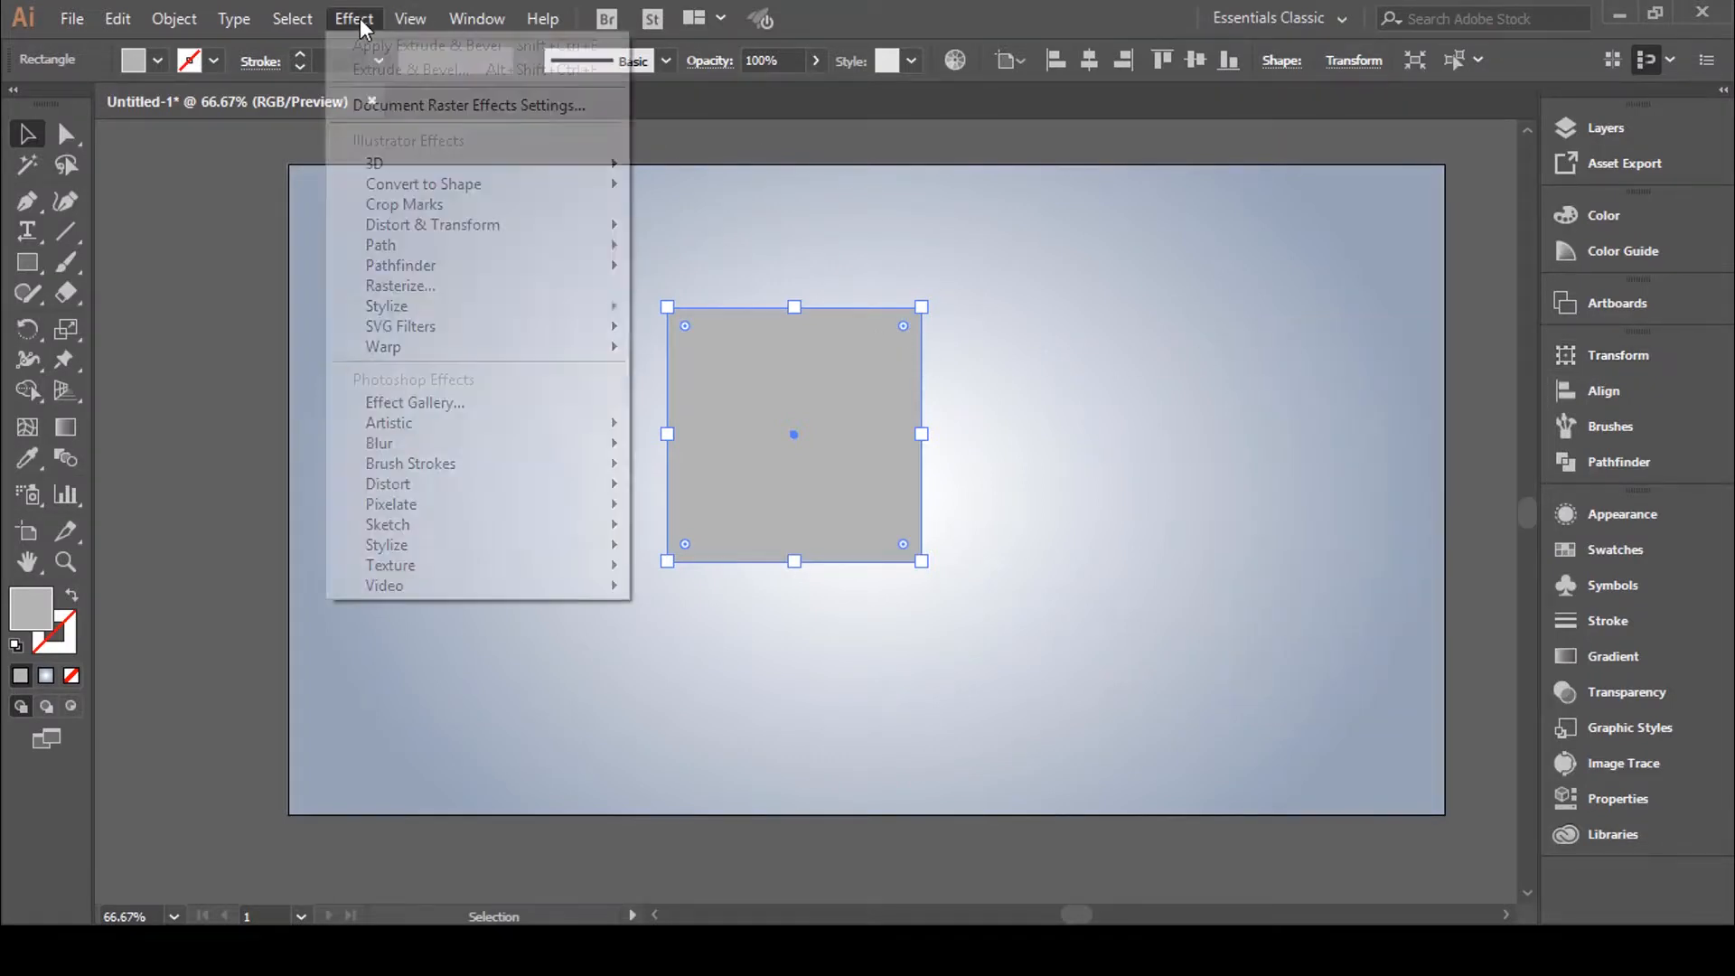
mouse_move(417, 164)
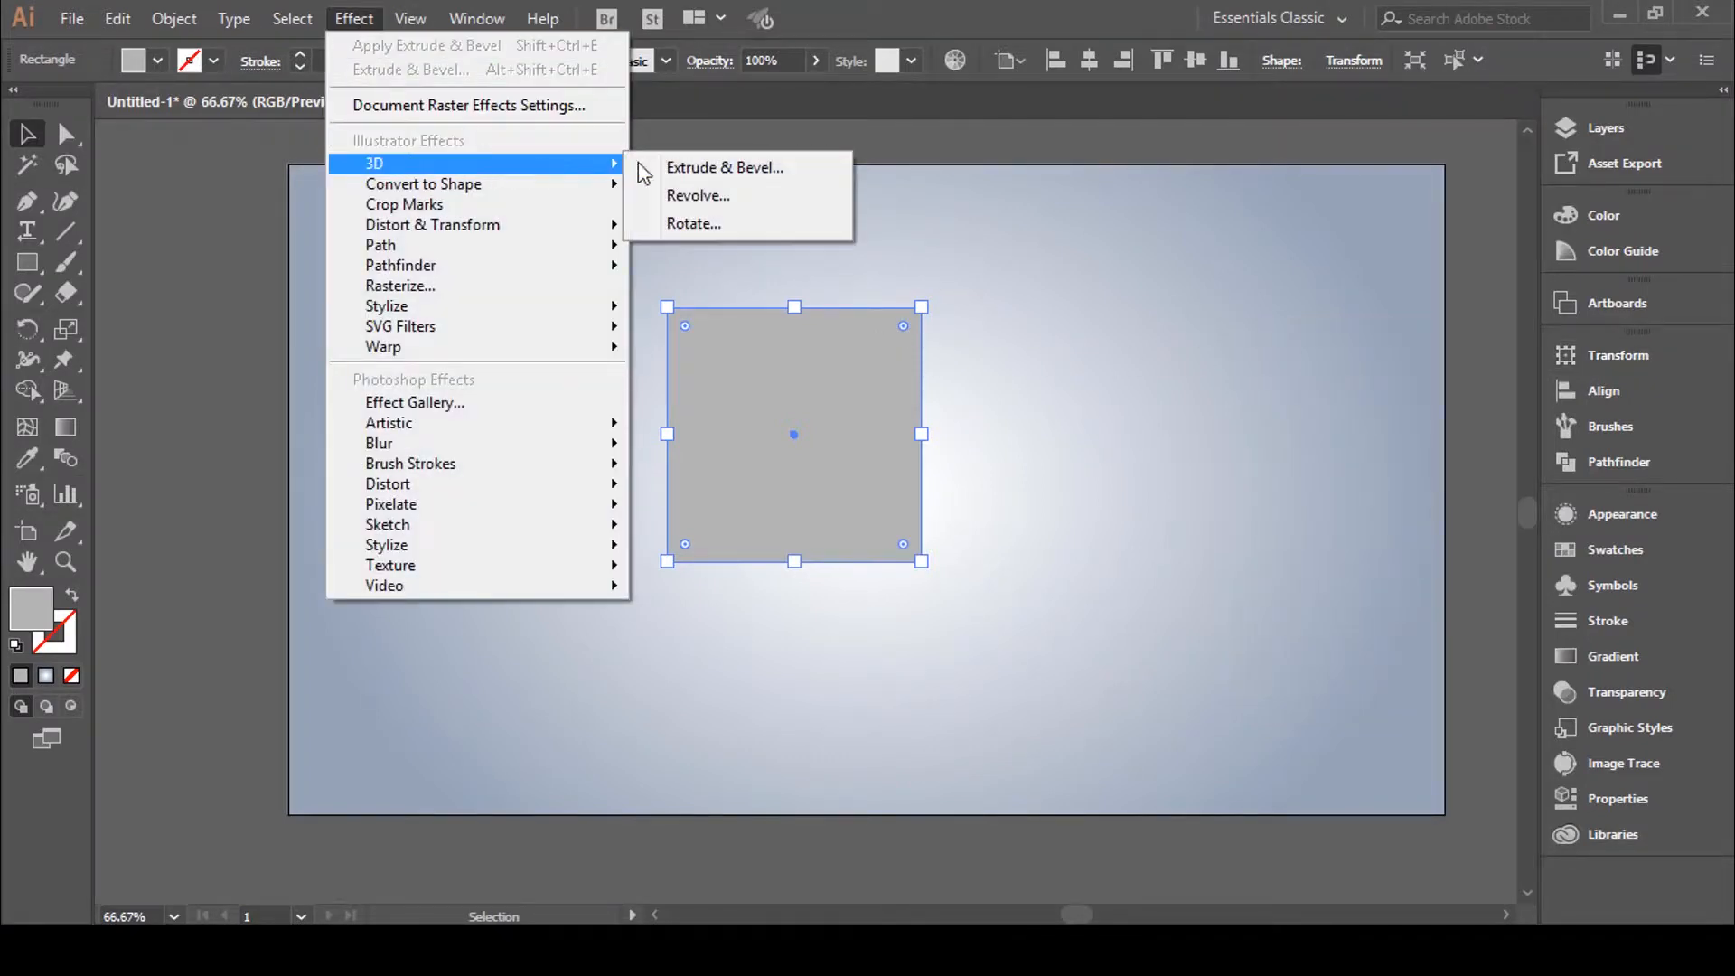
left_click(734, 170)
left_click(276, 550)
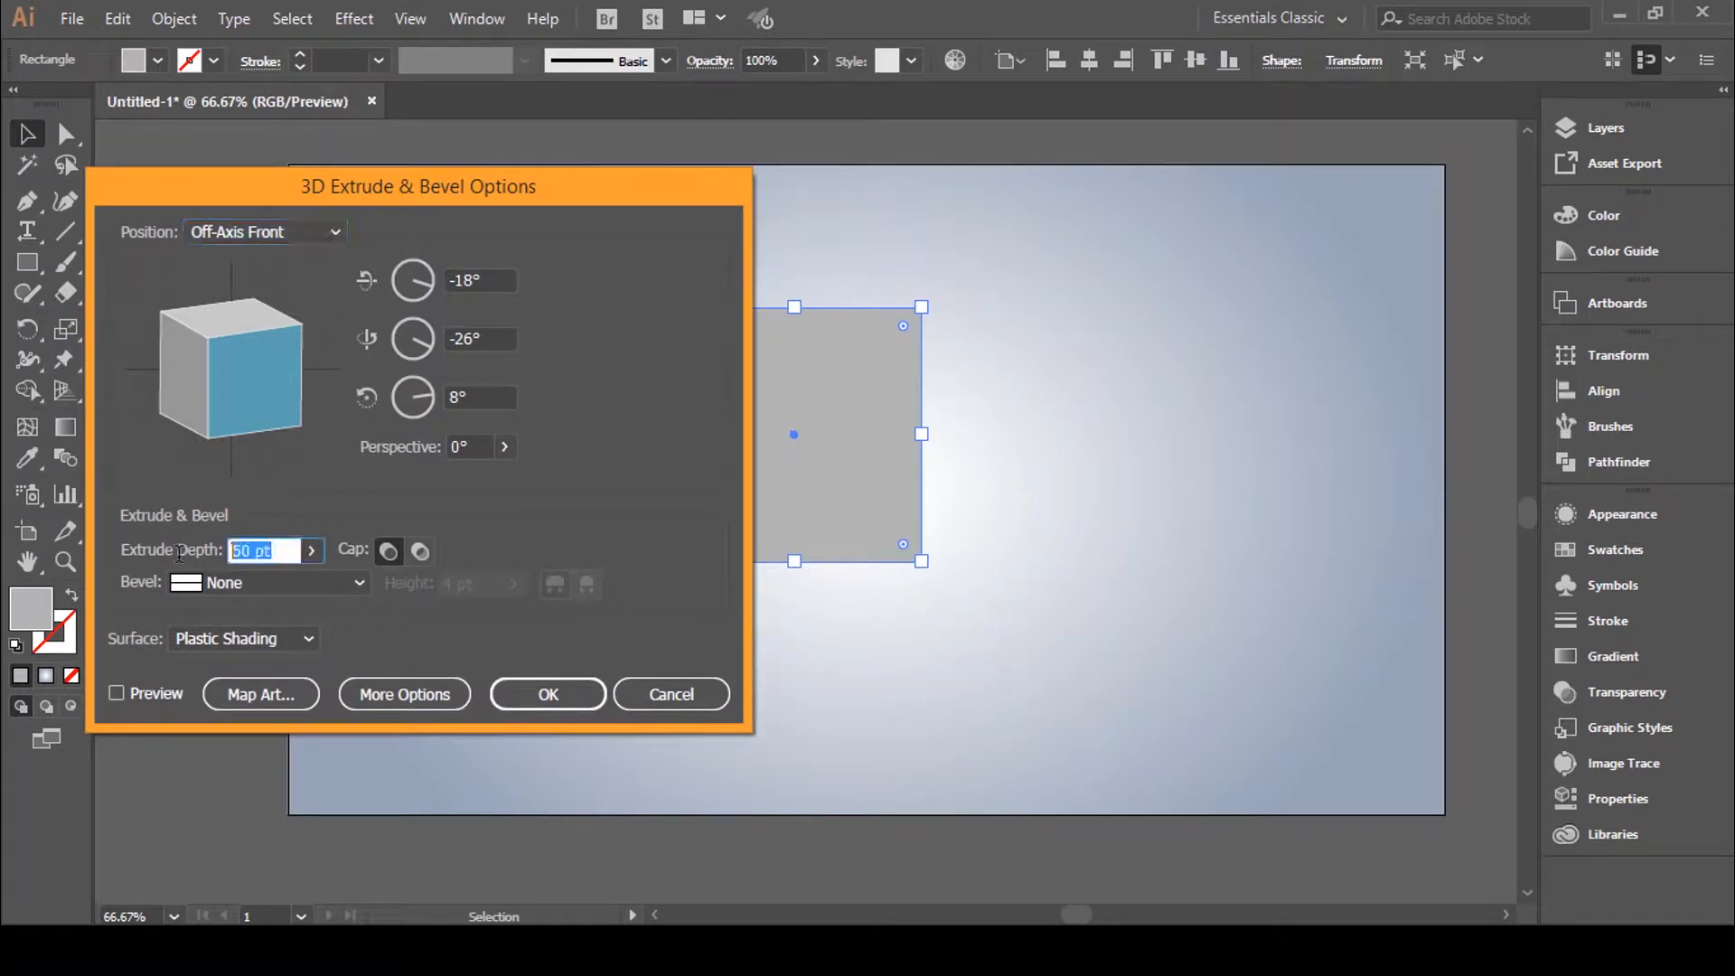
type("300")
key("Tab")
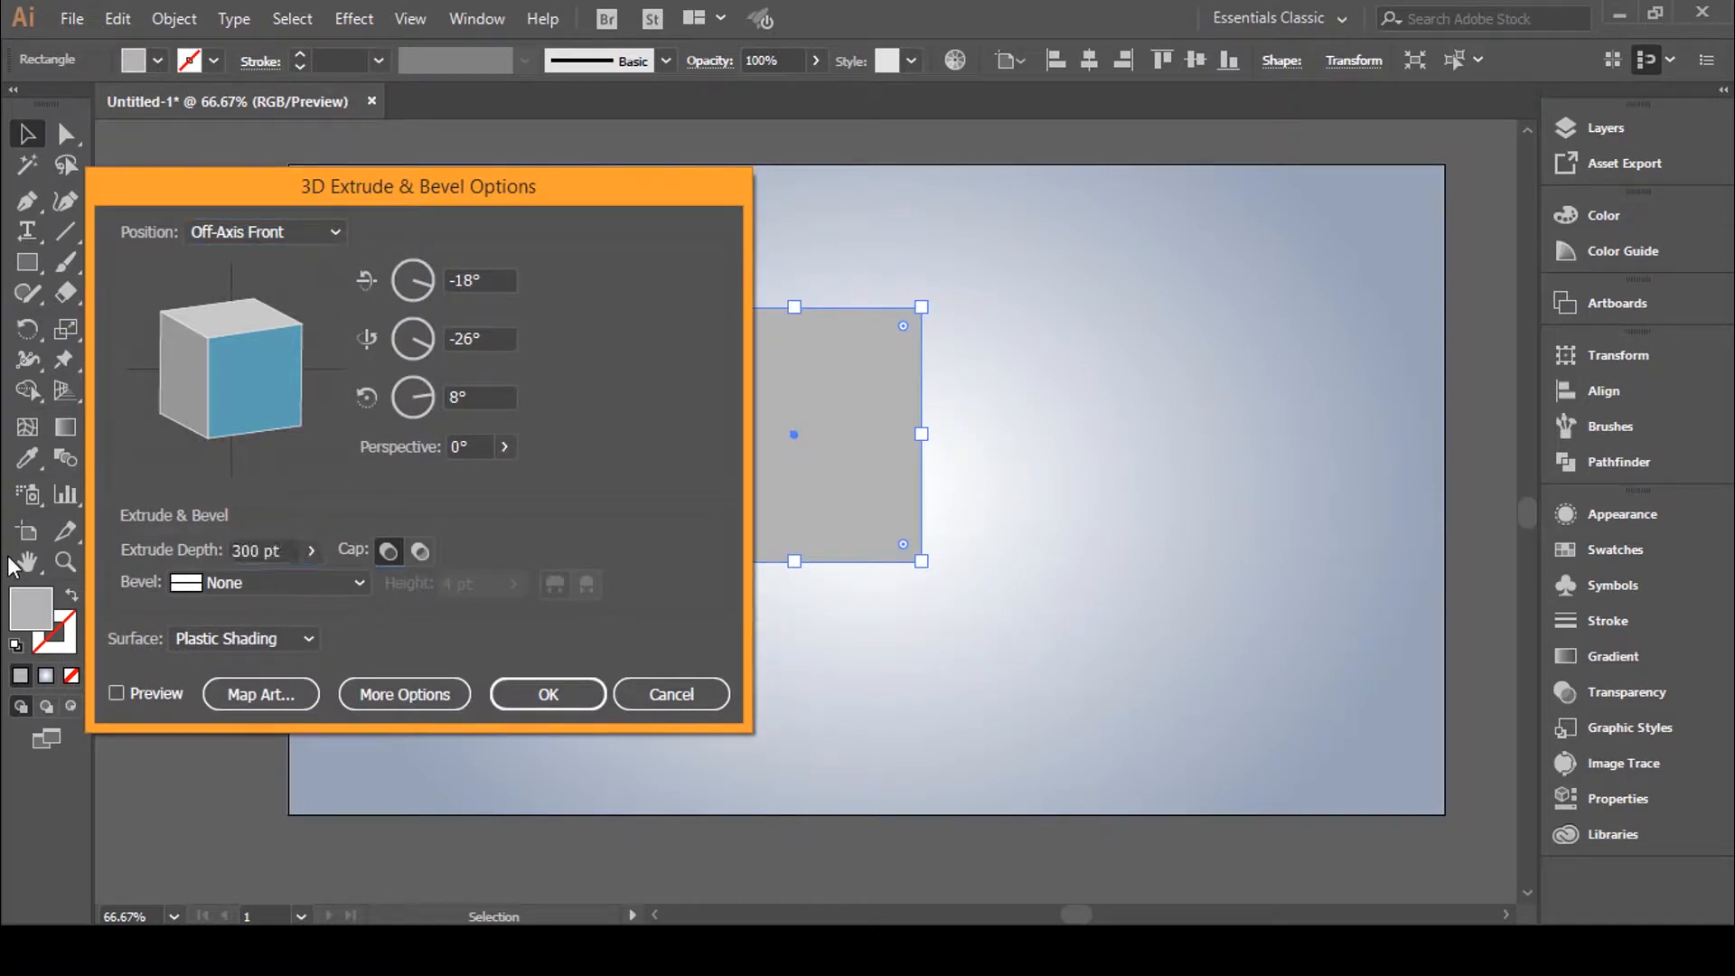
left_click(117, 694)
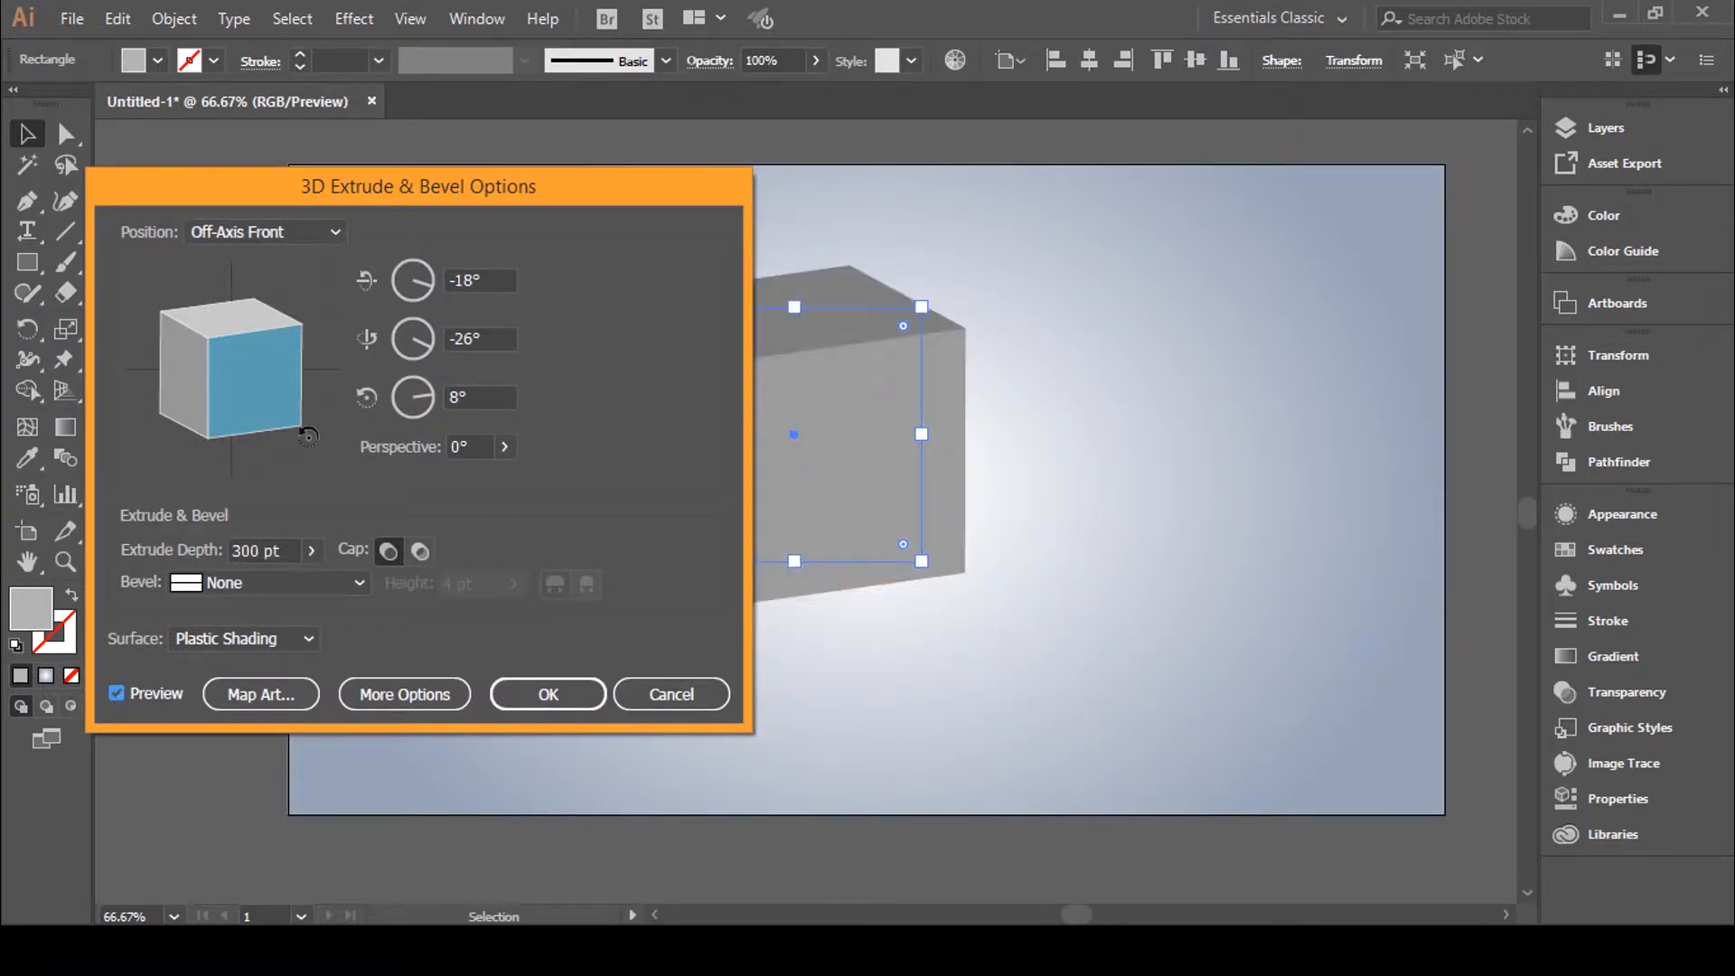
Set the extrusion's position to Isometric Right, apply the effect and deselect the cube
left_click(316, 234)
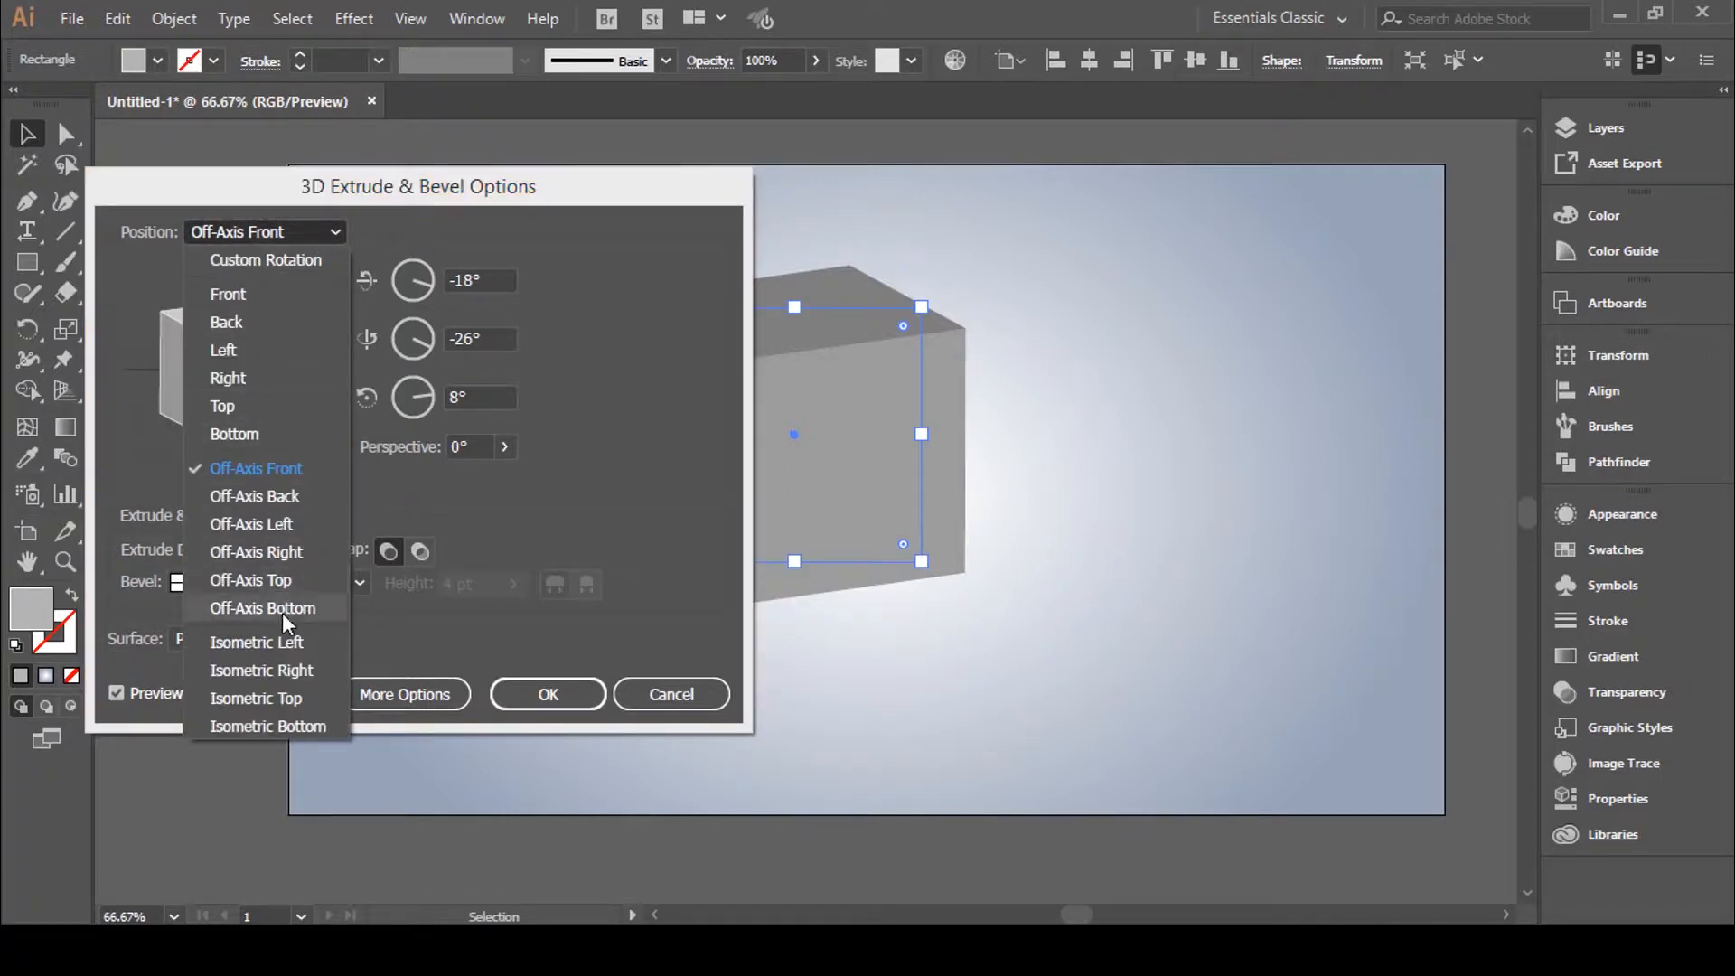
left_click(273, 672)
left_click_drag(575, 197, 376, 213)
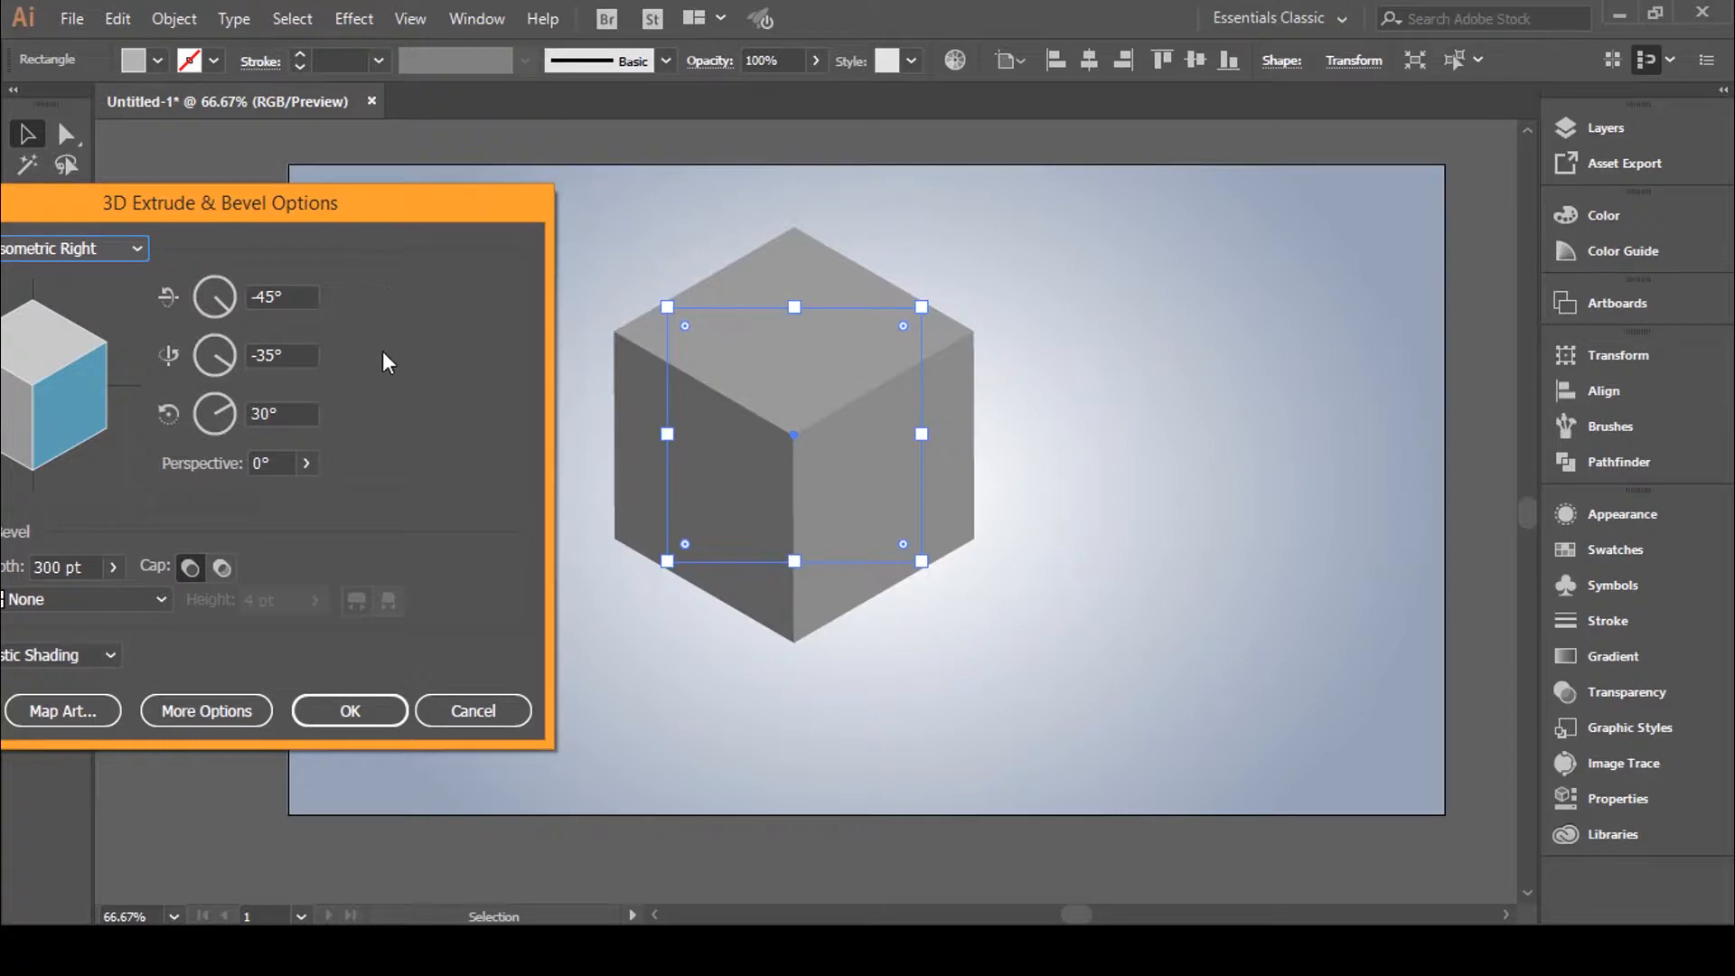
left_click(380, 707)
left_click(1072, 399)
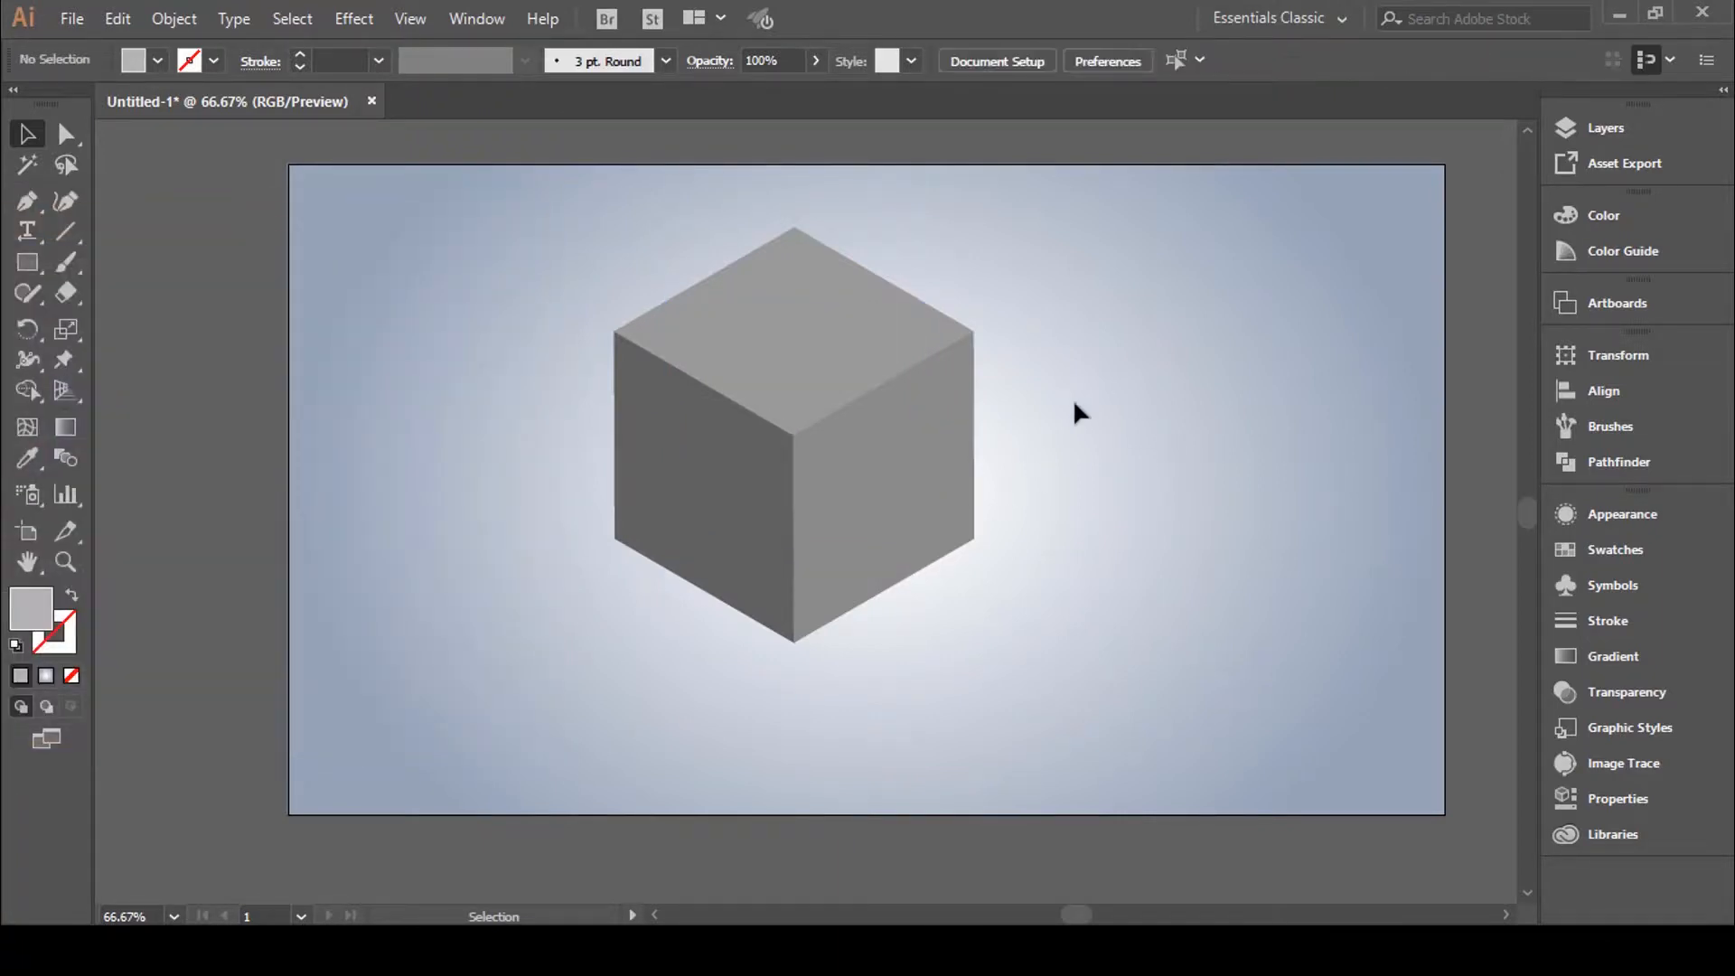
Expand the appearance of the extruded cube into editable faces
left_click(854, 380)
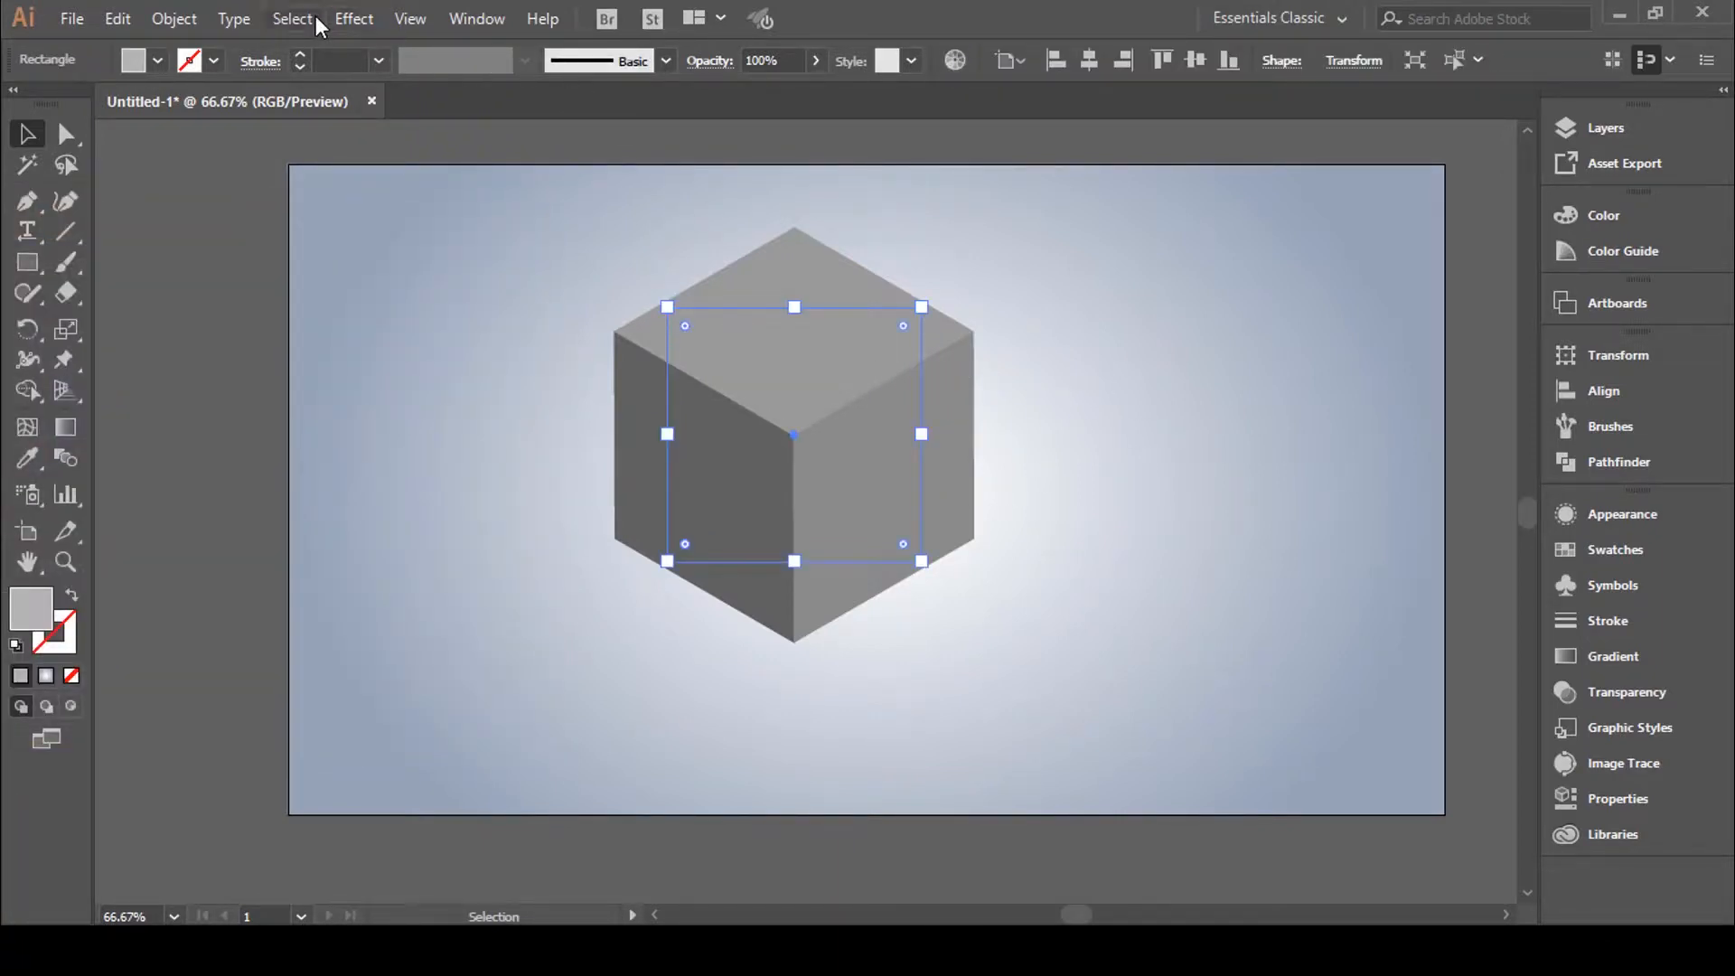
left_click(177, 19)
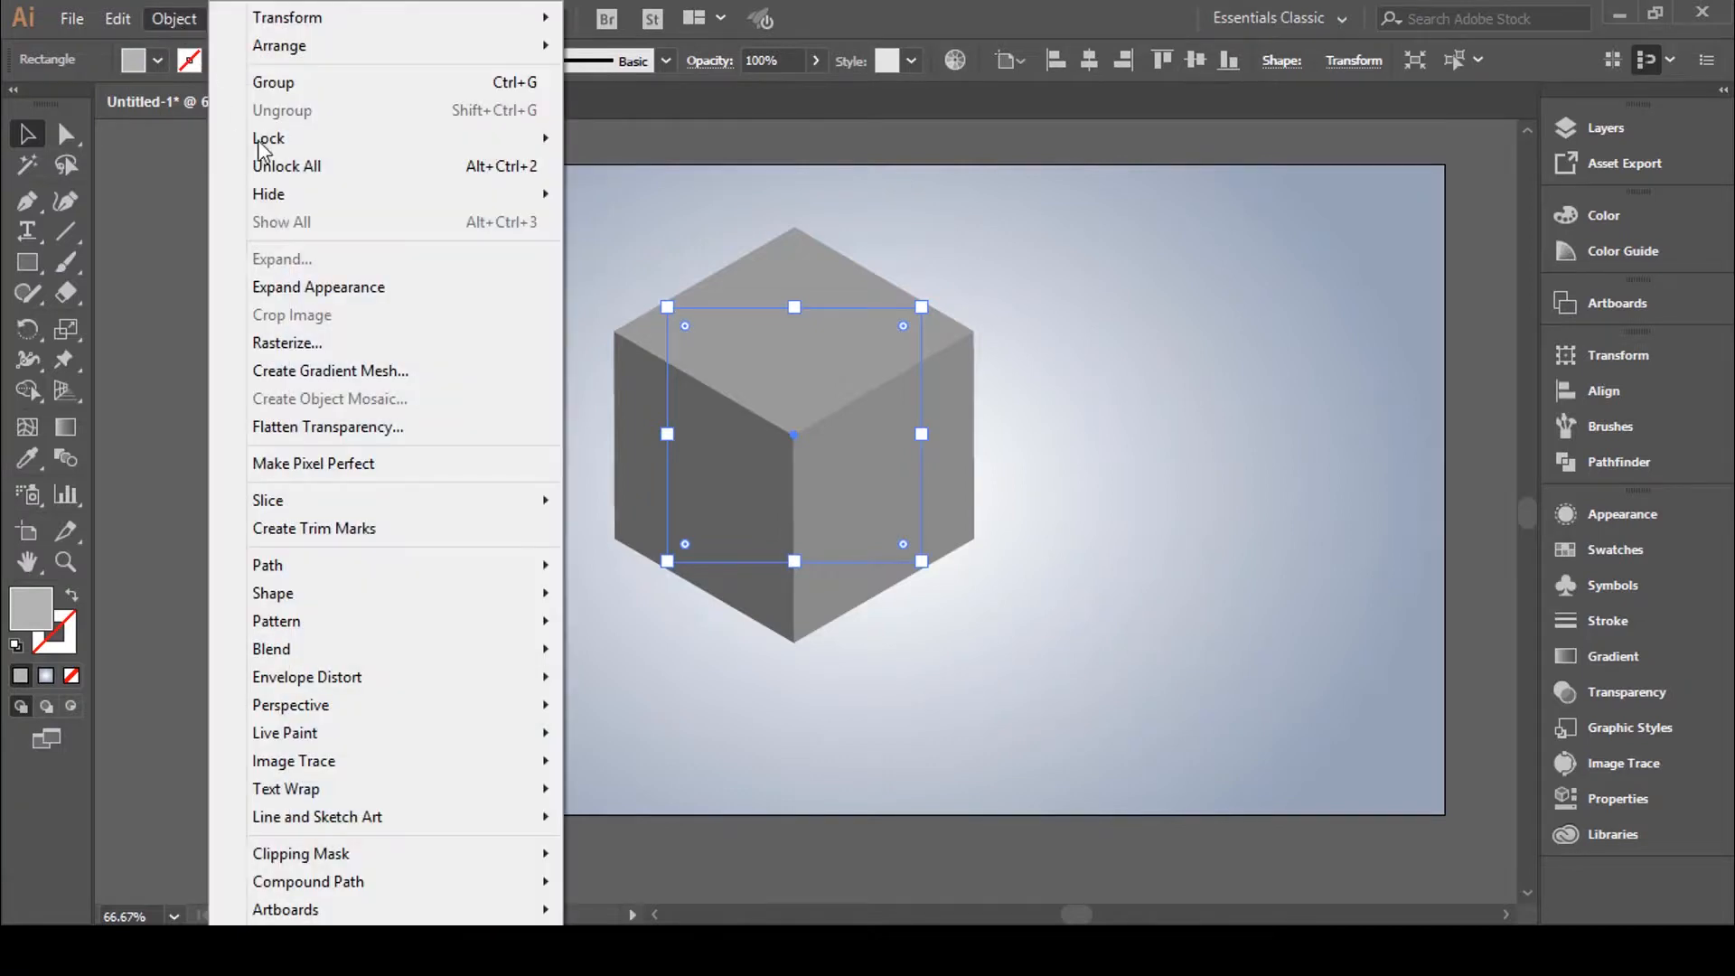
left_click(360, 286)
left_click(1108, 333)
Scale the expanded cube down proportionally about its centre to roughly three fifths of its size
left_click(855, 371)
left_click_drag(974, 226, 905, 306)
left_click(1002, 337)
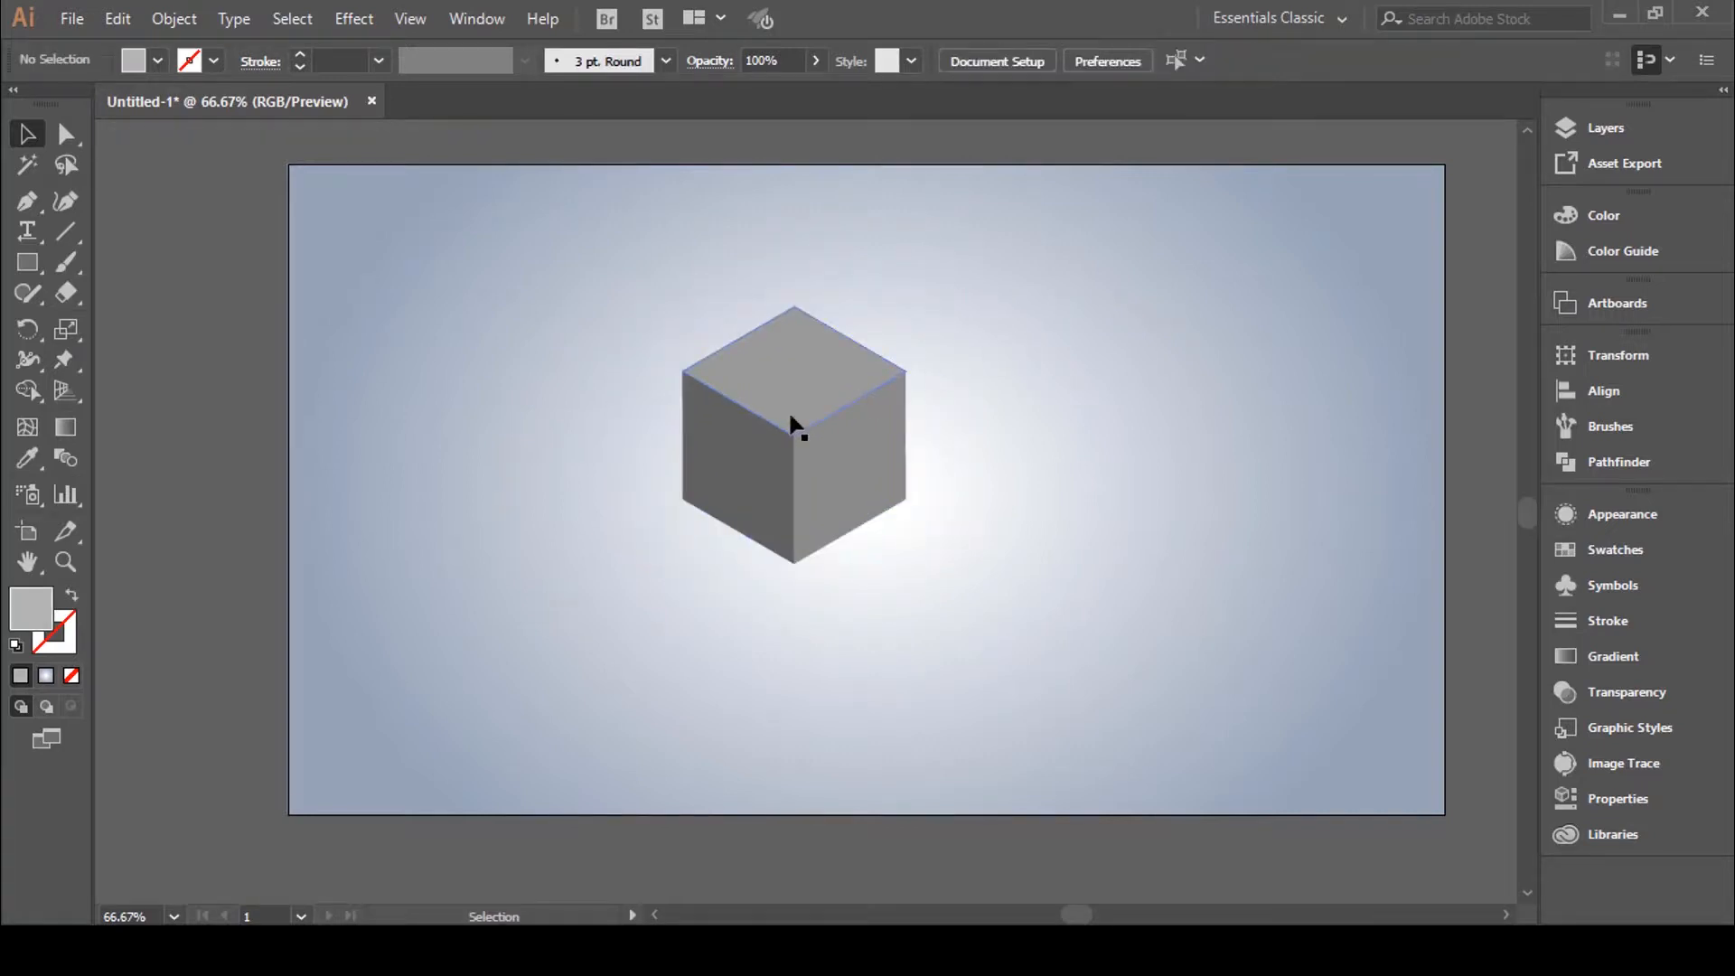
Ungroup the cube twice so that its three faces can be selected separately
left_click(793, 425)
right_click(794, 424)
left_click(877, 627)
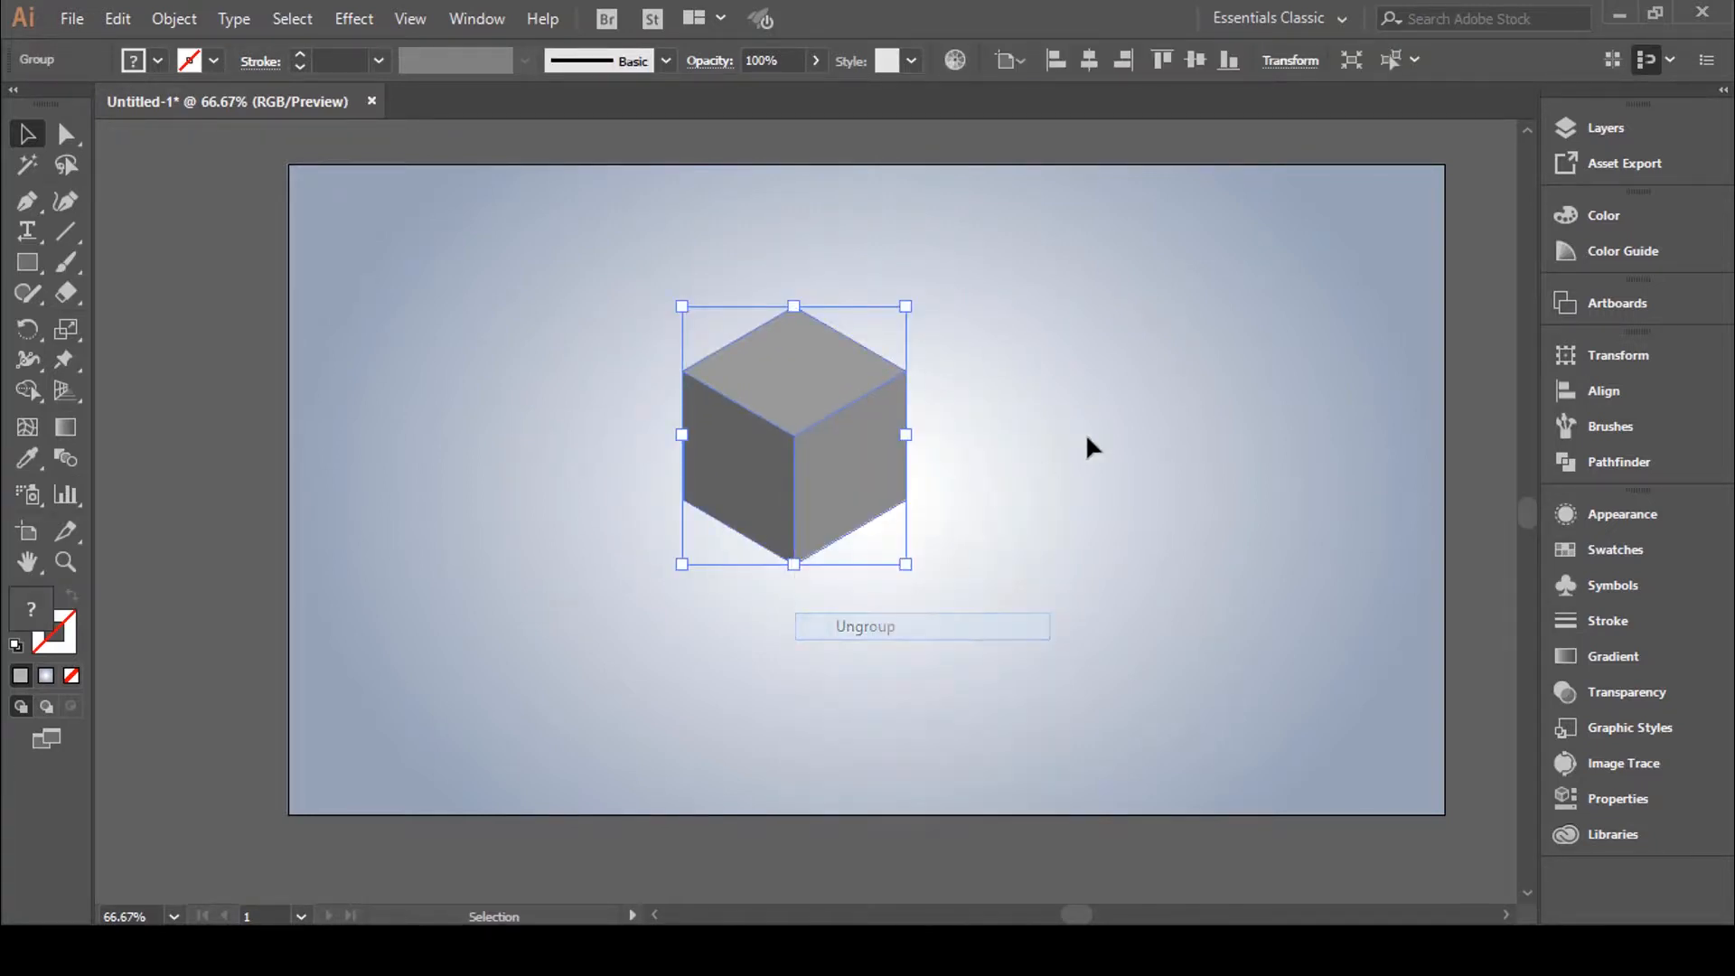
left_click(1083, 434)
left_click(822, 398)
left_click(942, 428)
left_click(834, 386)
right_click(835, 389)
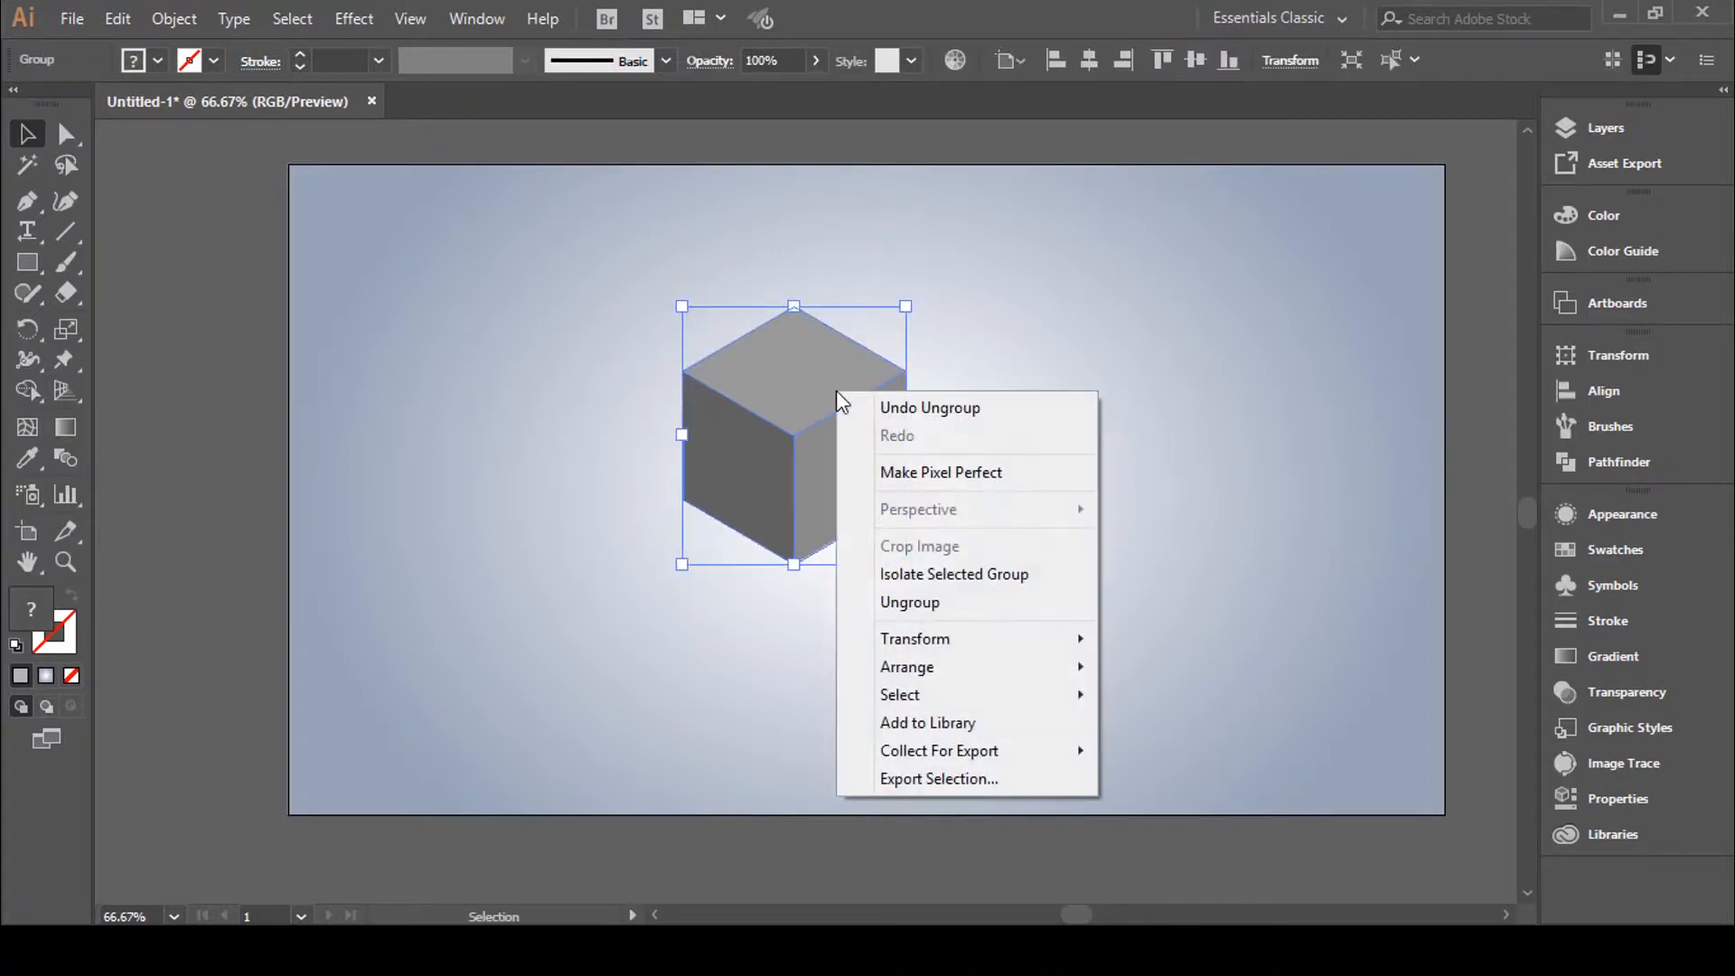
left_click(910, 603)
left_click(1069, 519)
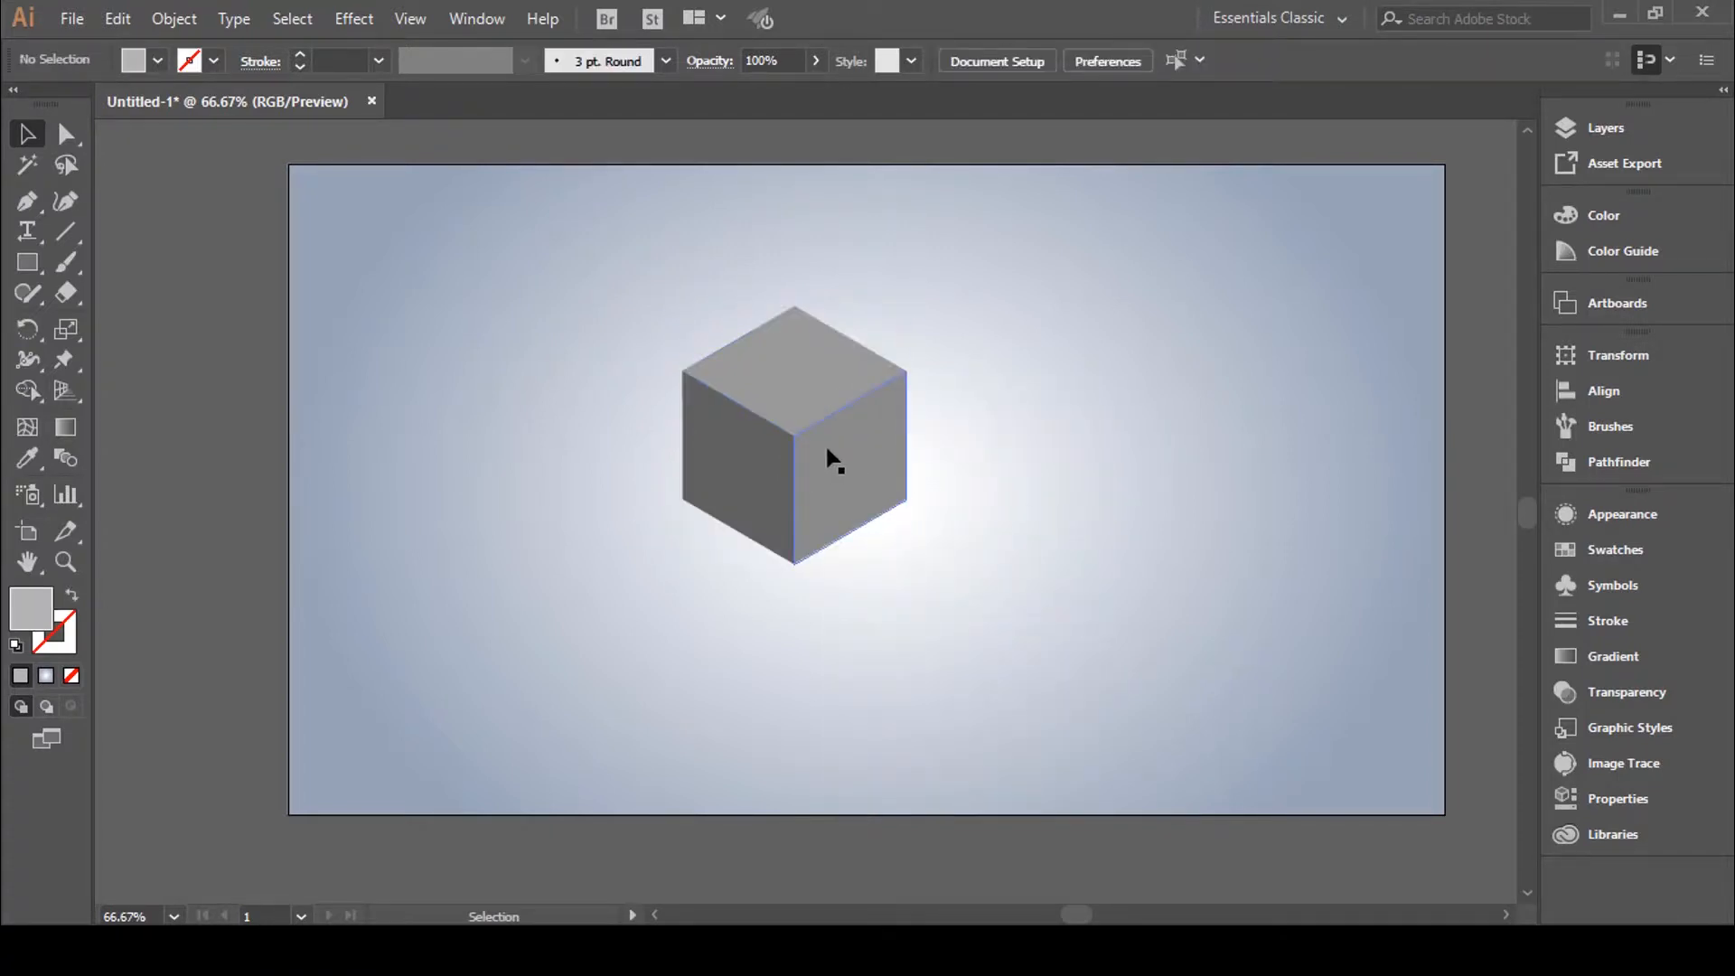
Fill the cube's top face with light grey #dddddd
left_click(814, 363)
double_click(32, 610)
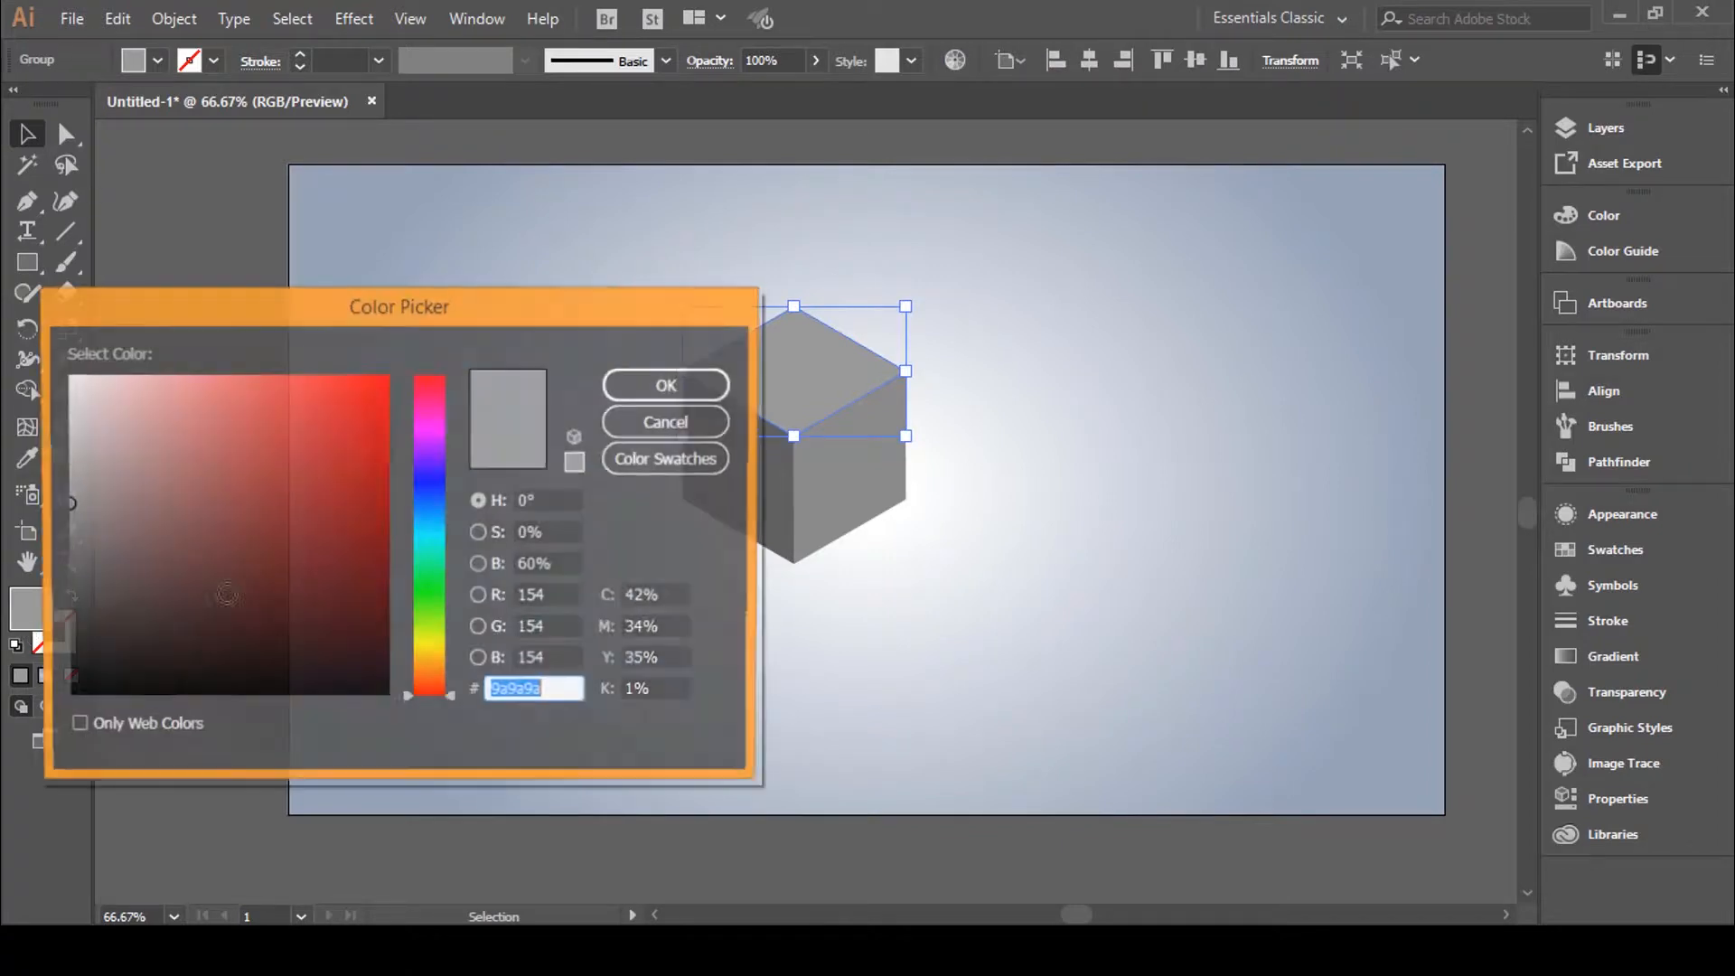
left_click_drag(68, 504, 67, 417)
left_click(626, 387)
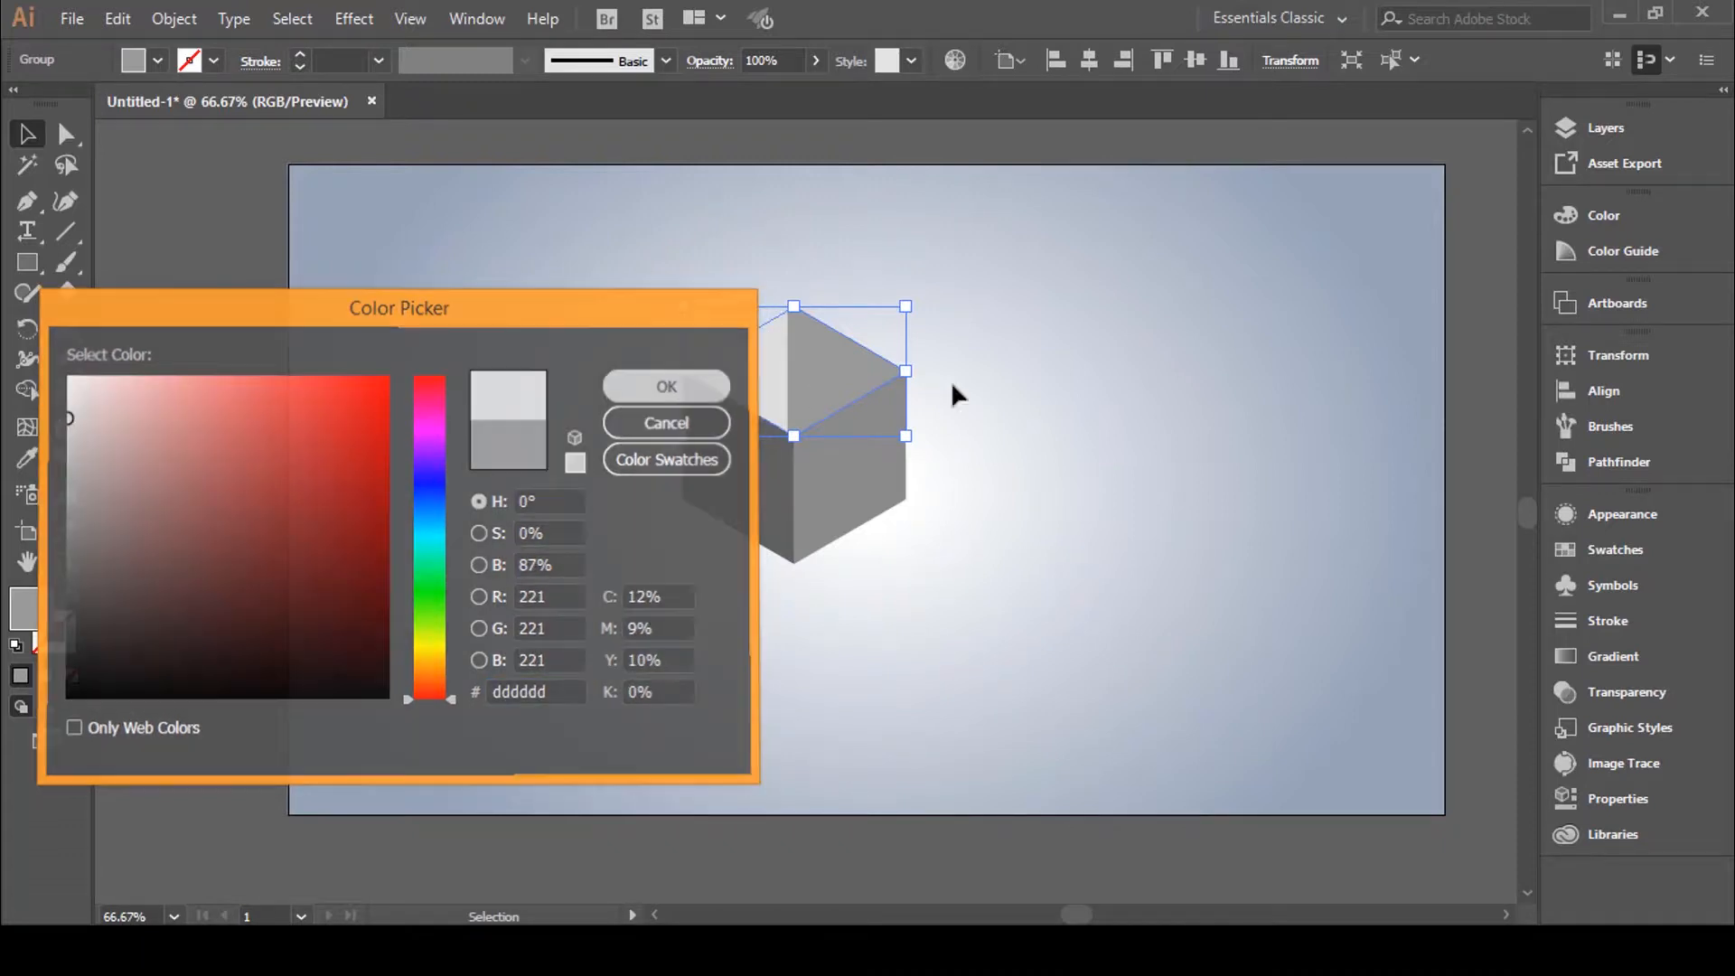
Fill the cube's right face with medium-light grey #b7b7b7
left_click(871, 442)
double_click(43, 603)
left_click(65, 478)
left_click_drag(65, 478, 67, 465)
left_click(630, 387)
left_click(1049, 398)
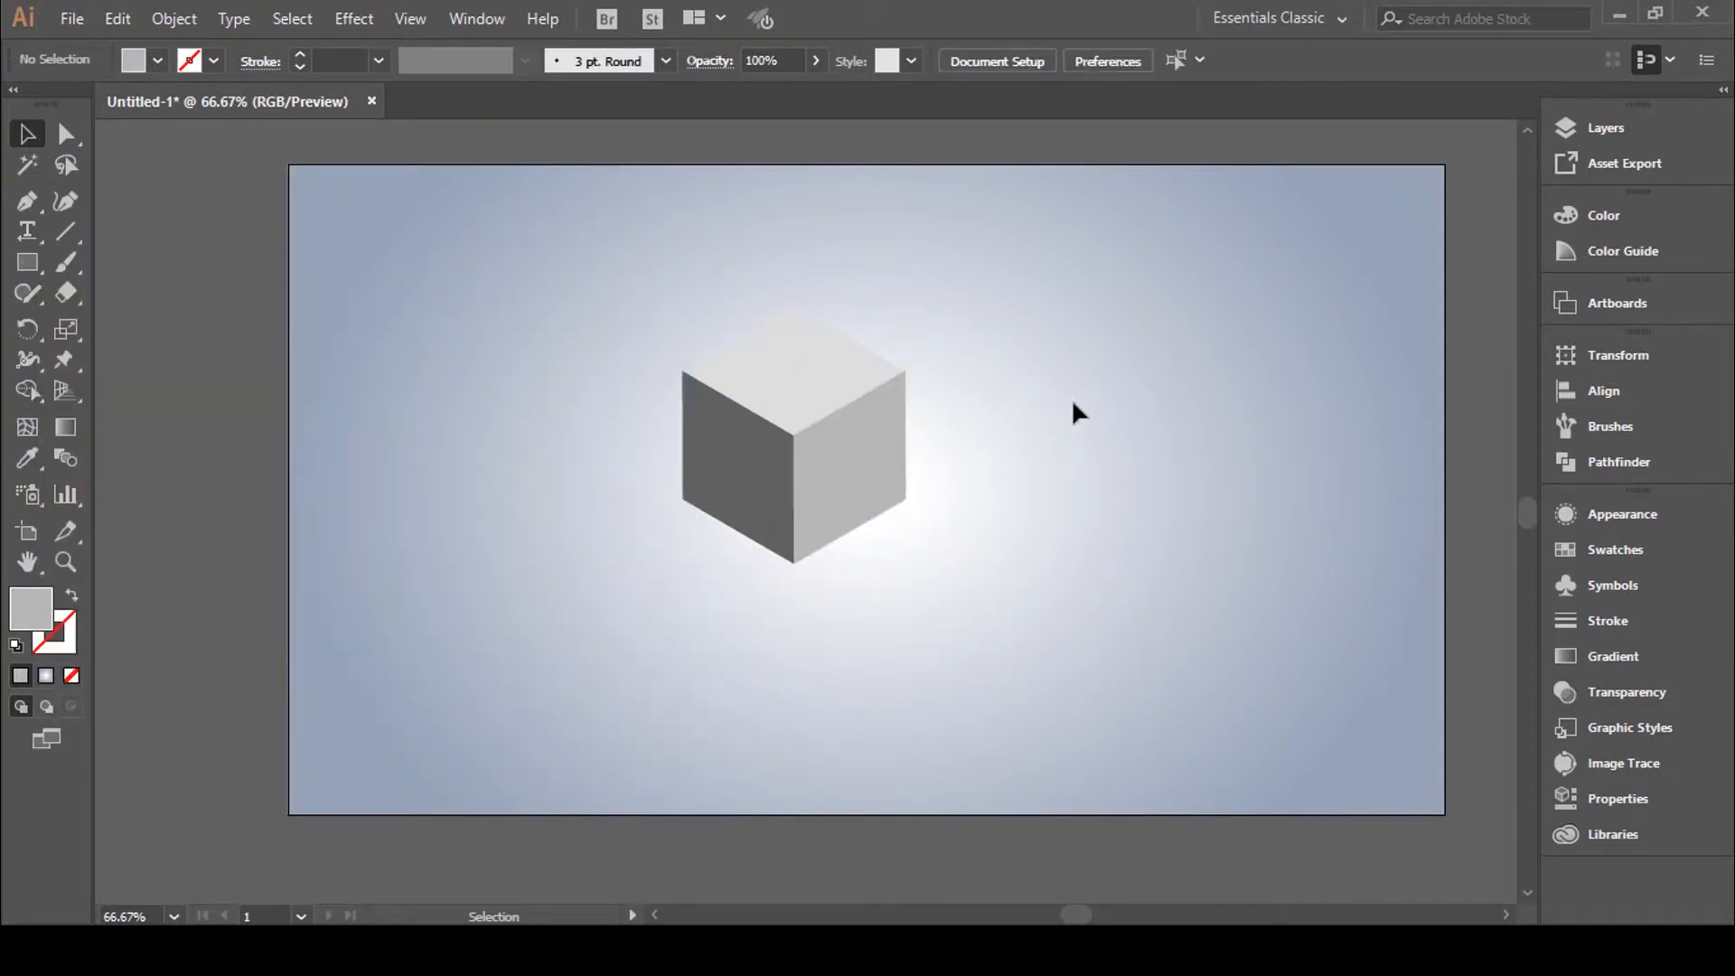
Fill the cube's left face with grey #919191 and check the whole cube's shading
left_click(728, 474)
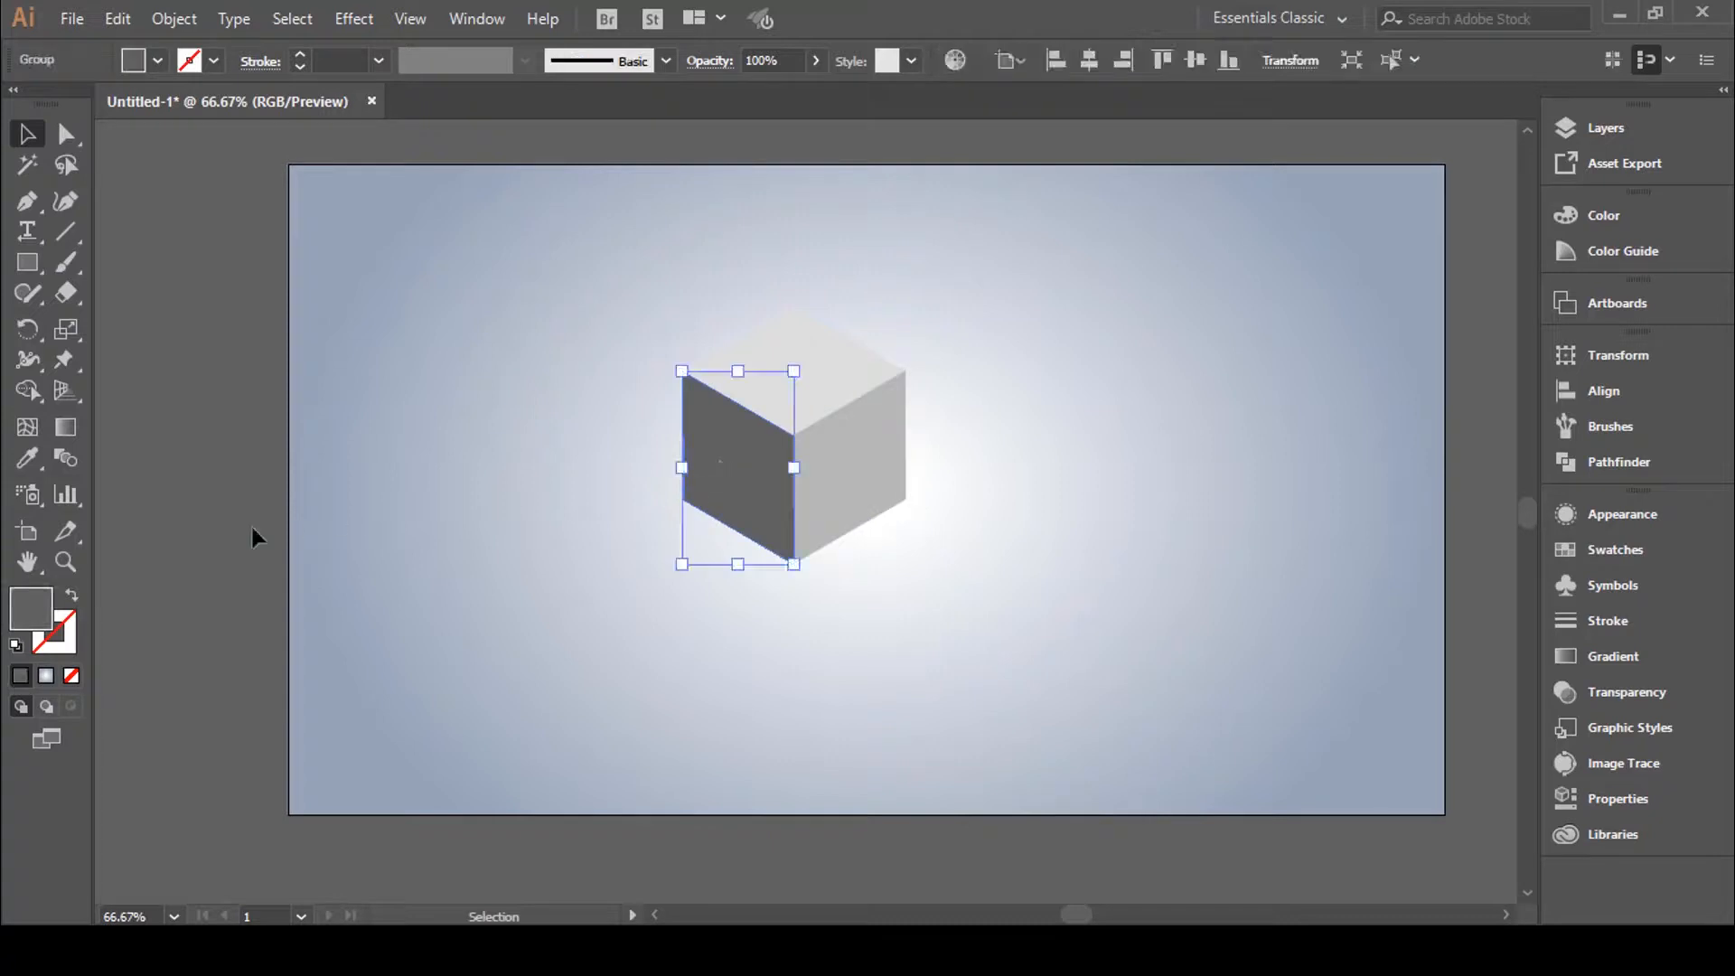
double_click(29, 605)
left_click_drag(63, 583, 64, 513)
left_click(696, 384)
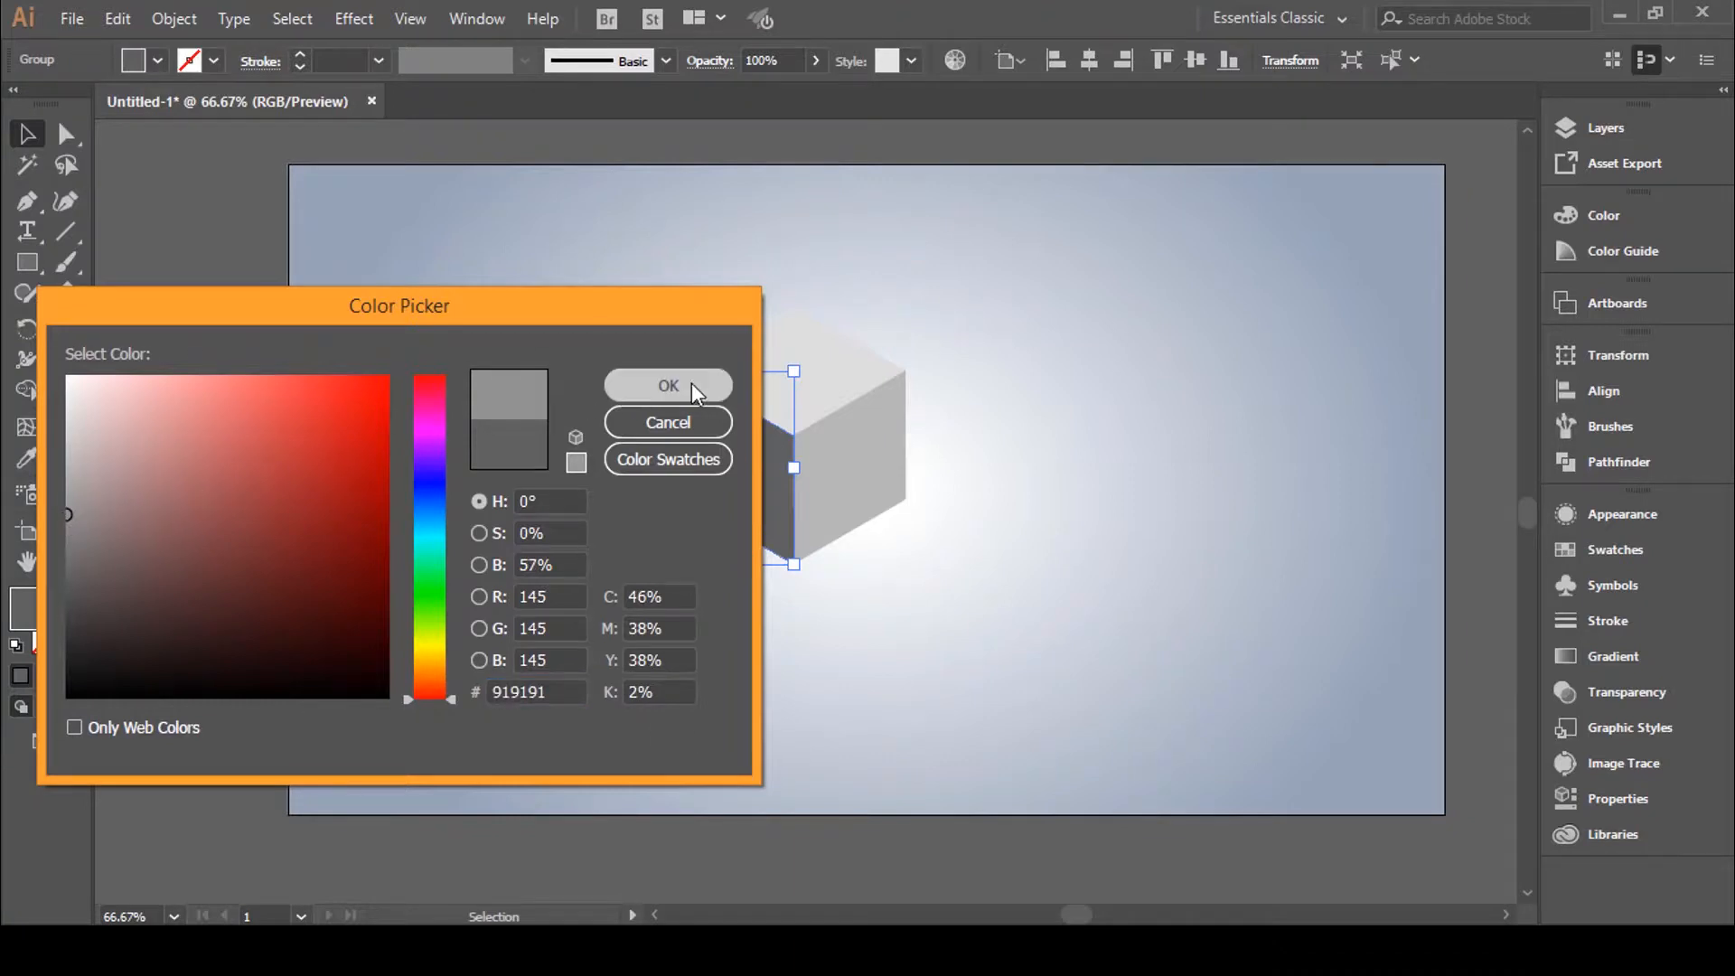
left_click(1035, 362)
left_click_drag(1048, 283, 535, 658)
left_click(1220, 508)
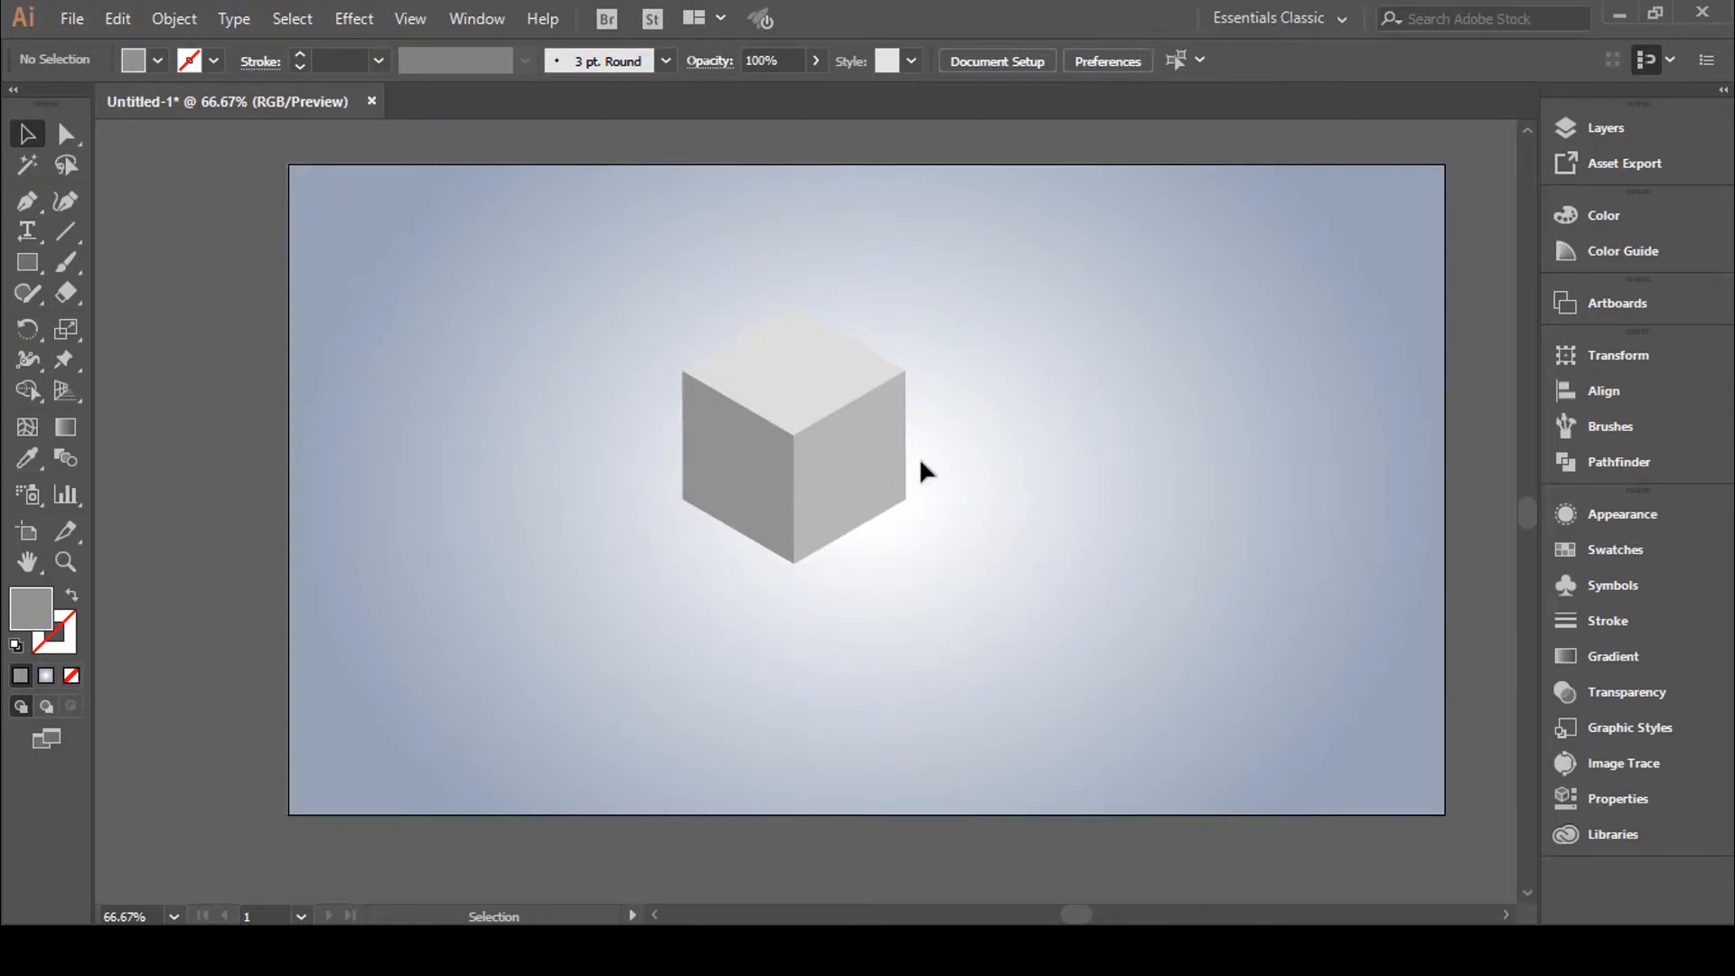
Darken the cube's left face to grey #848484
left_click(767, 457)
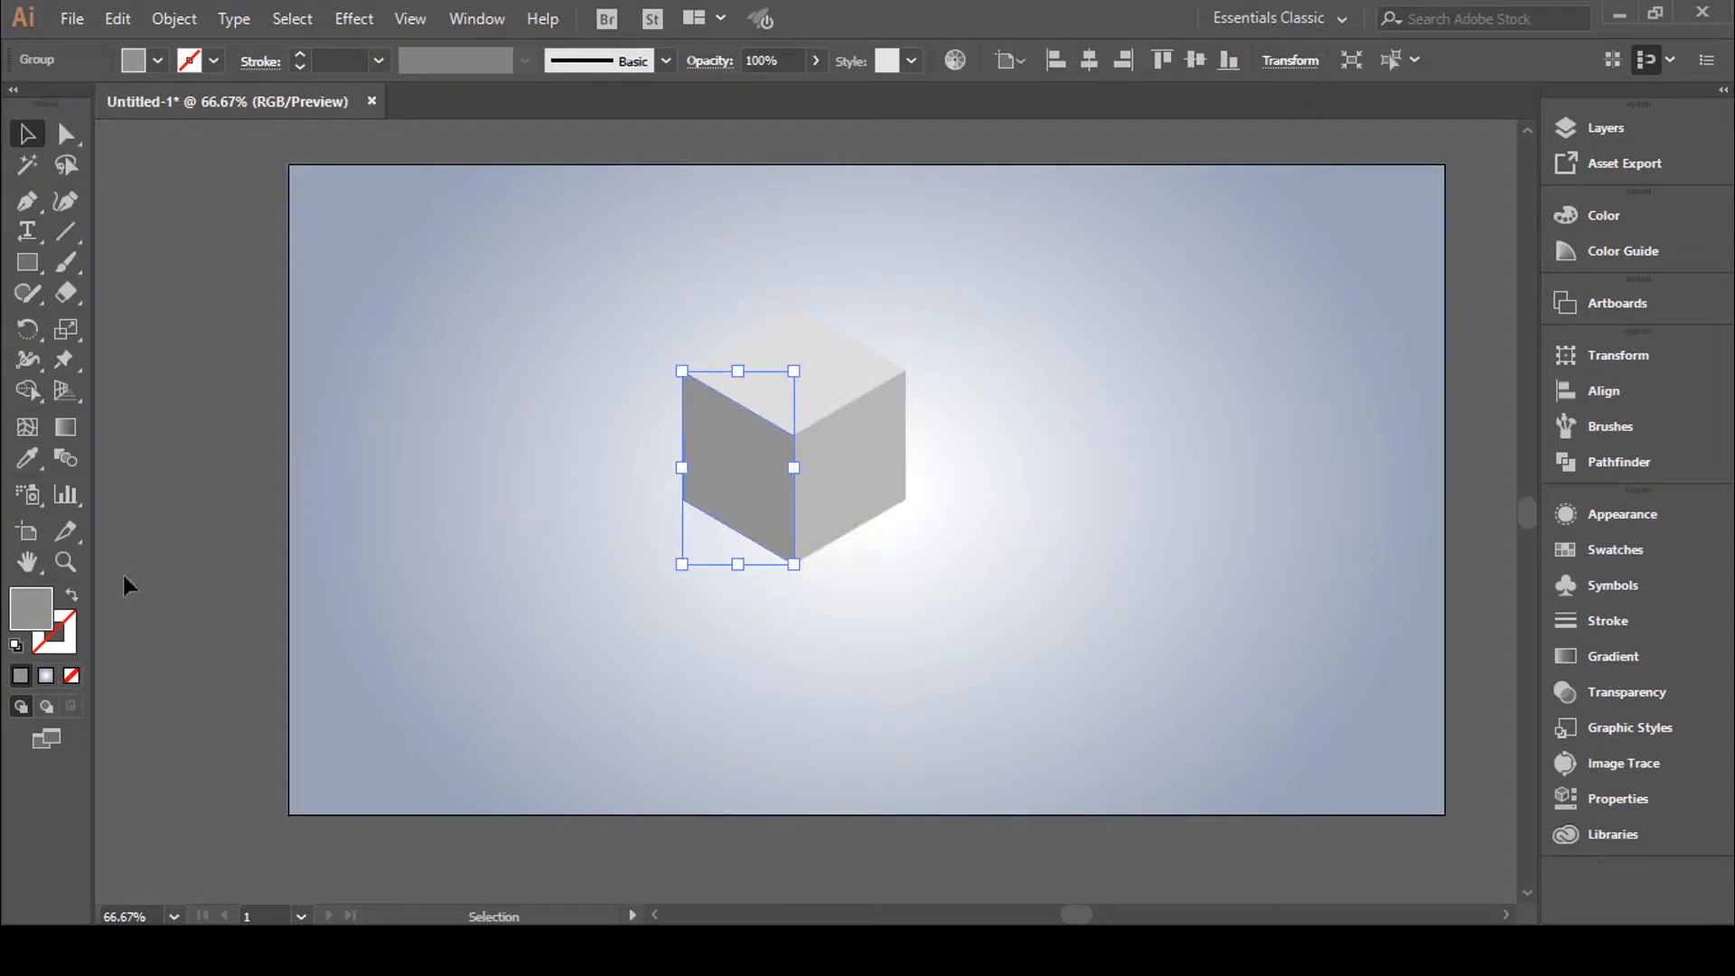
double_click(40, 615)
left_click_drag(66, 518, 62, 529)
left_click(667, 387)
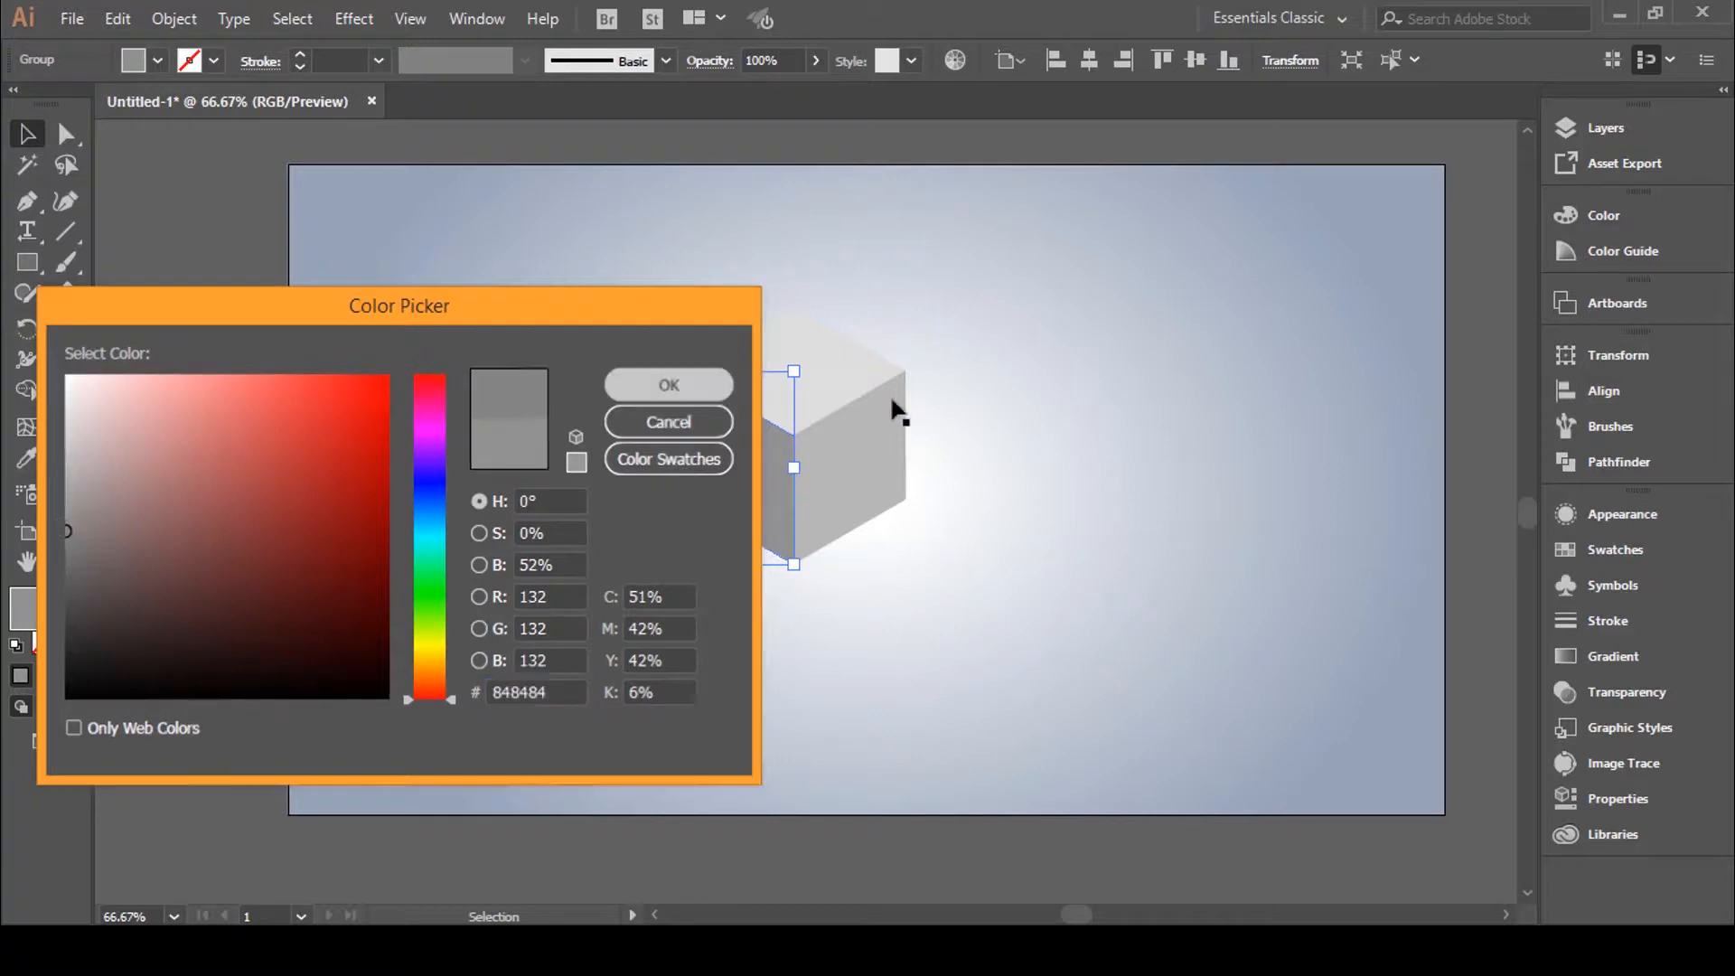
left_click(1044, 401)
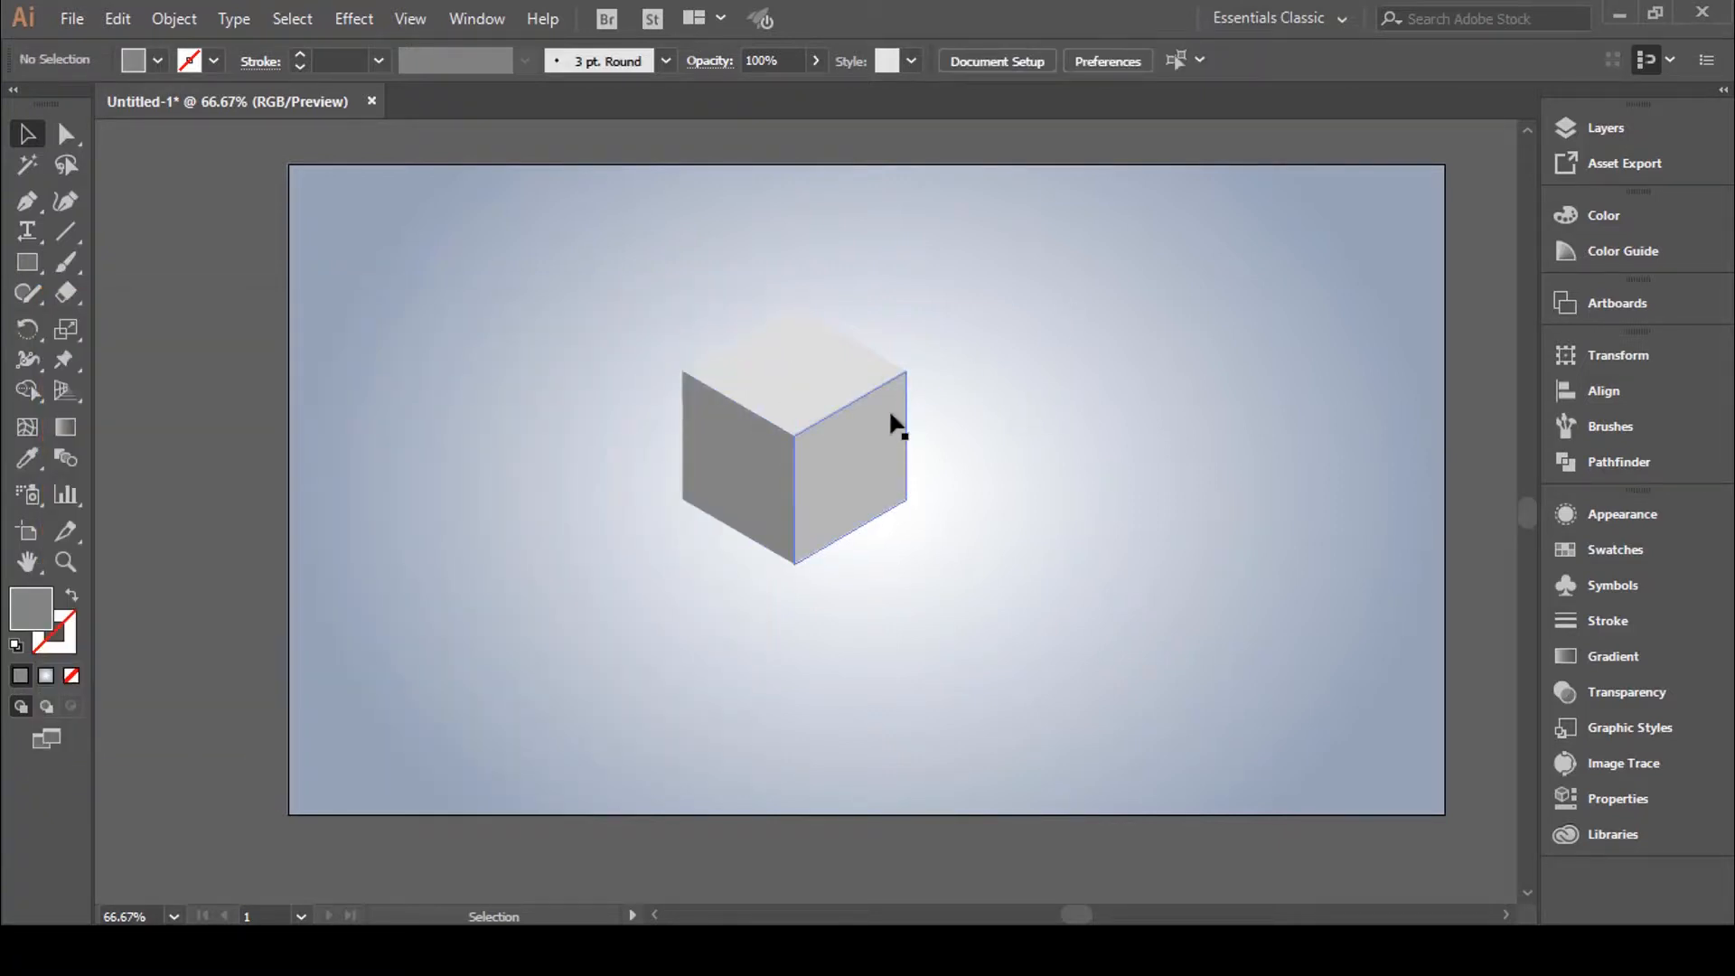
Change the fill of the cube's right face to a slightly lighter, warmer grey
left_click(868, 426)
double_click(20, 611)
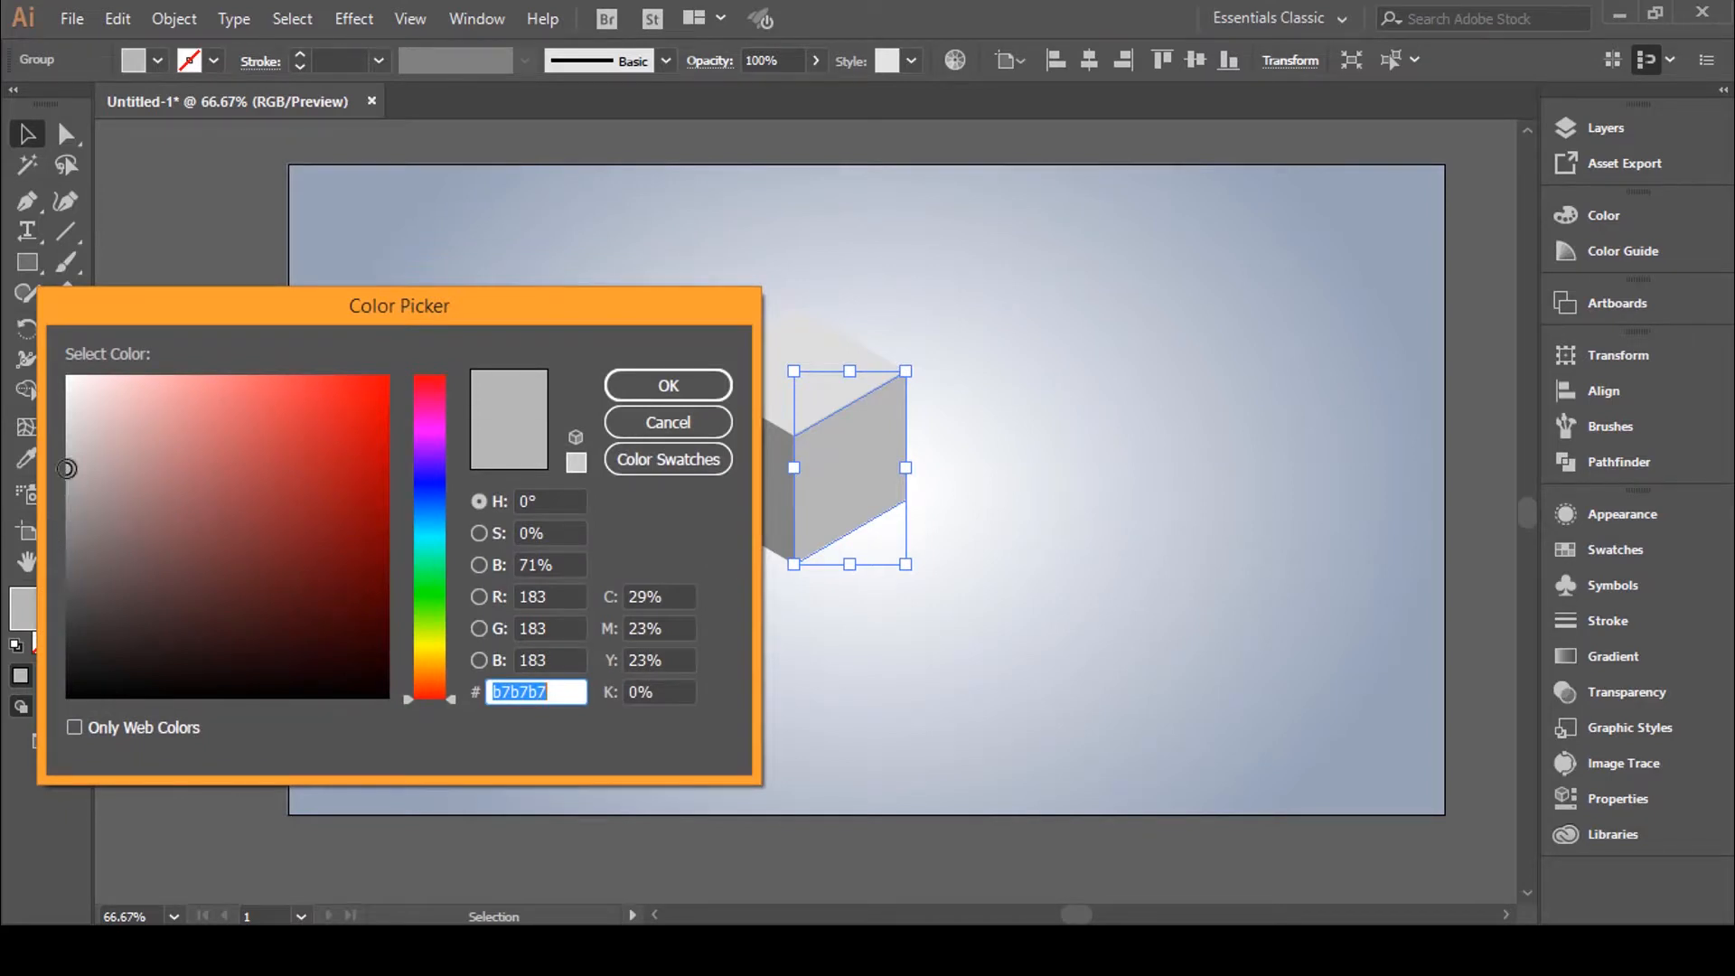
type("b2b2b2")
left_click_drag(67, 469, 72, 459)
left_click(669, 385)
left_click(1088, 399)
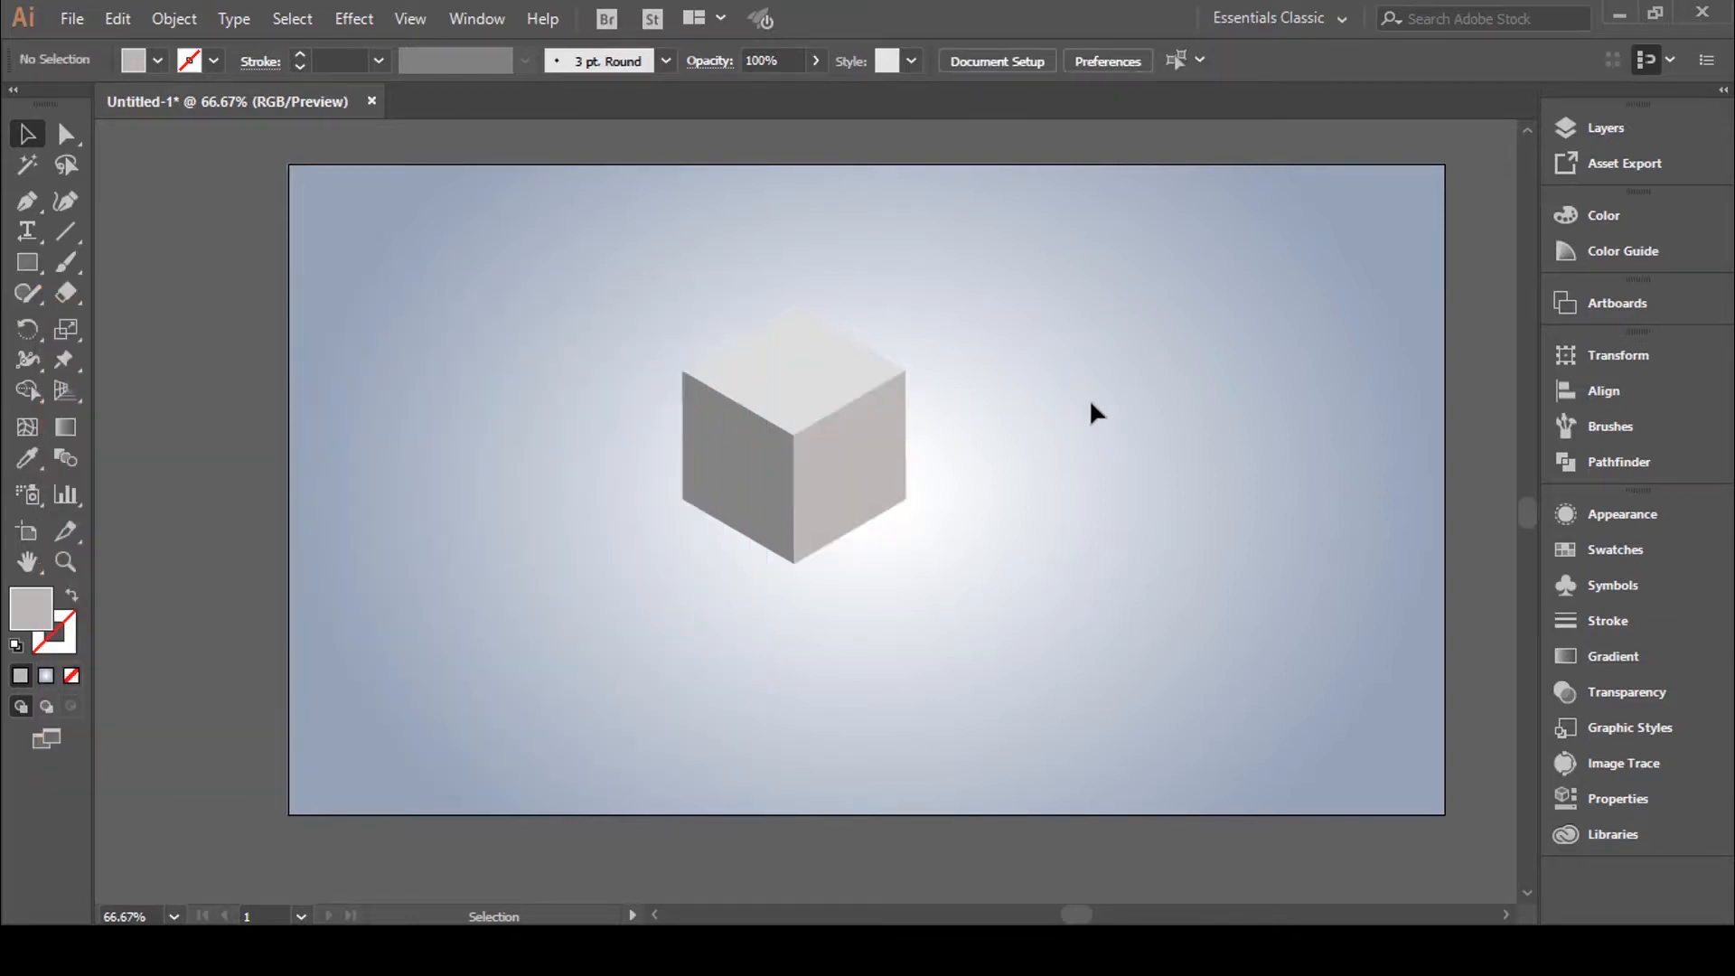
Reapply the light grey #dddddd to the cube's top face
left_click(831, 377)
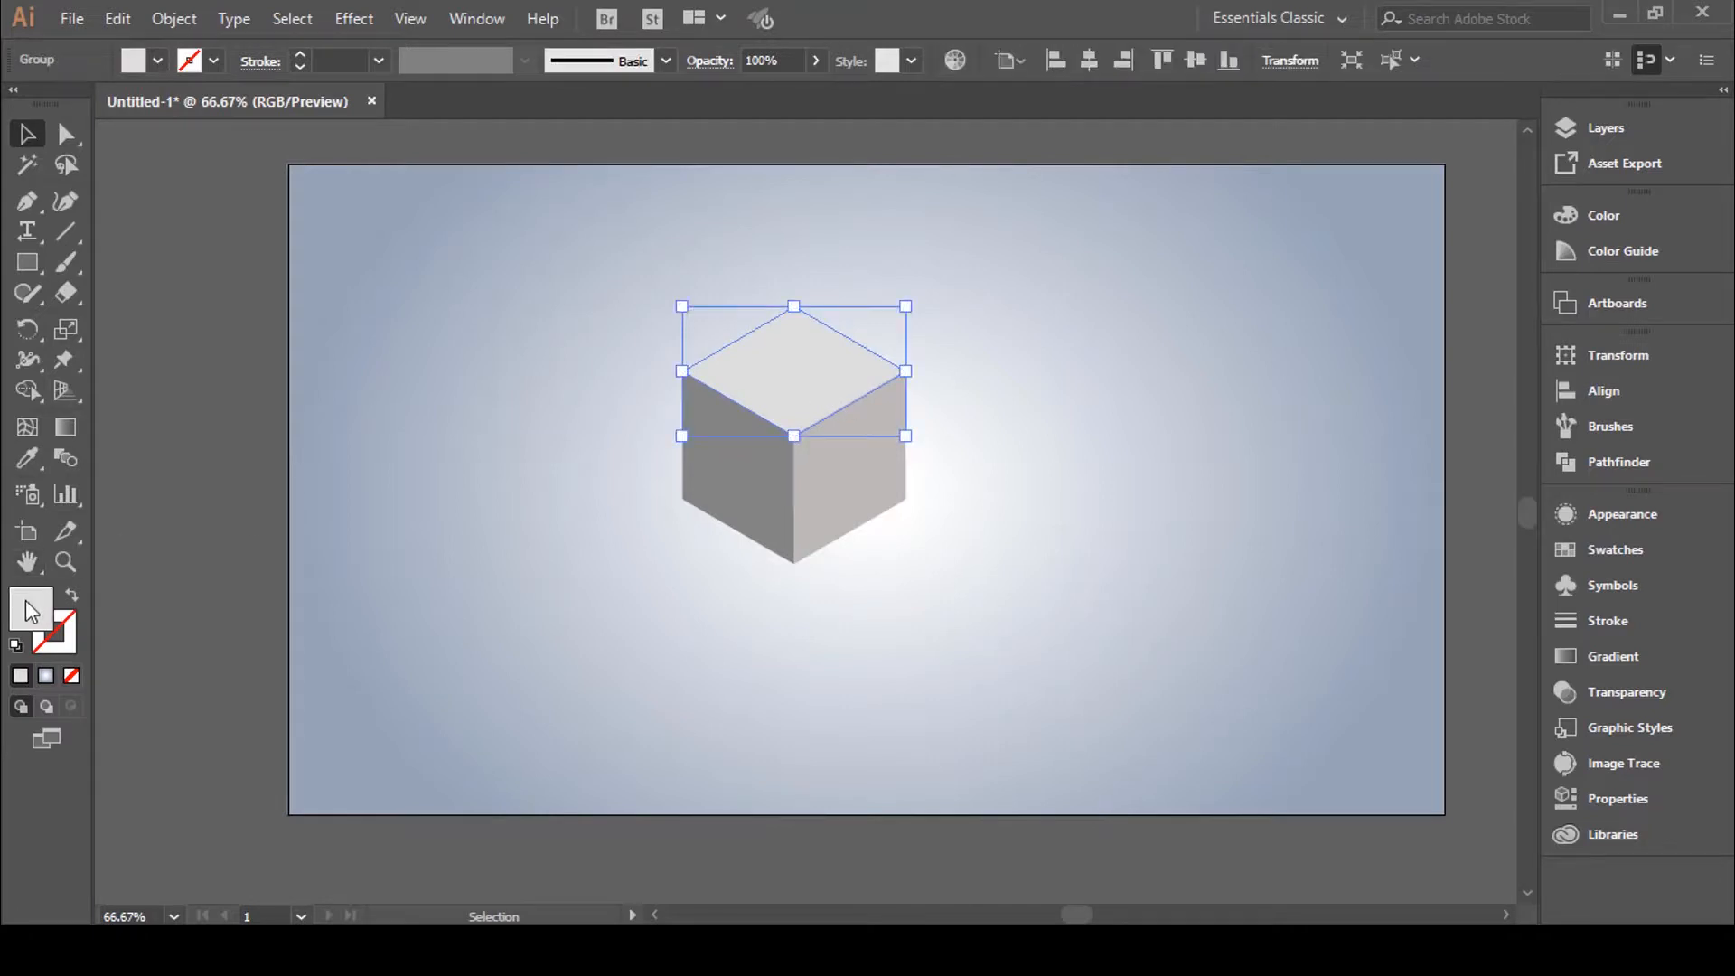
double_click(30, 606)
left_click_drag(71, 422, 67, 417)
left_click(644, 391)
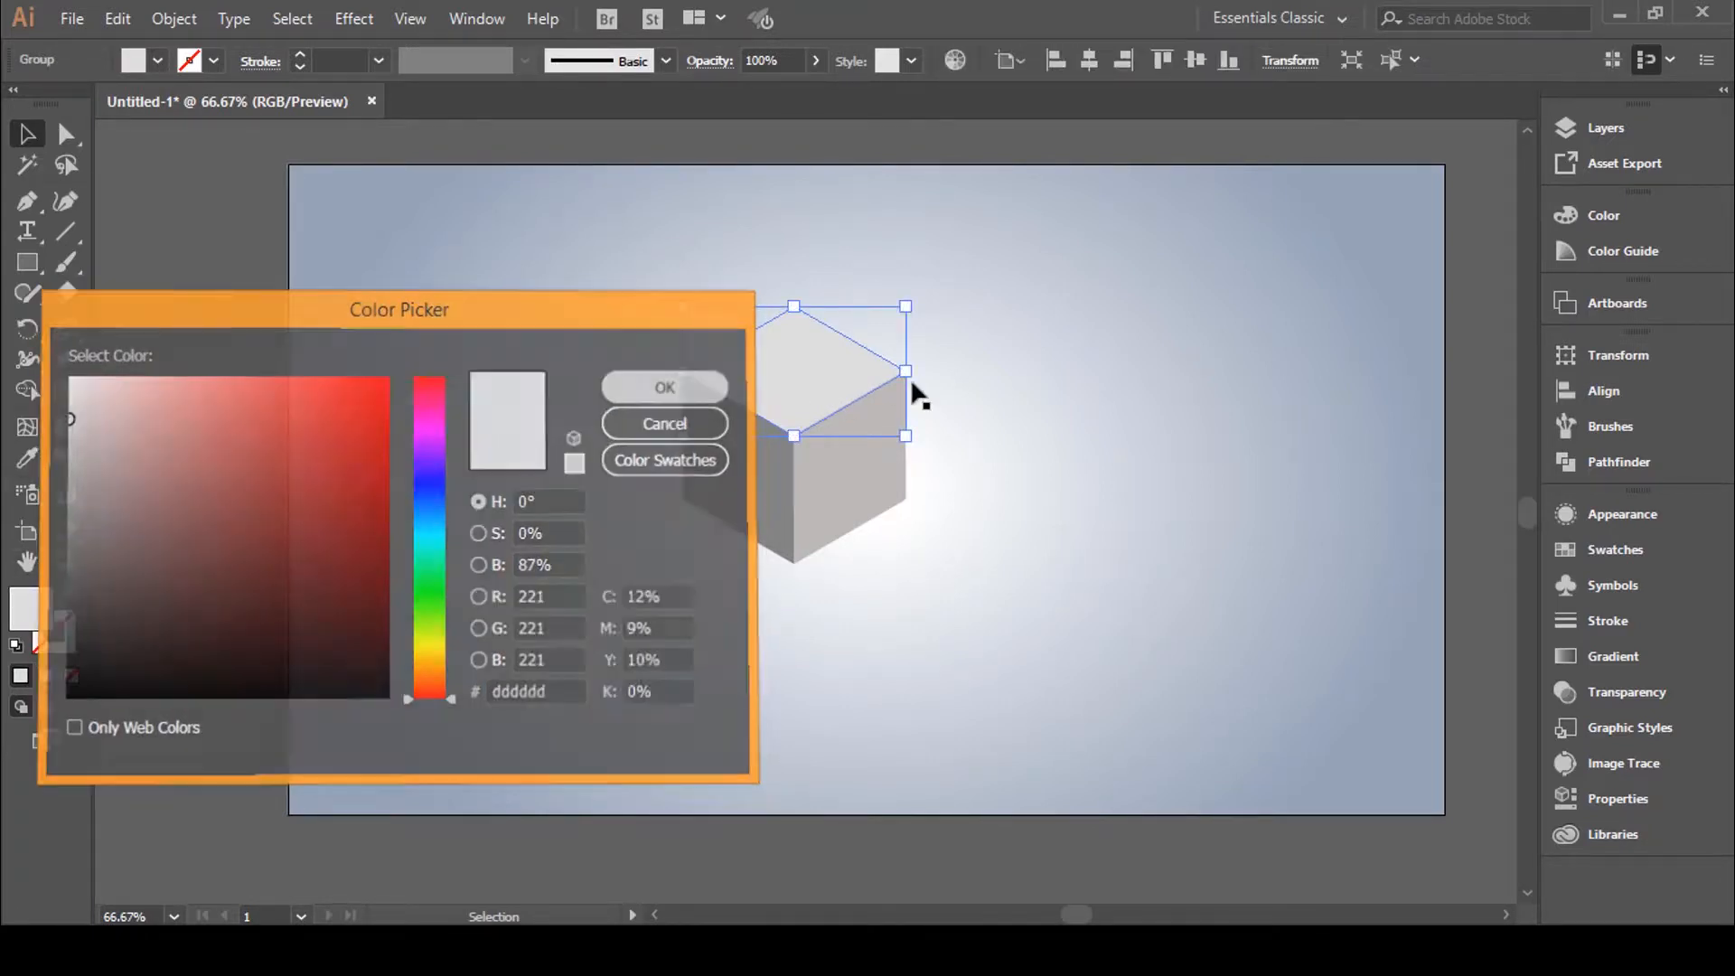
Group the cube's three faces and move the cube to the right so it overlaps the artboard's right edge
left_click_drag(1101, 288, 524, 653)
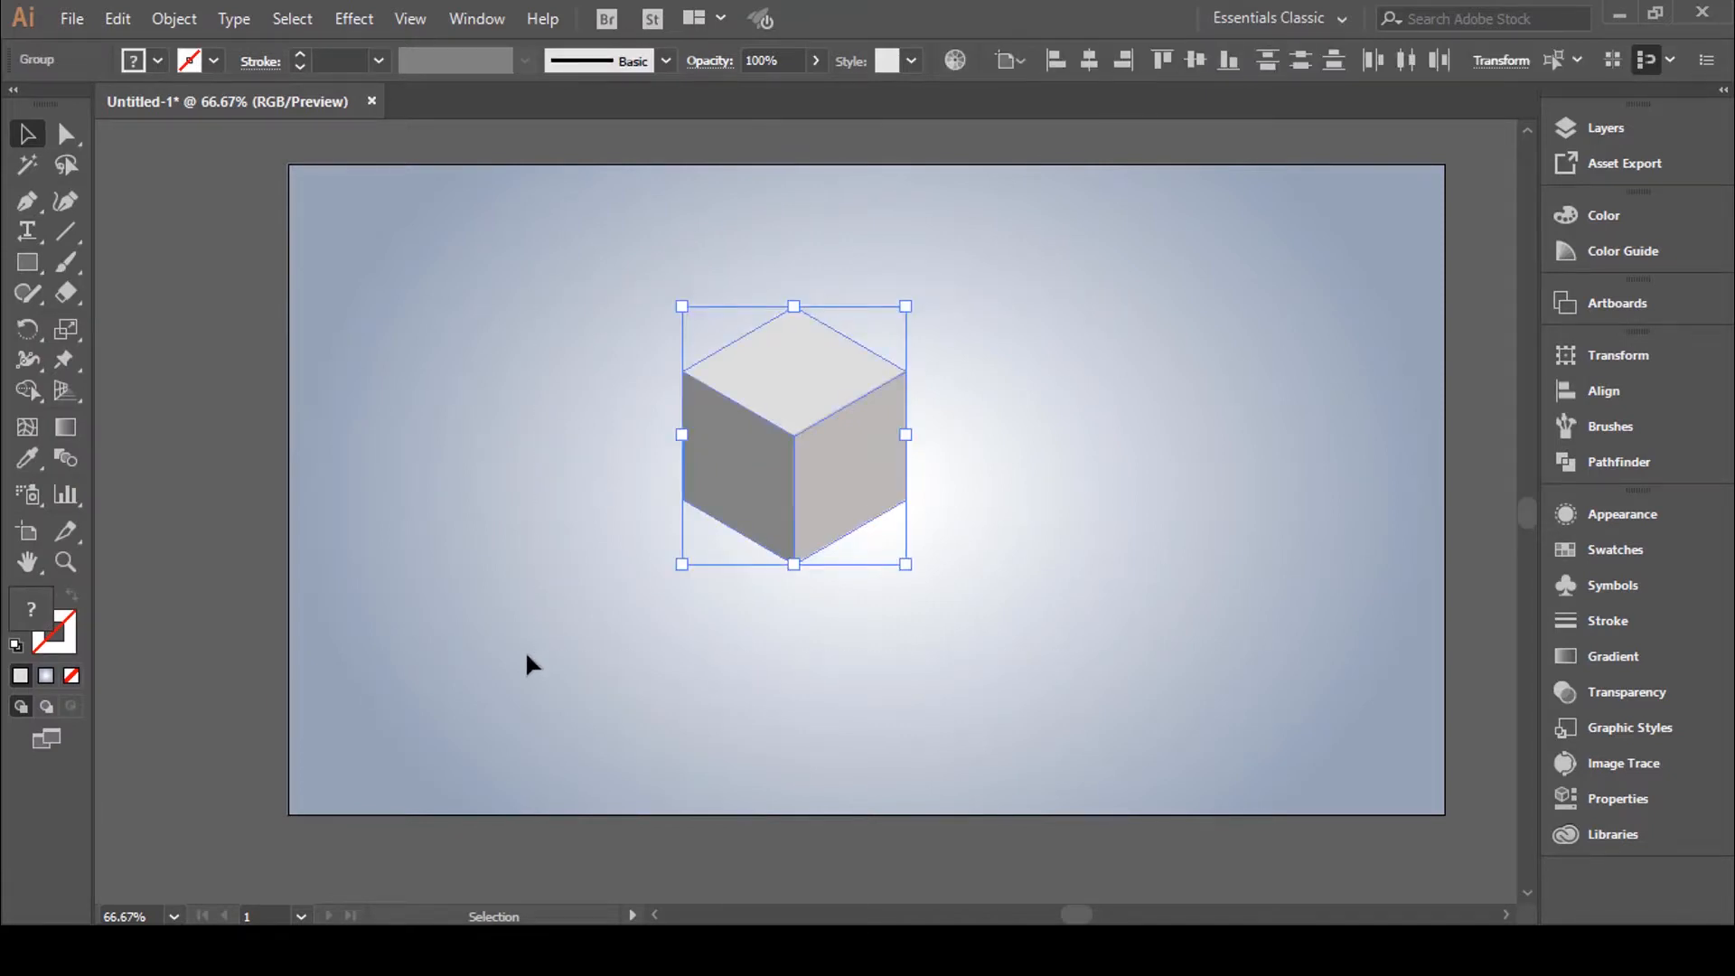
key("a")
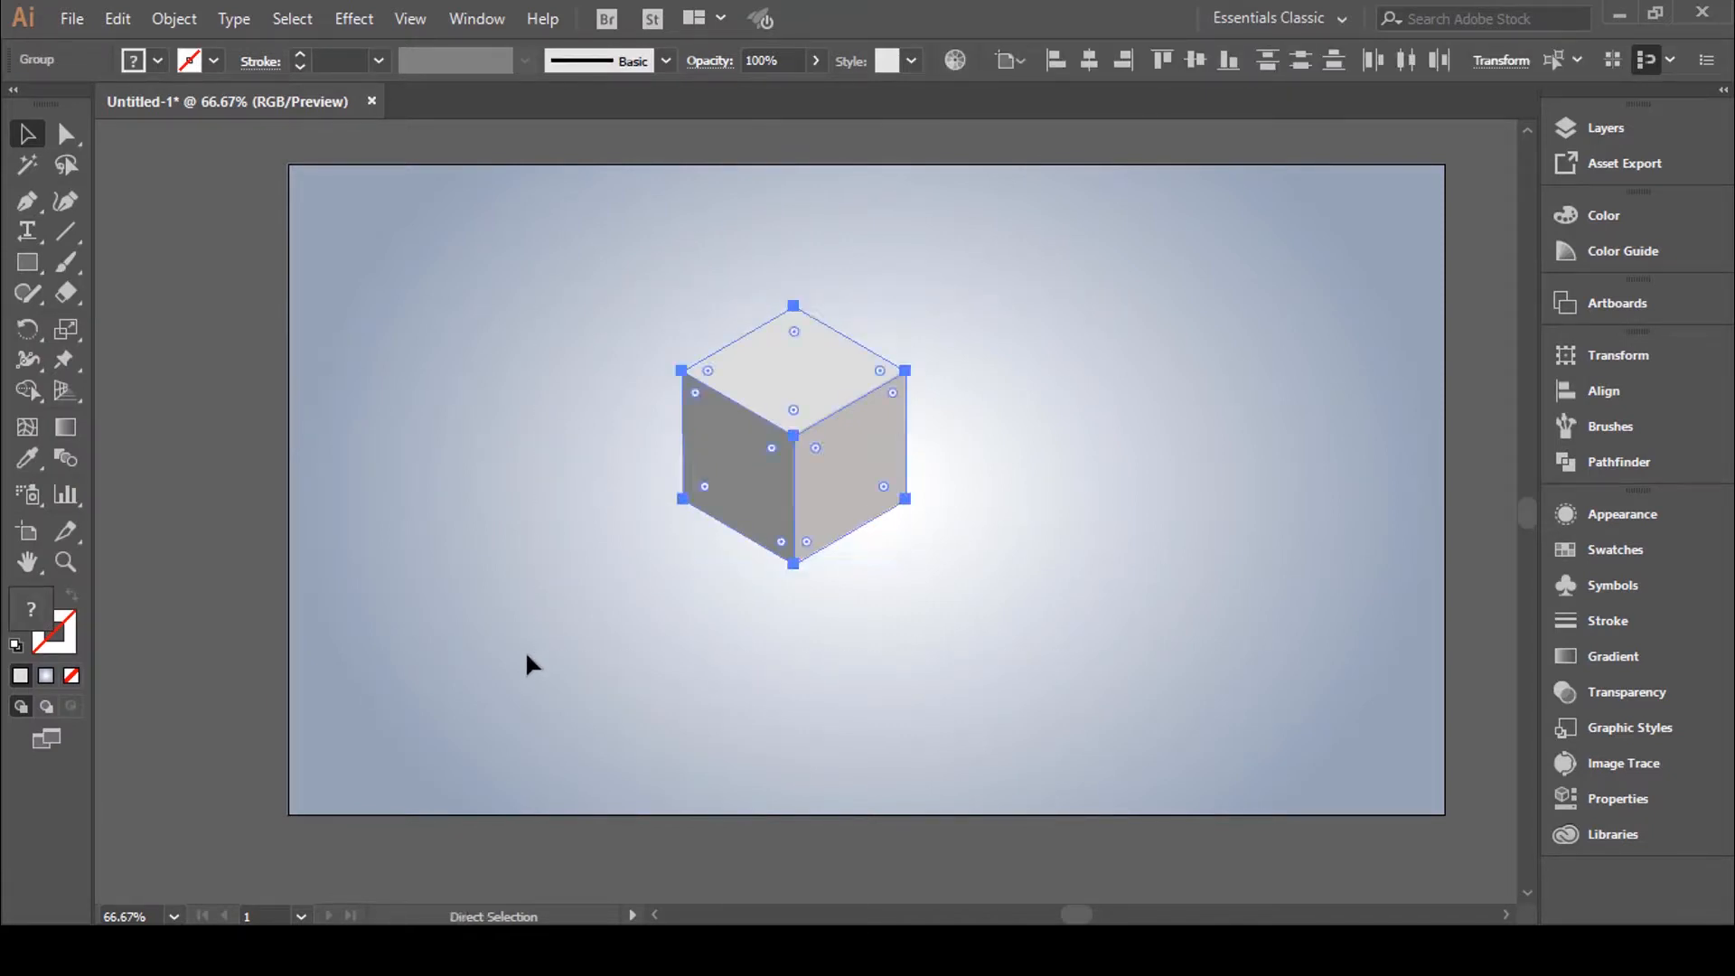
left_click(963, 450)
left_click_drag(885, 449, 1441, 403)
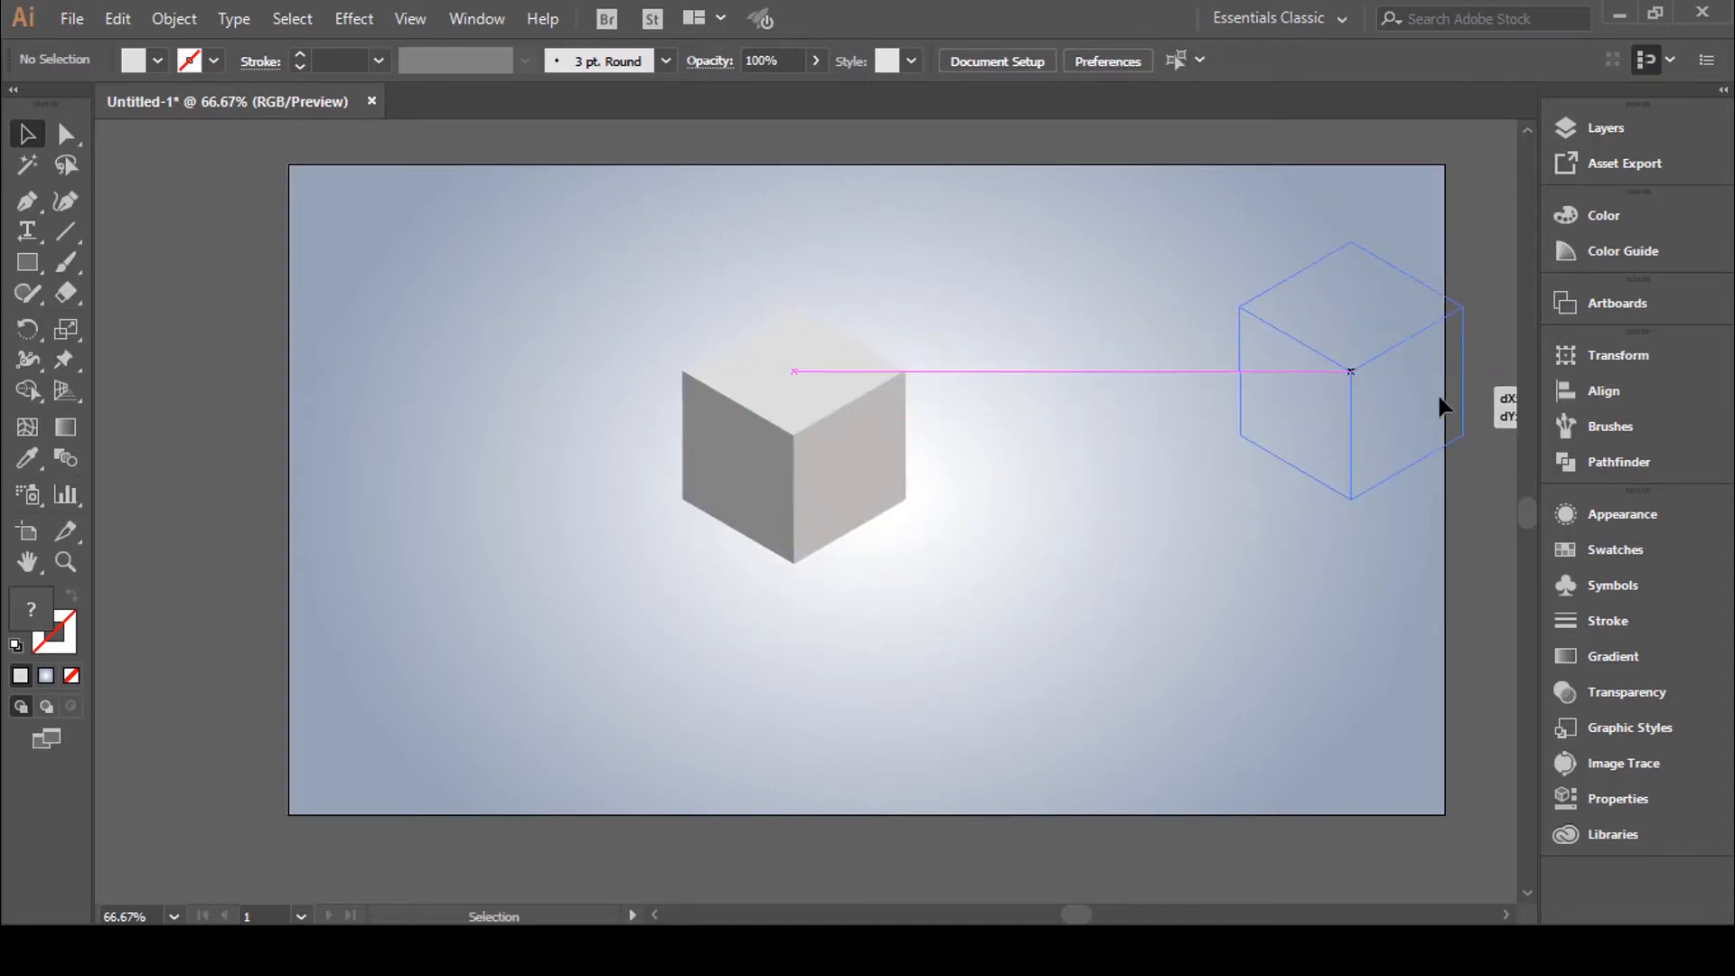
left_click(1147, 353)
Draw a large triangle near the artboard's centre with the Star tool, using no fill and a black 1 pt stroke
left_click(41, 265)
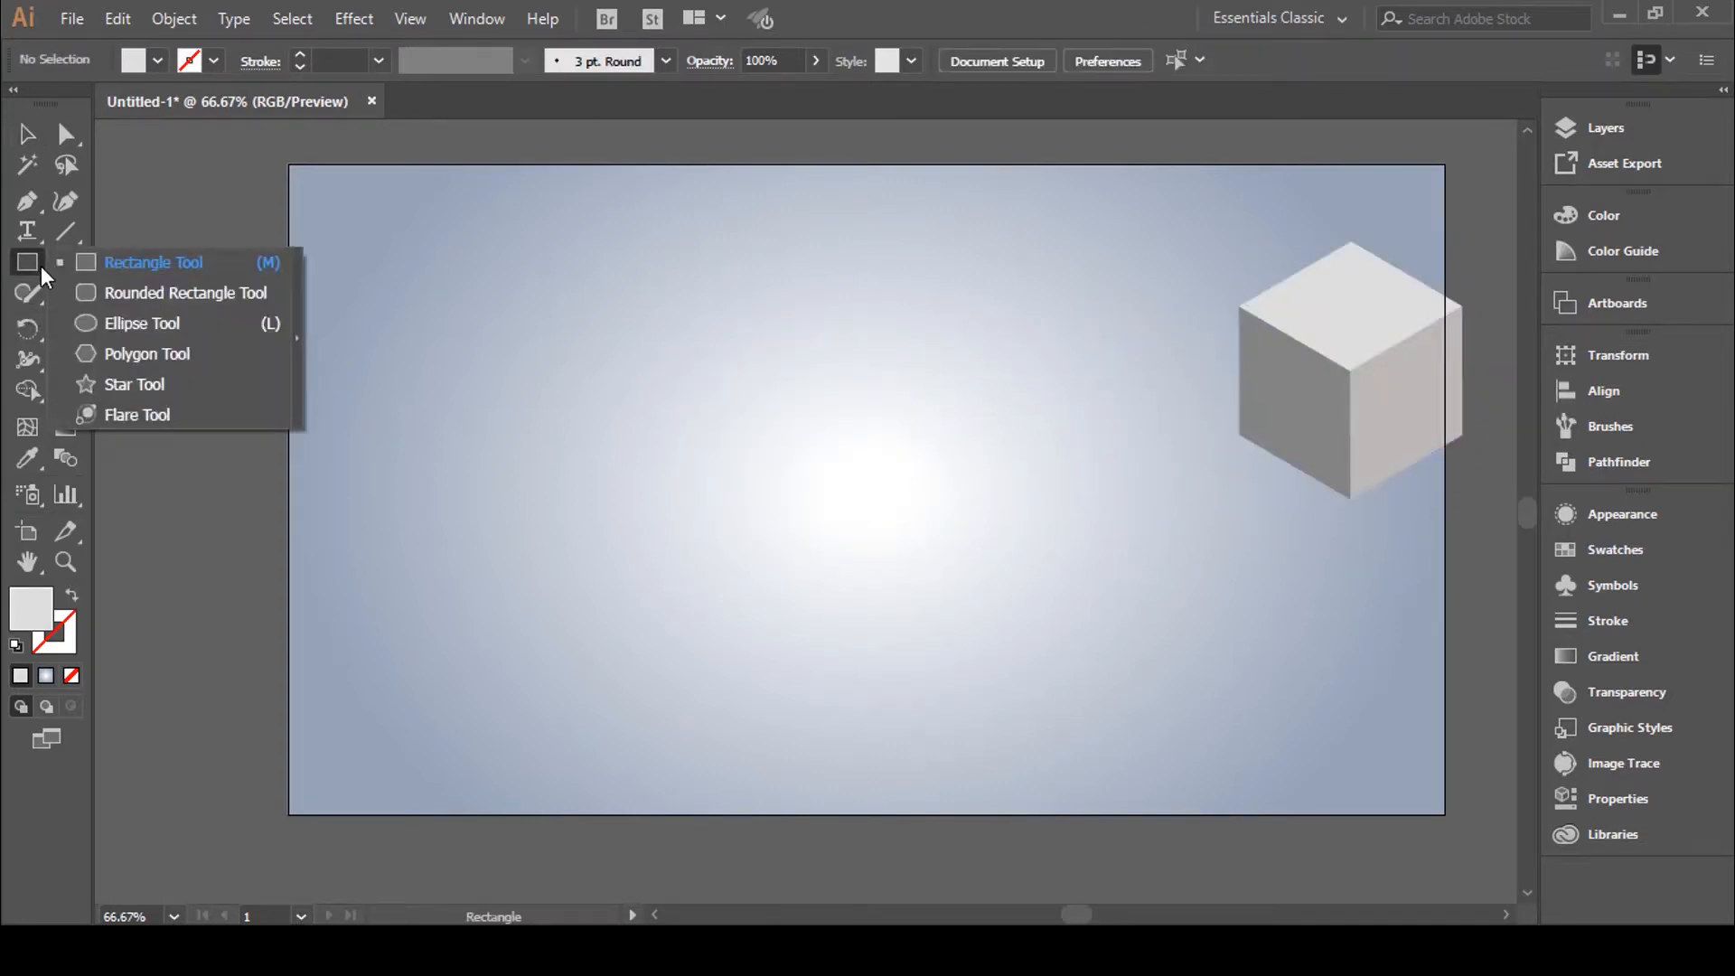
left_click(125, 384)
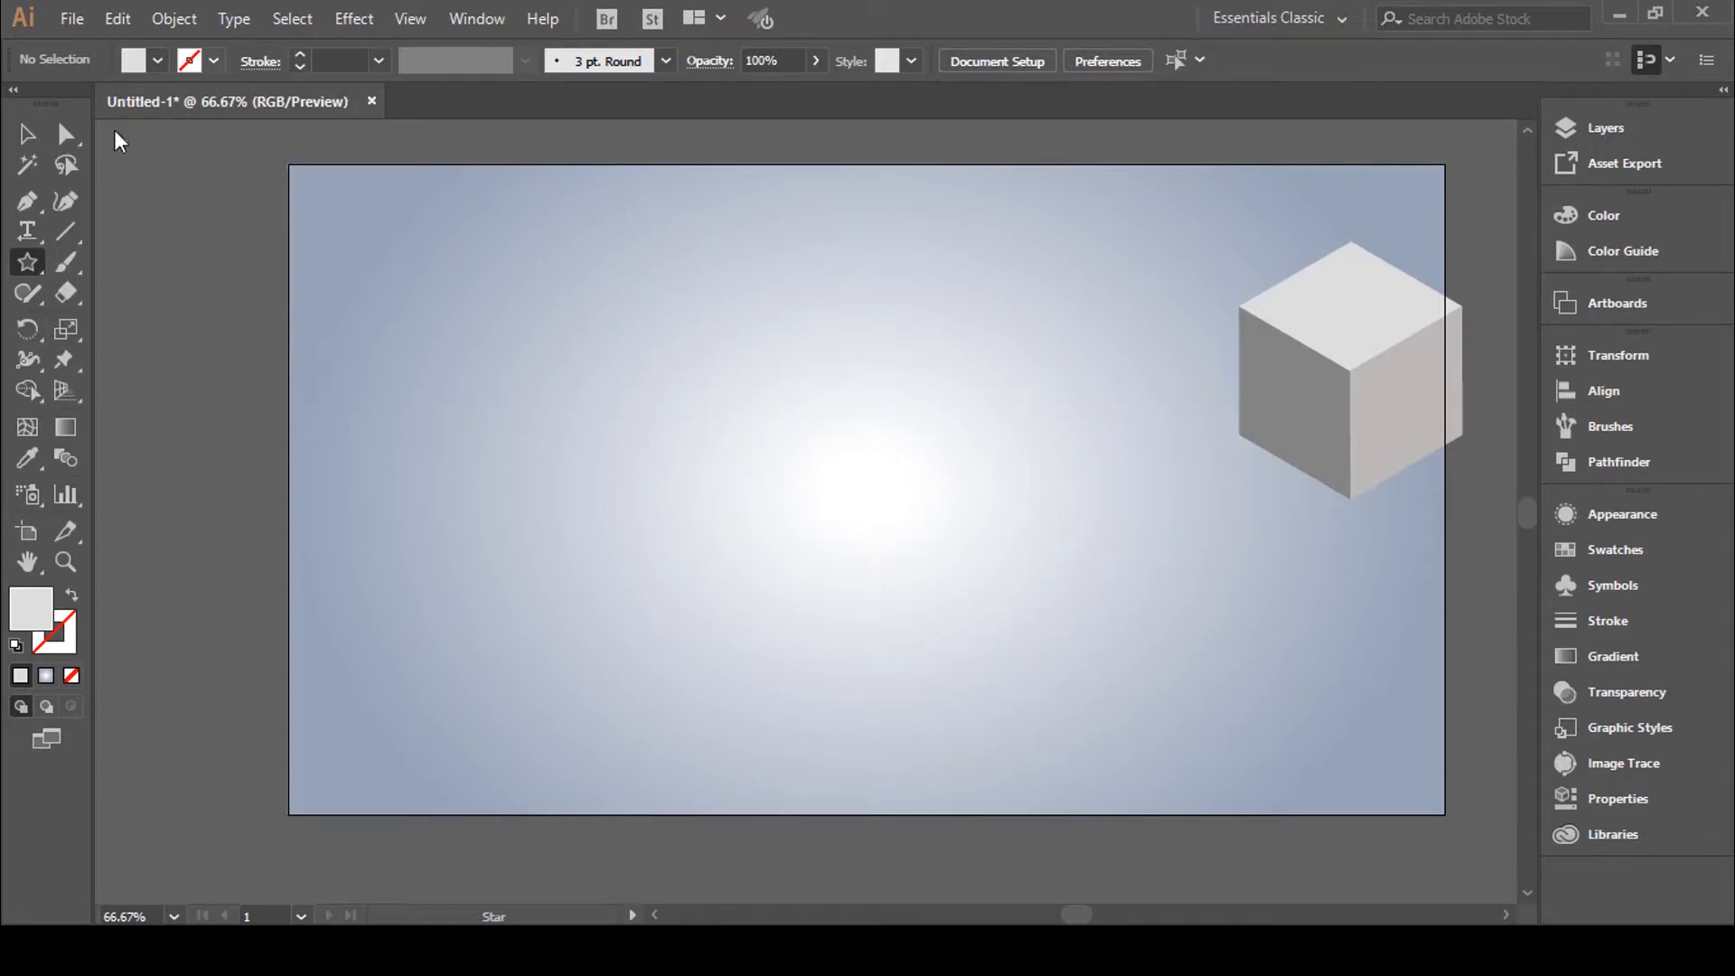
left_click(72, 595)
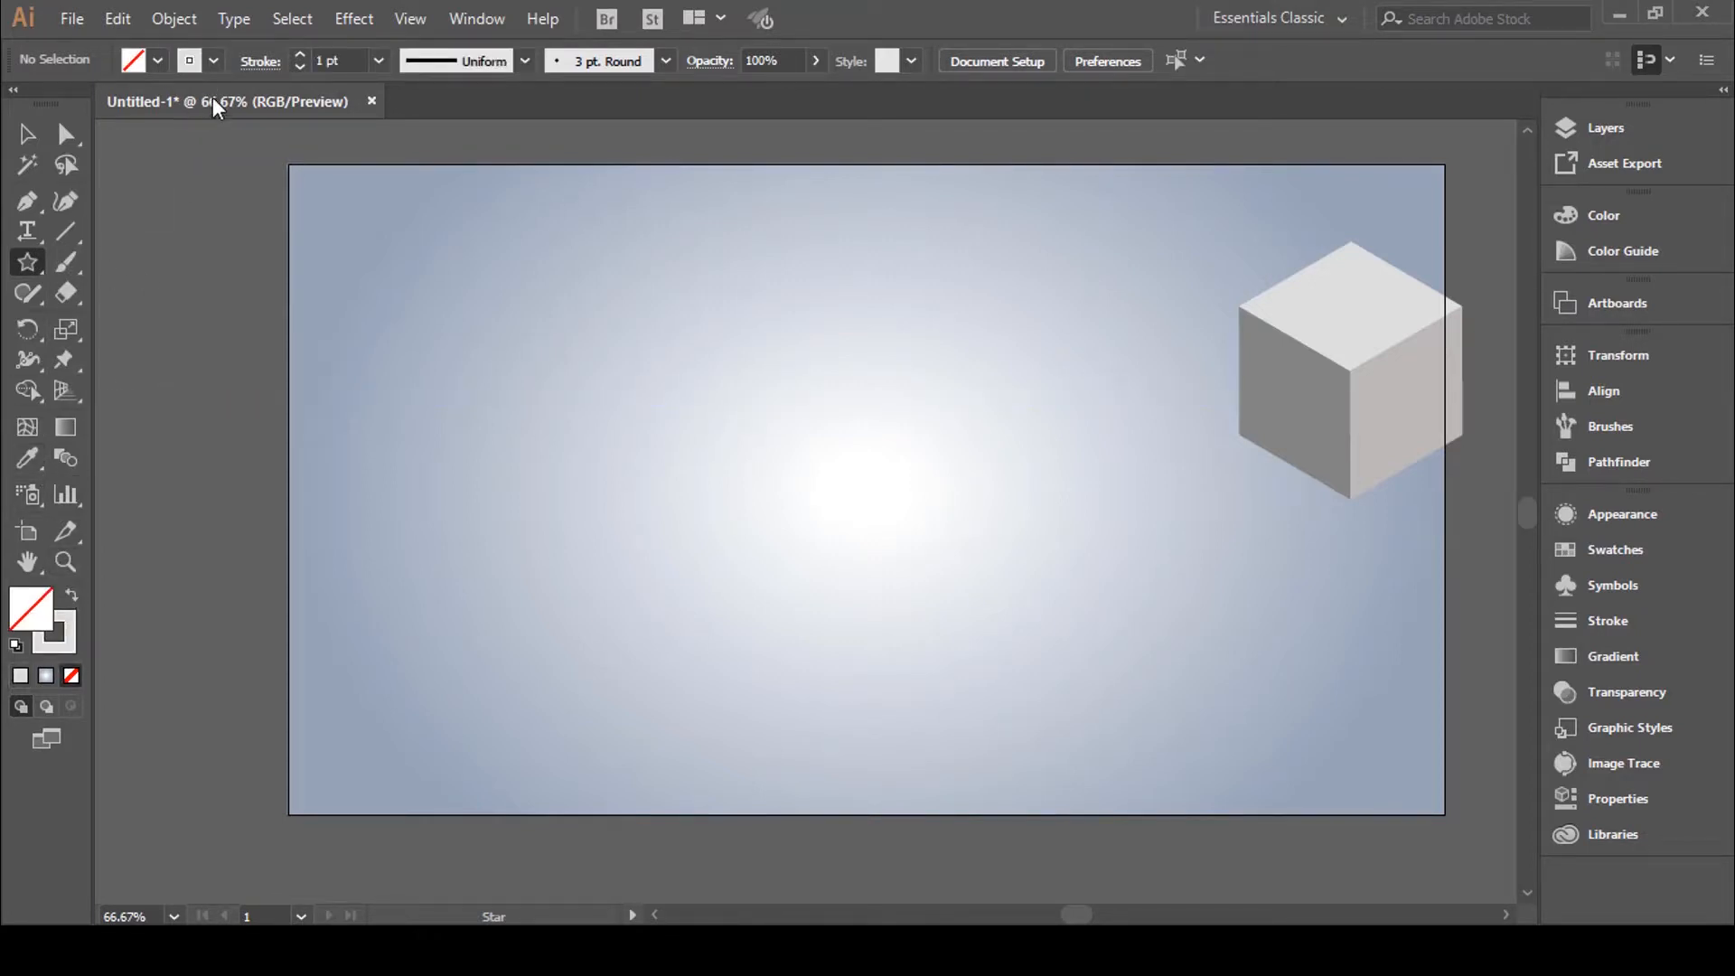
left_click(213, 61)
left_click(72, 103)
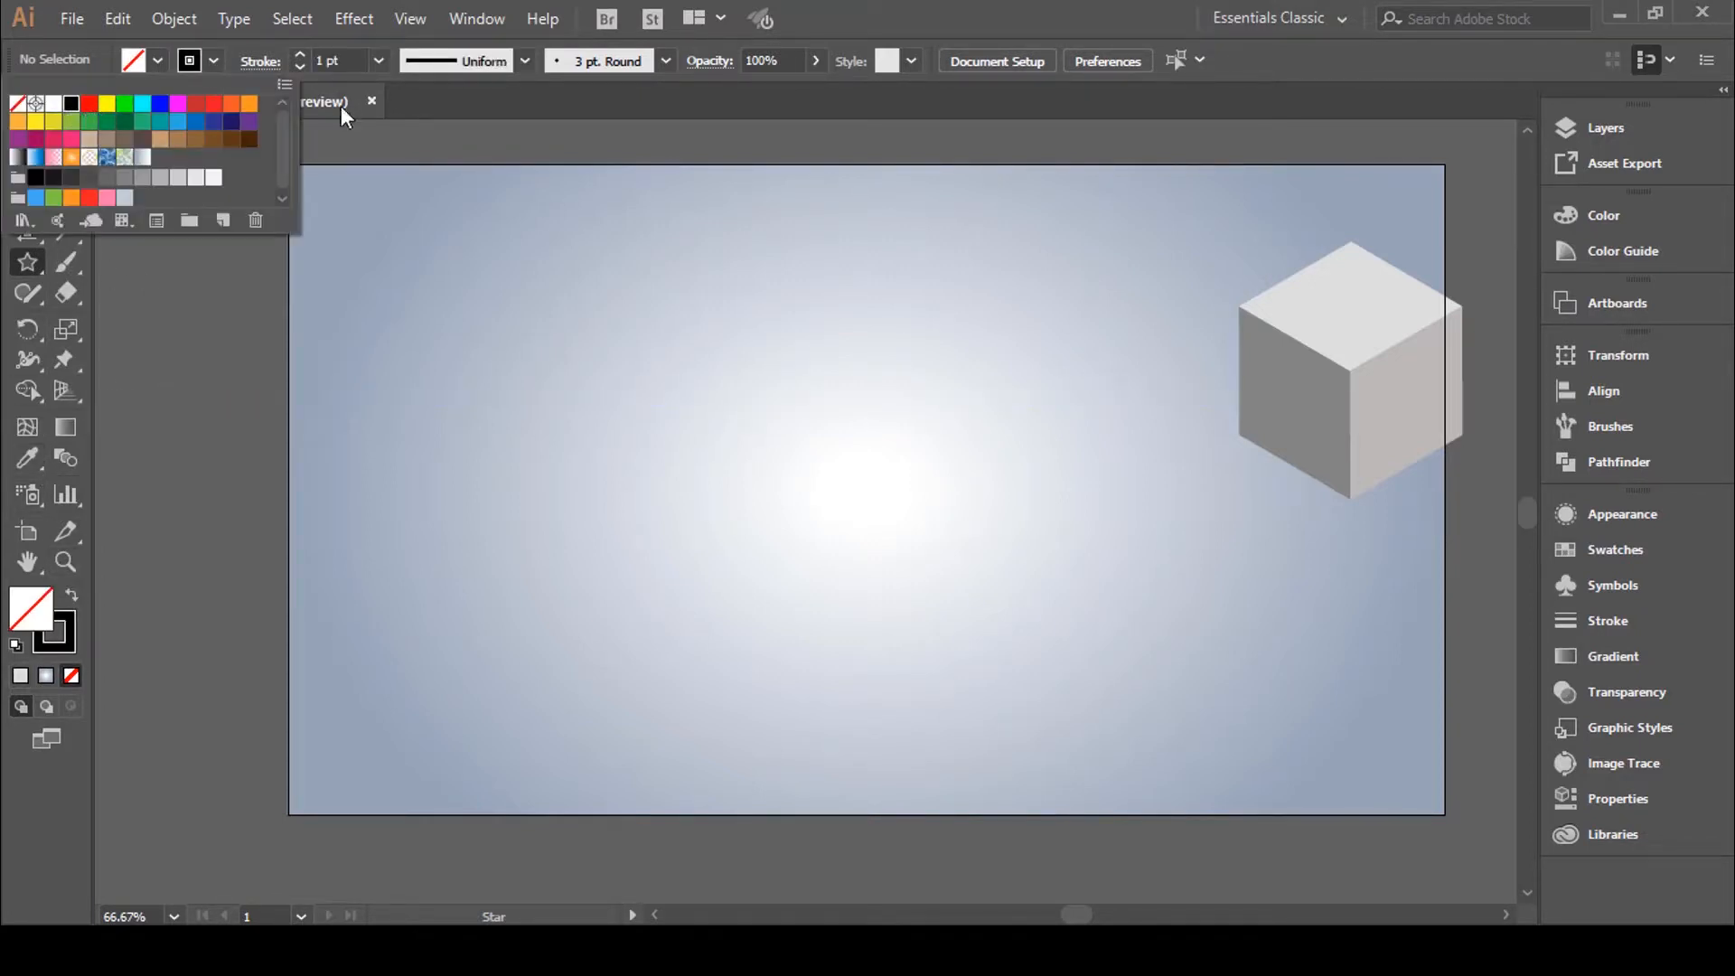
left_click(1092, 44)
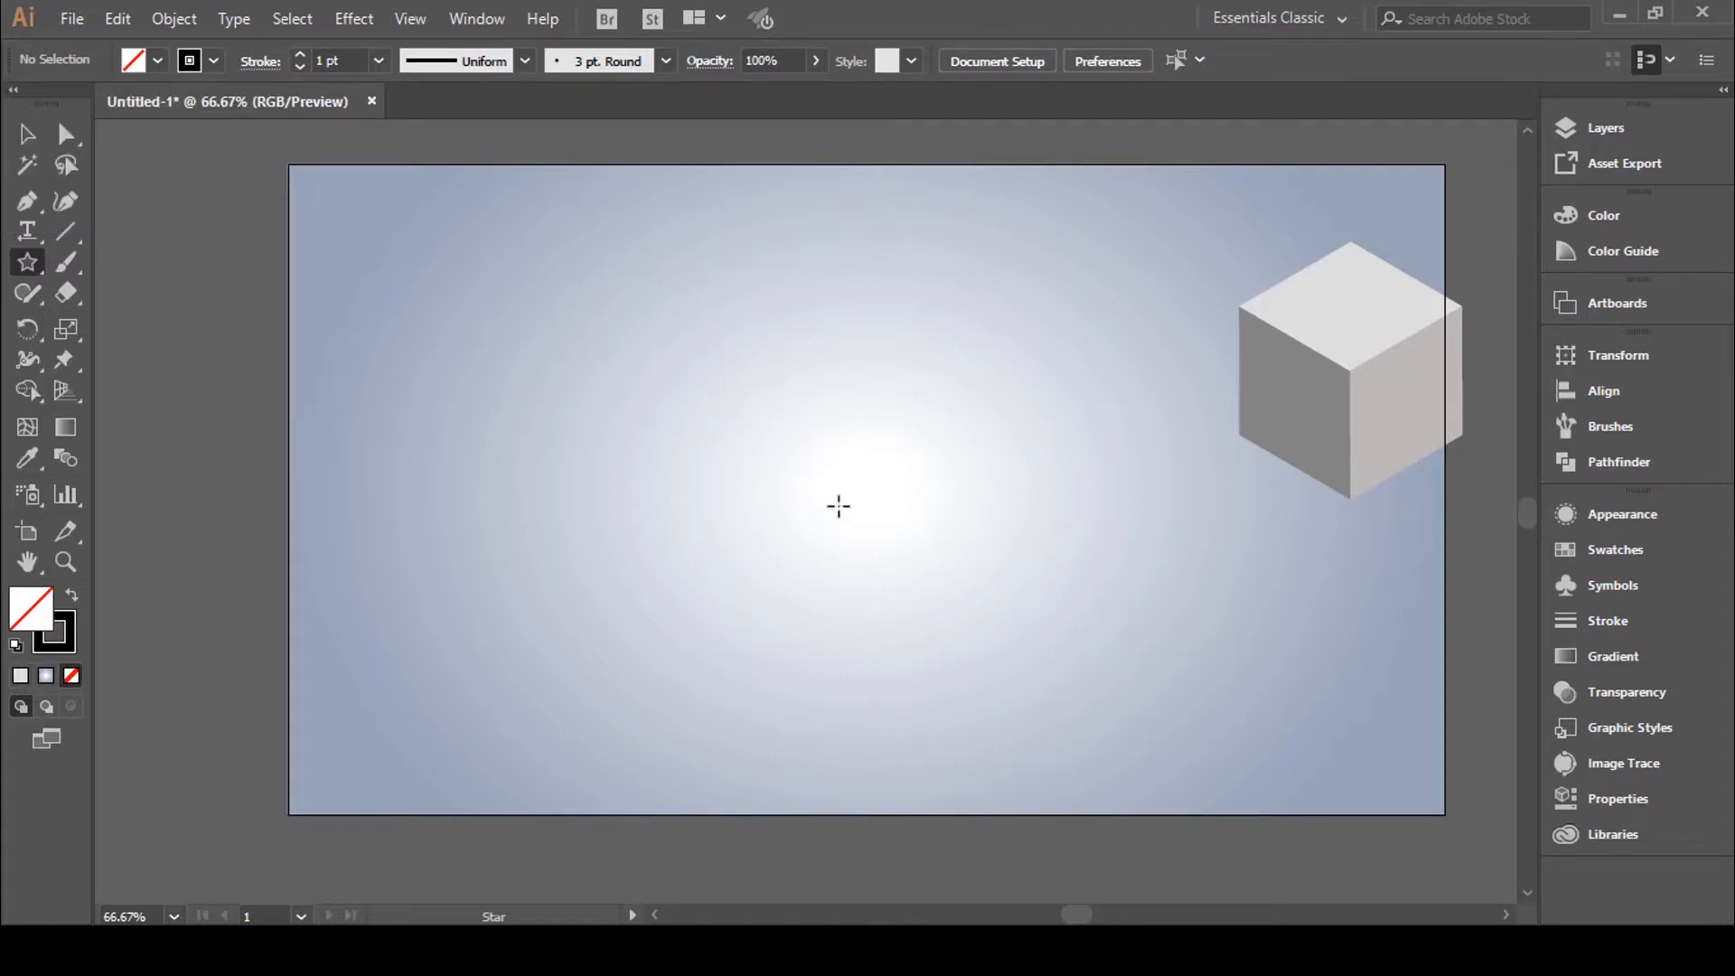
left_click_drag(848, 488, 1032, 262)
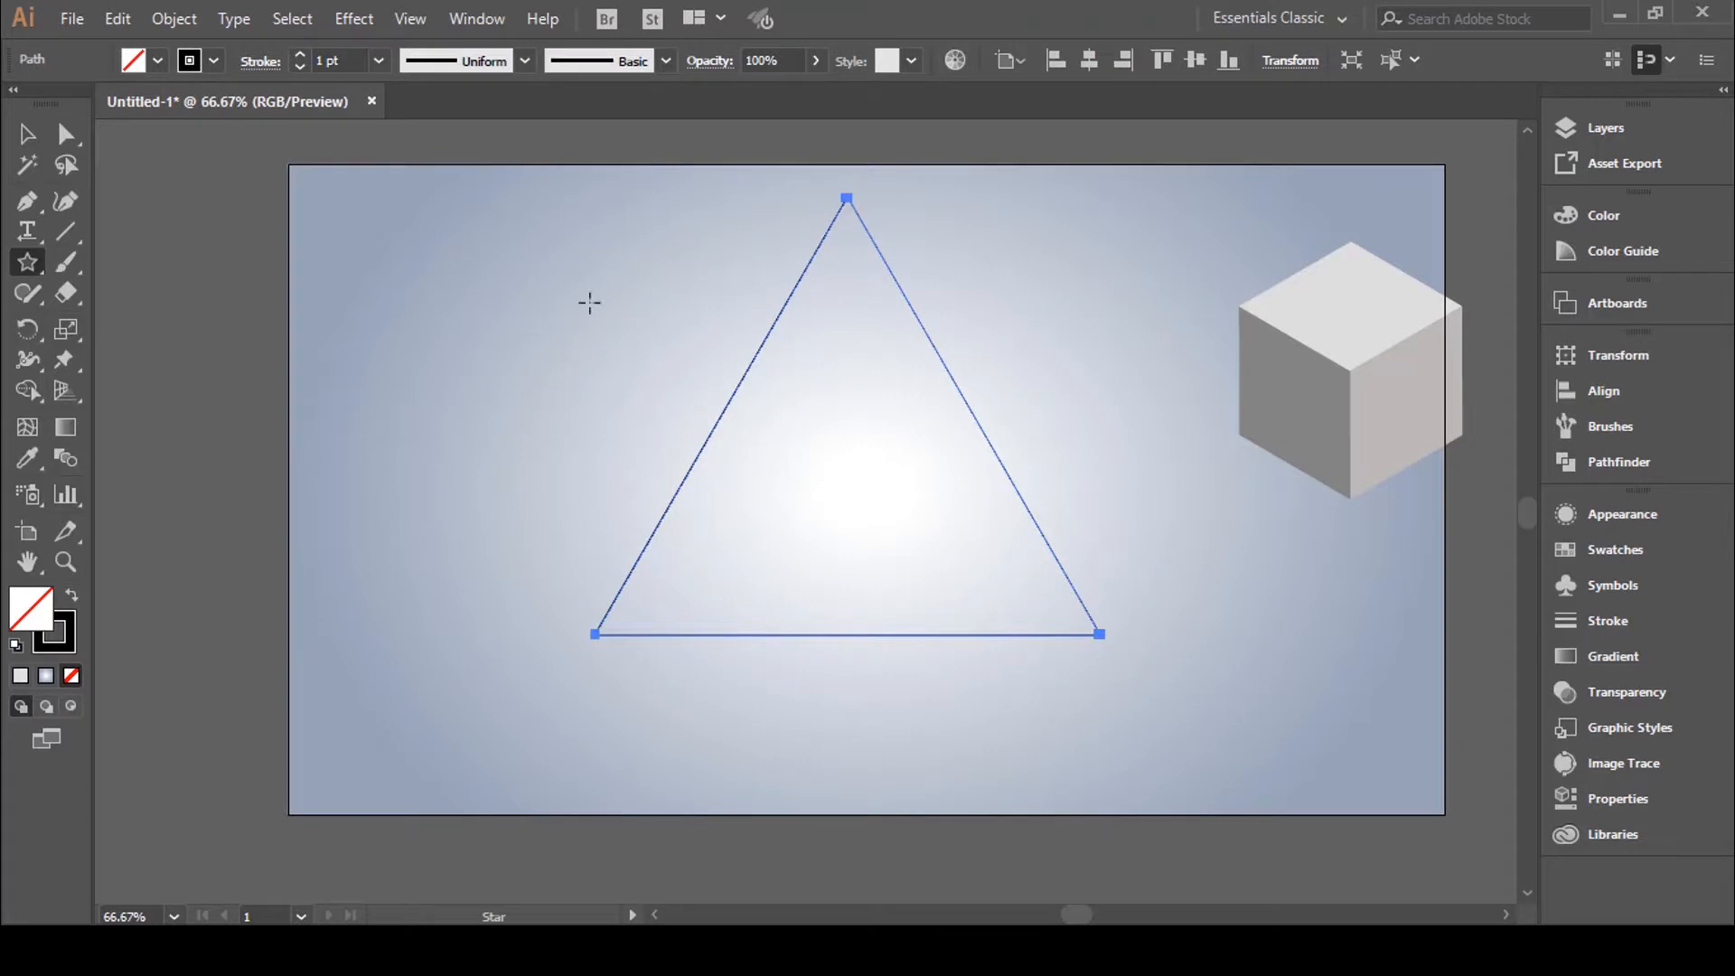
key("v")
left_click(1025, 309)
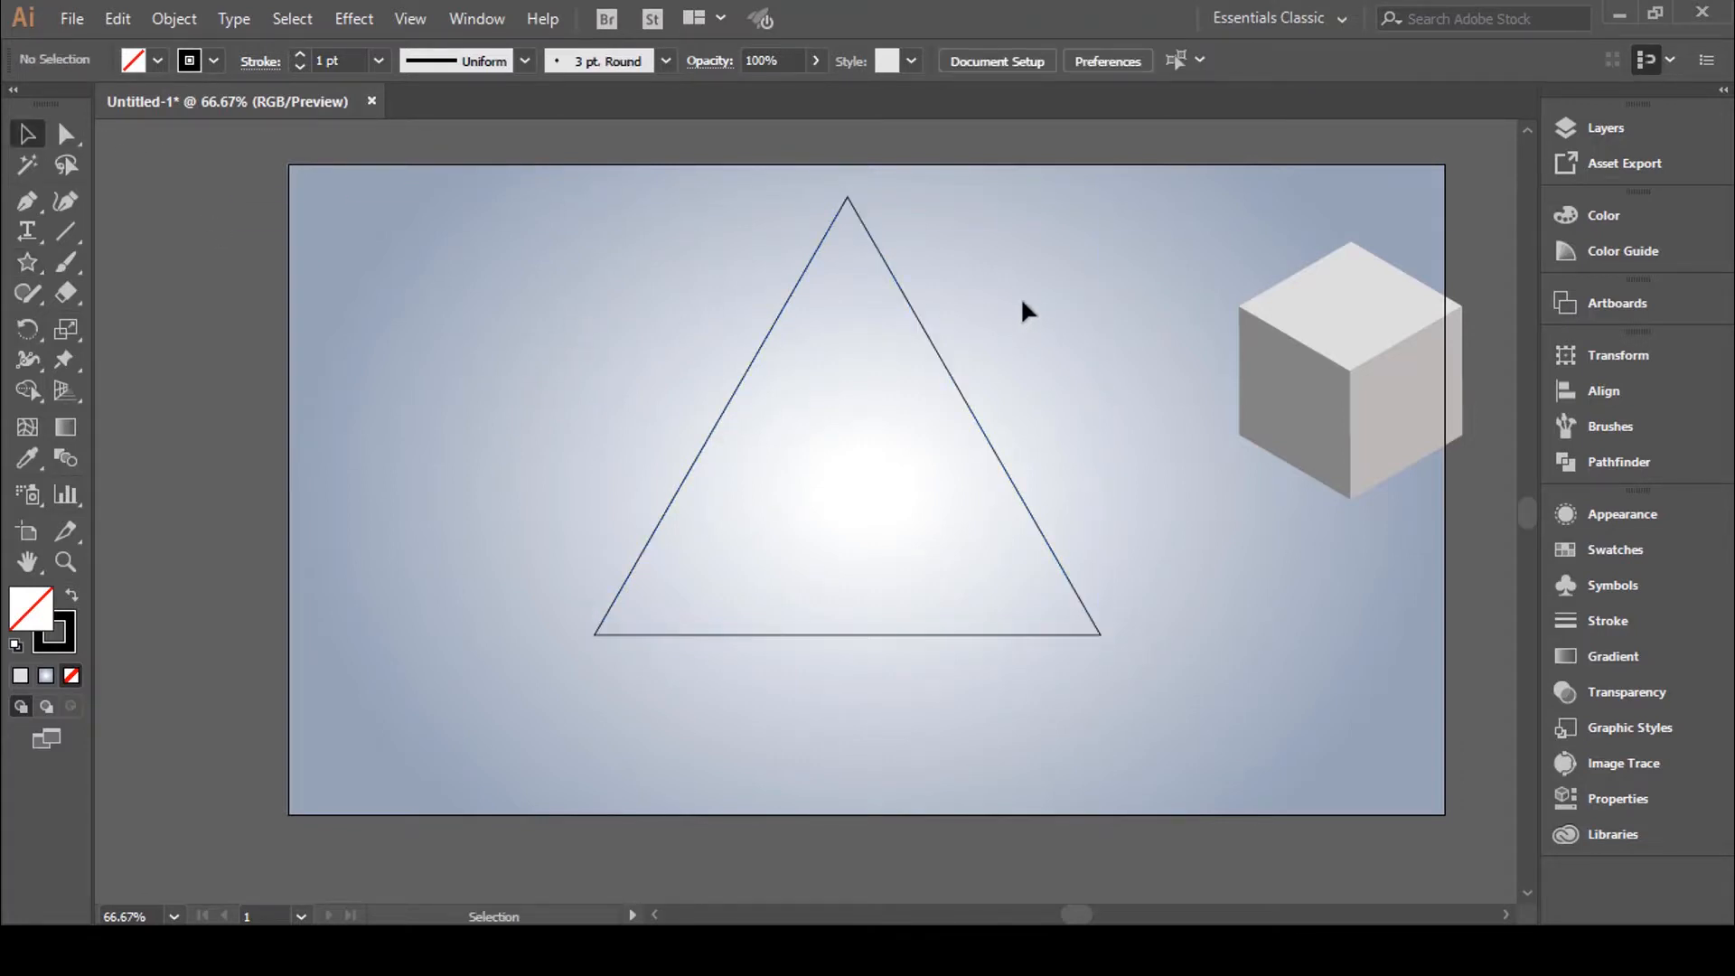
Rotate the triangle 180° so it points downward and centre it horizontally and vertically on the artboard
left_click(935, 349)
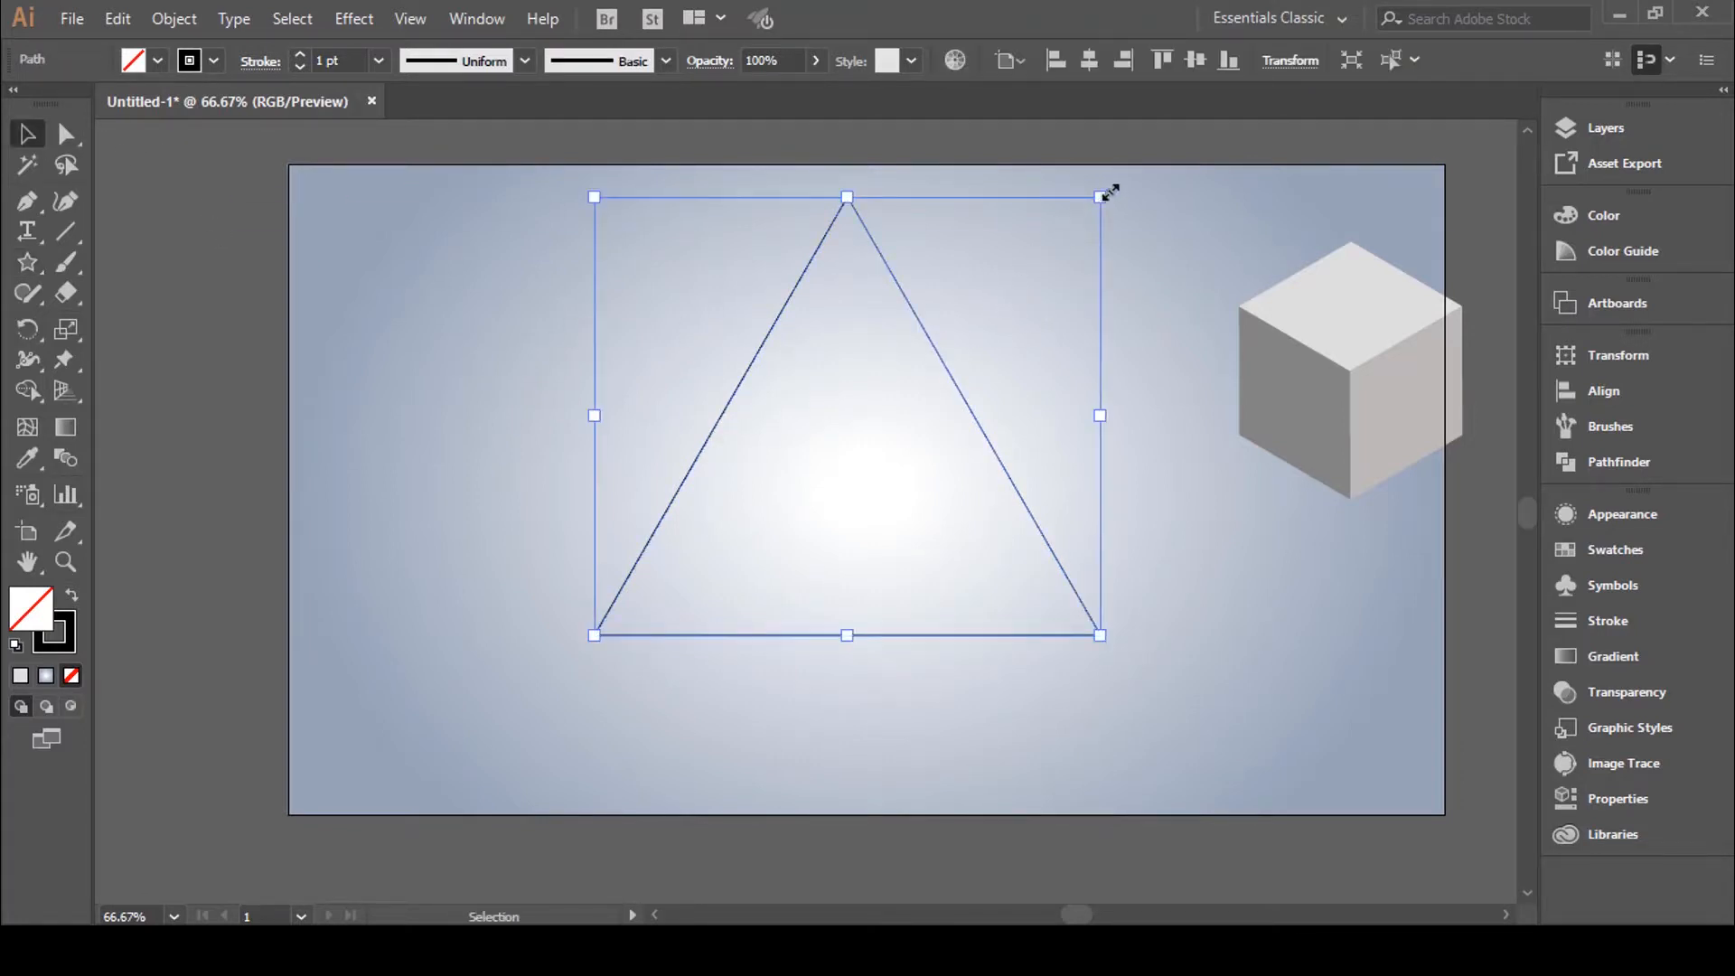
left_click_drag(1116, 185, 453, 686)
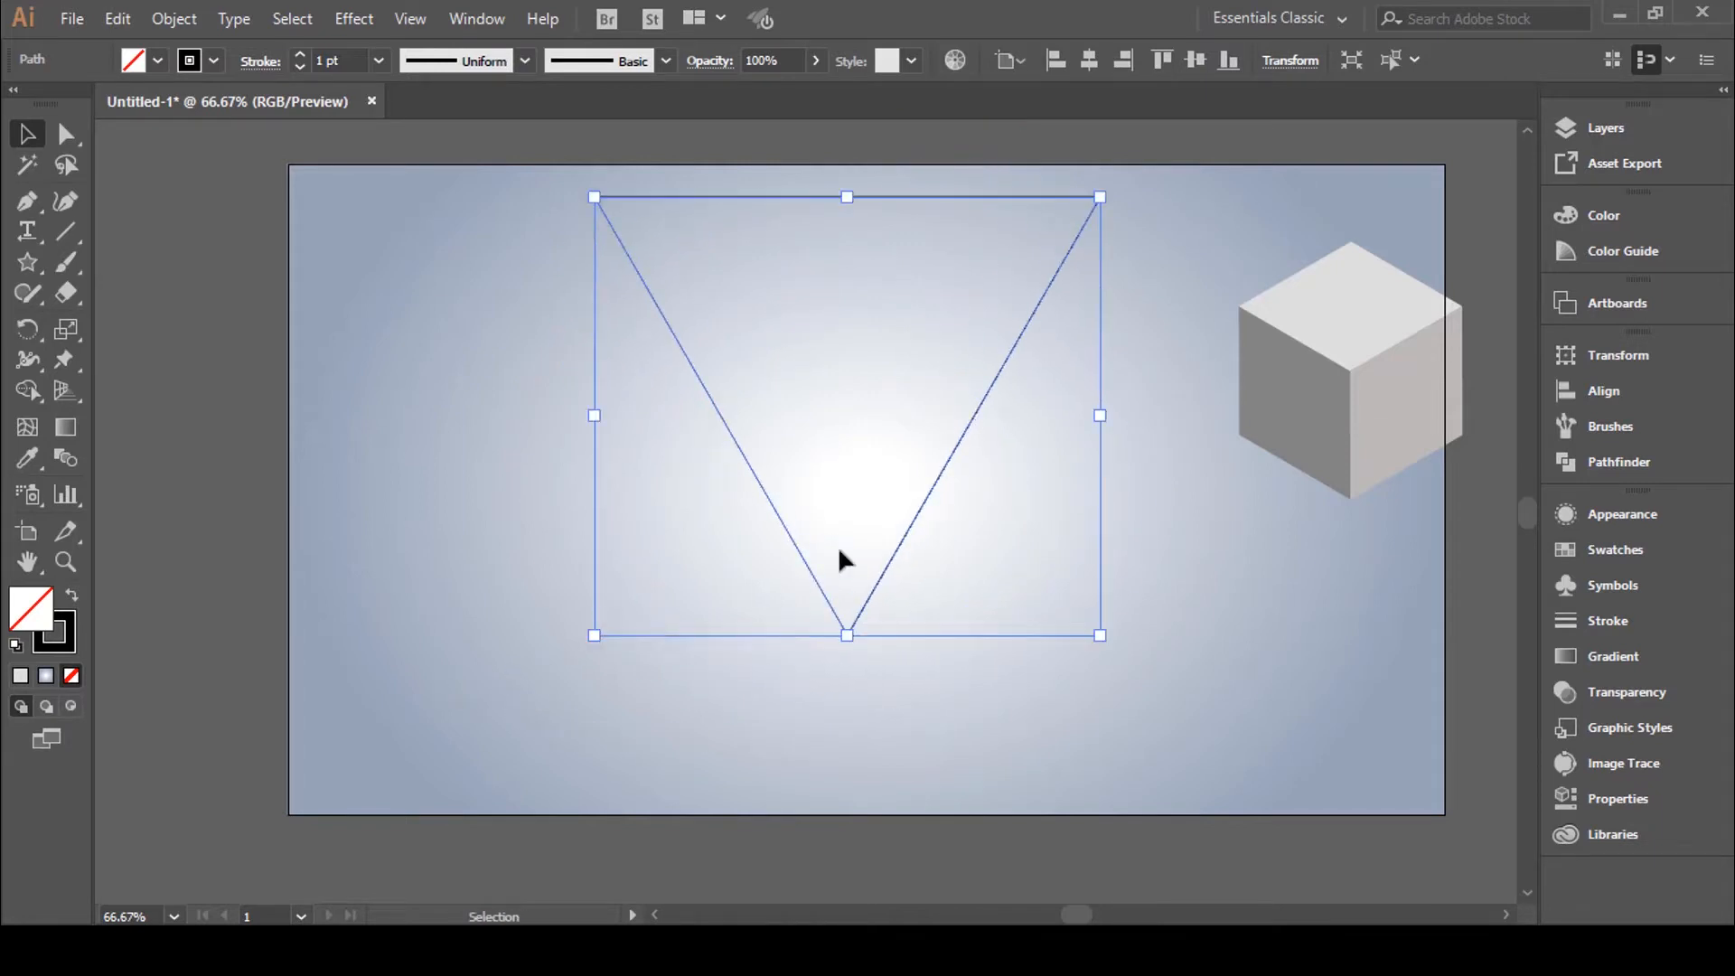
left_click(1082, 58)
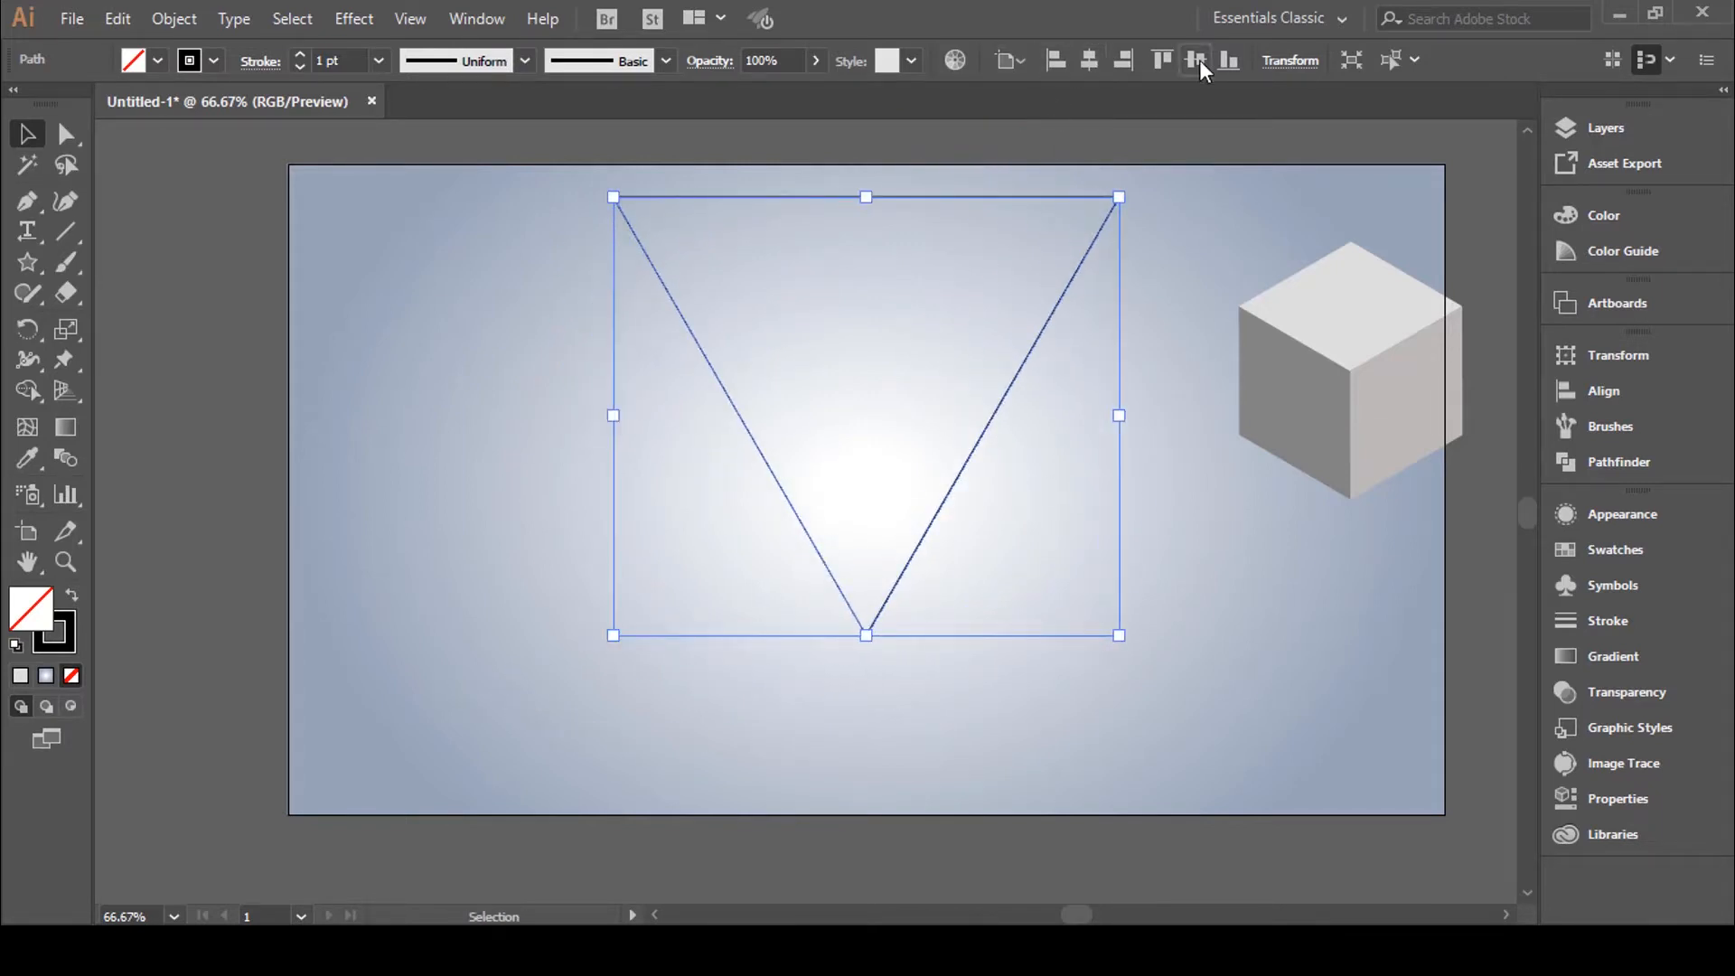
left_click(1197, 58)
left_click(1186, 179)
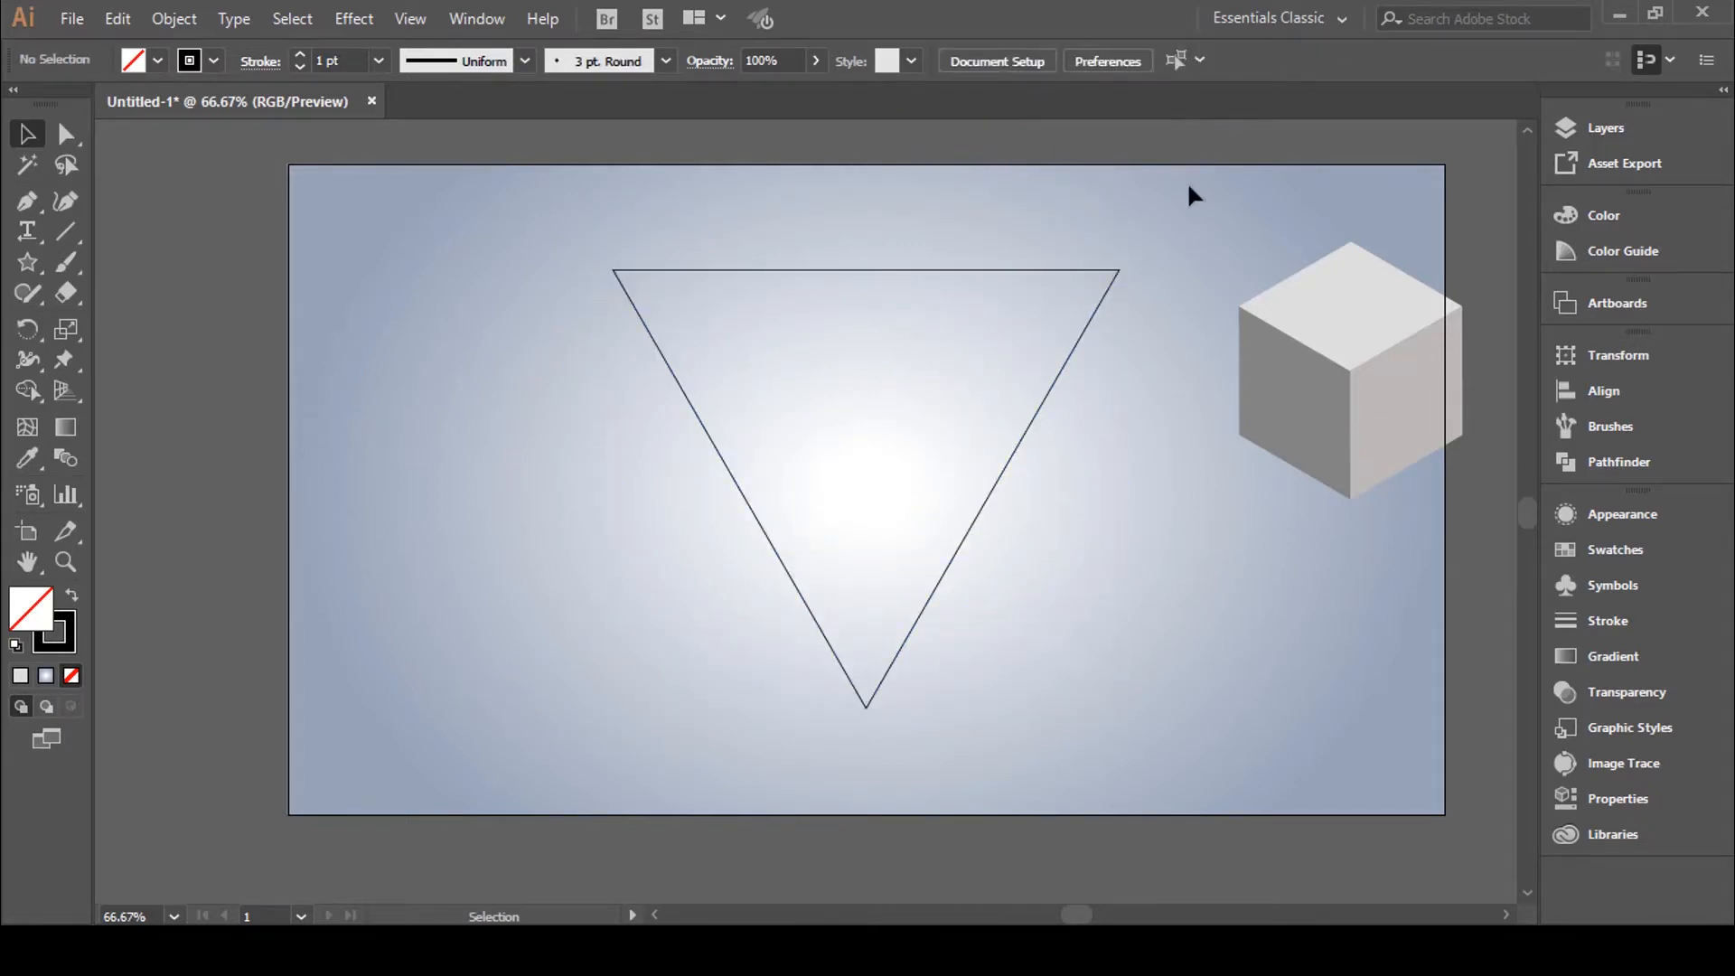
Scale the triangle down proportionally about its centre to roughly two thirds of its size
left_click(1049, 271)
mouse_move(1120, 272)
left_mouse_down()
mouse_move(1024, 357)
mouse_move(1040, 339)
left_mouse_up()
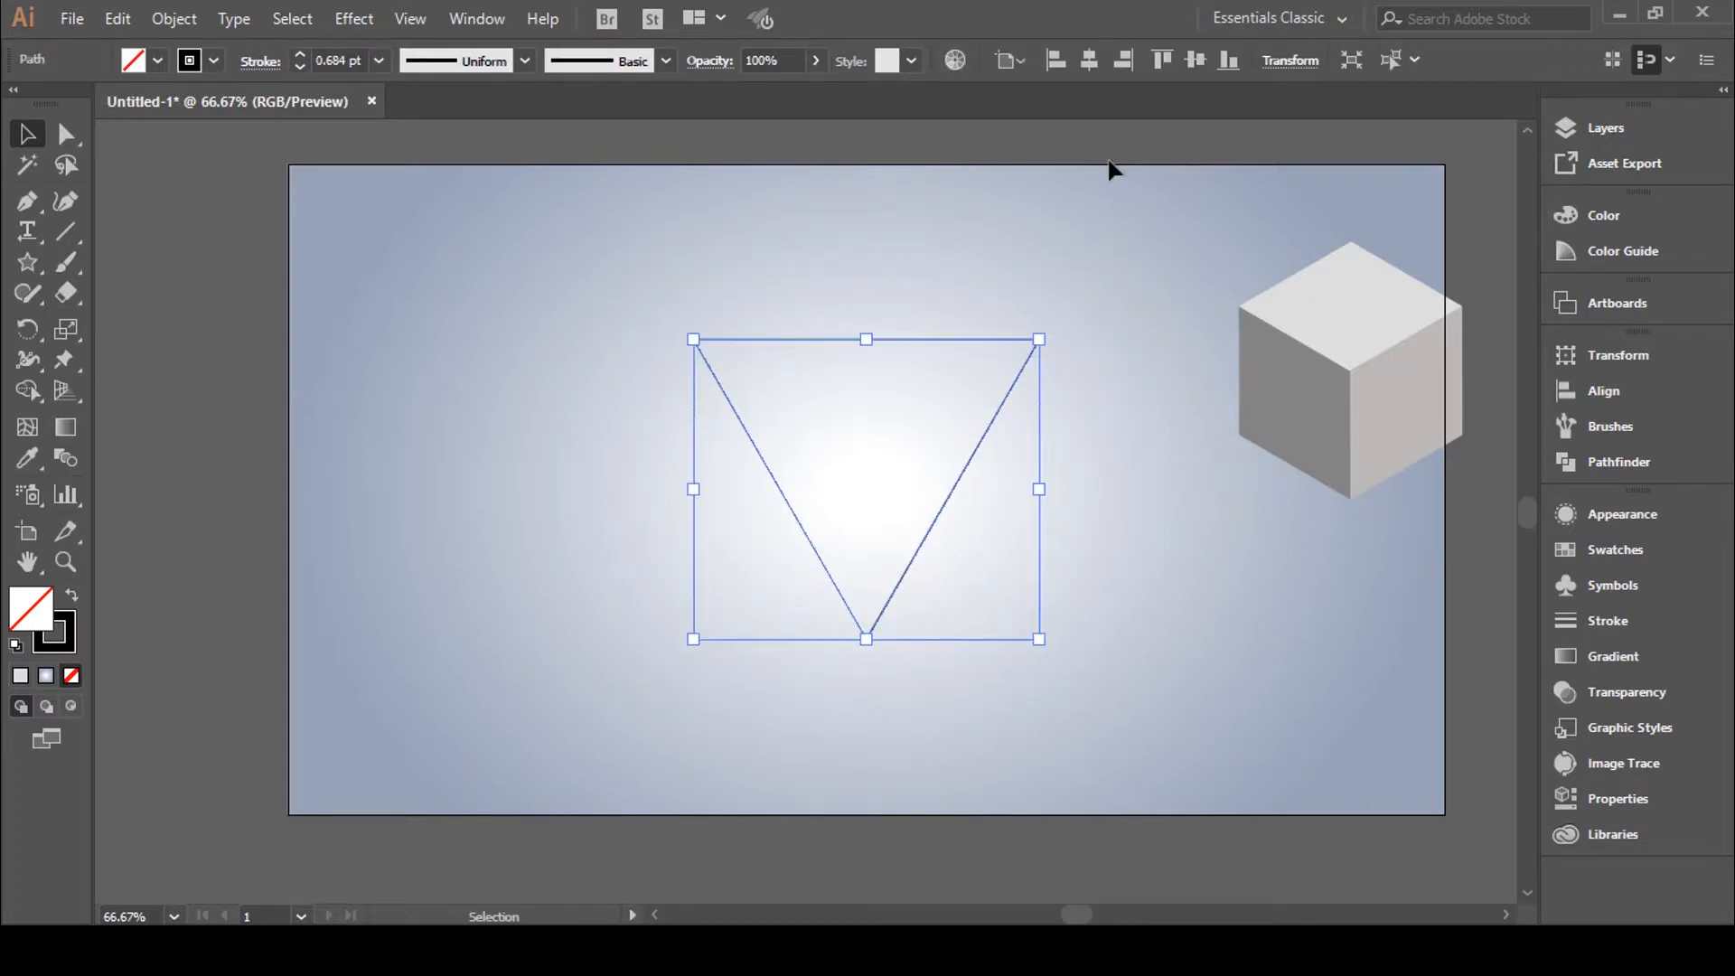
left_click(1084, 275)
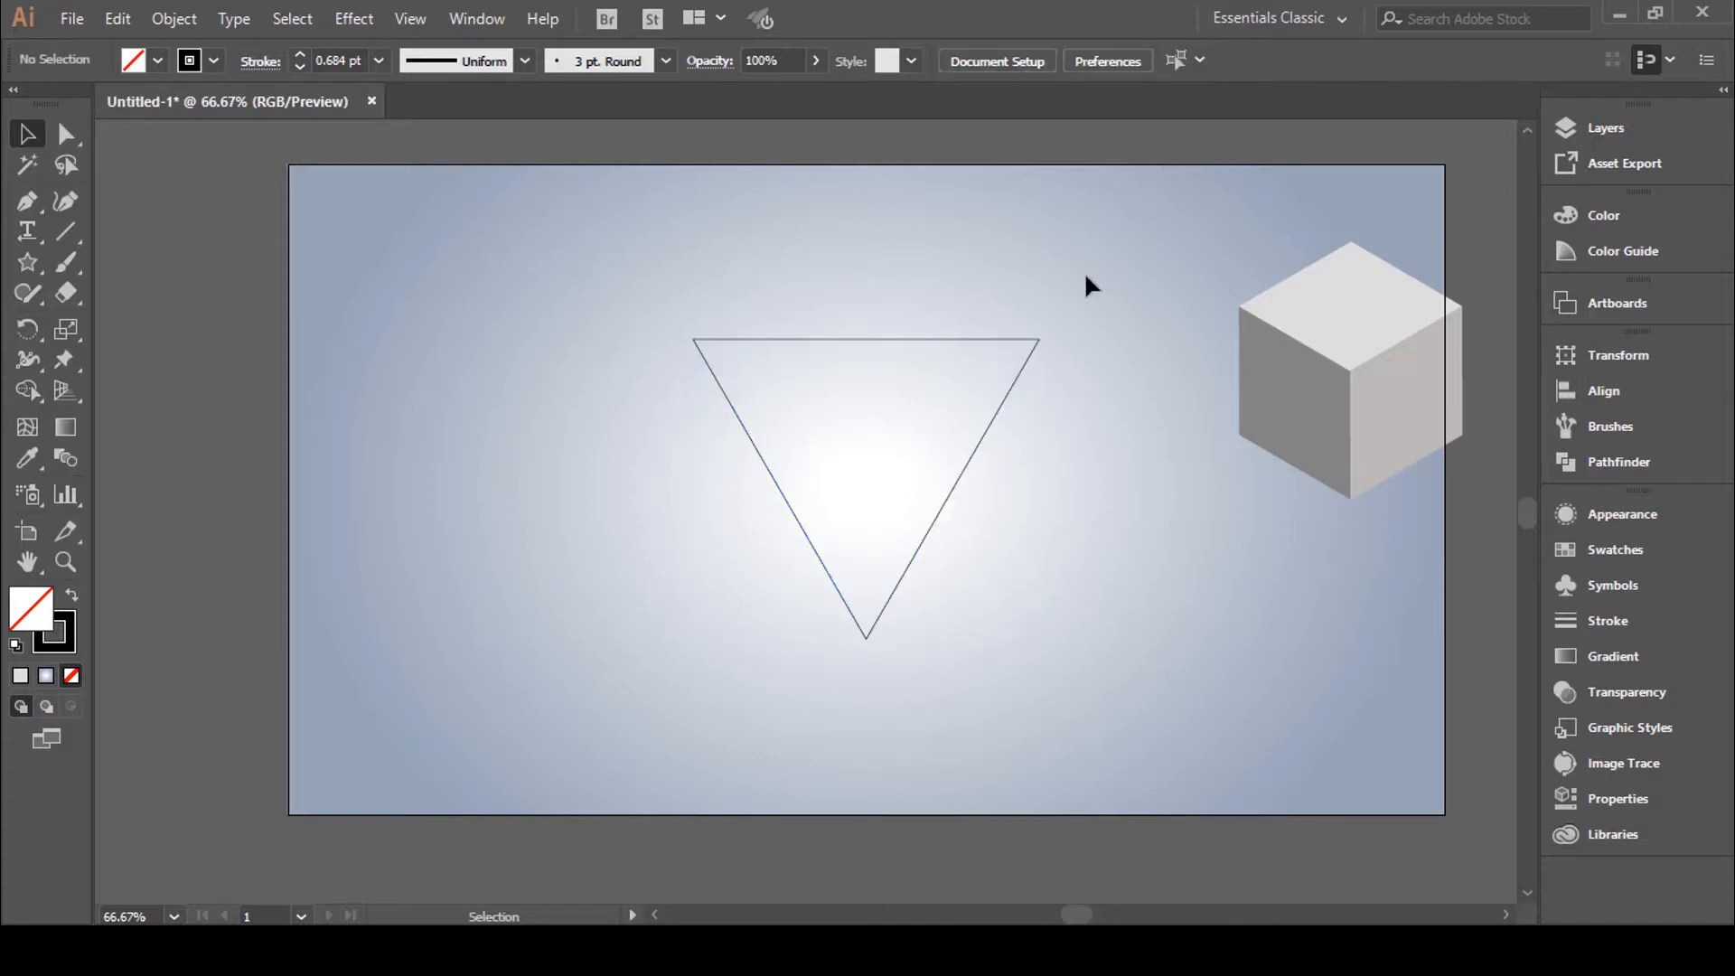
Scale the cube group down proportionally and move it near the triangle's upper-right corner
left_click(1297, 357)
left_click_drag(1466, 241, 1427, 290)
left_click(1364, 236)
left_click_drag(1344, 352, 1034, 317)
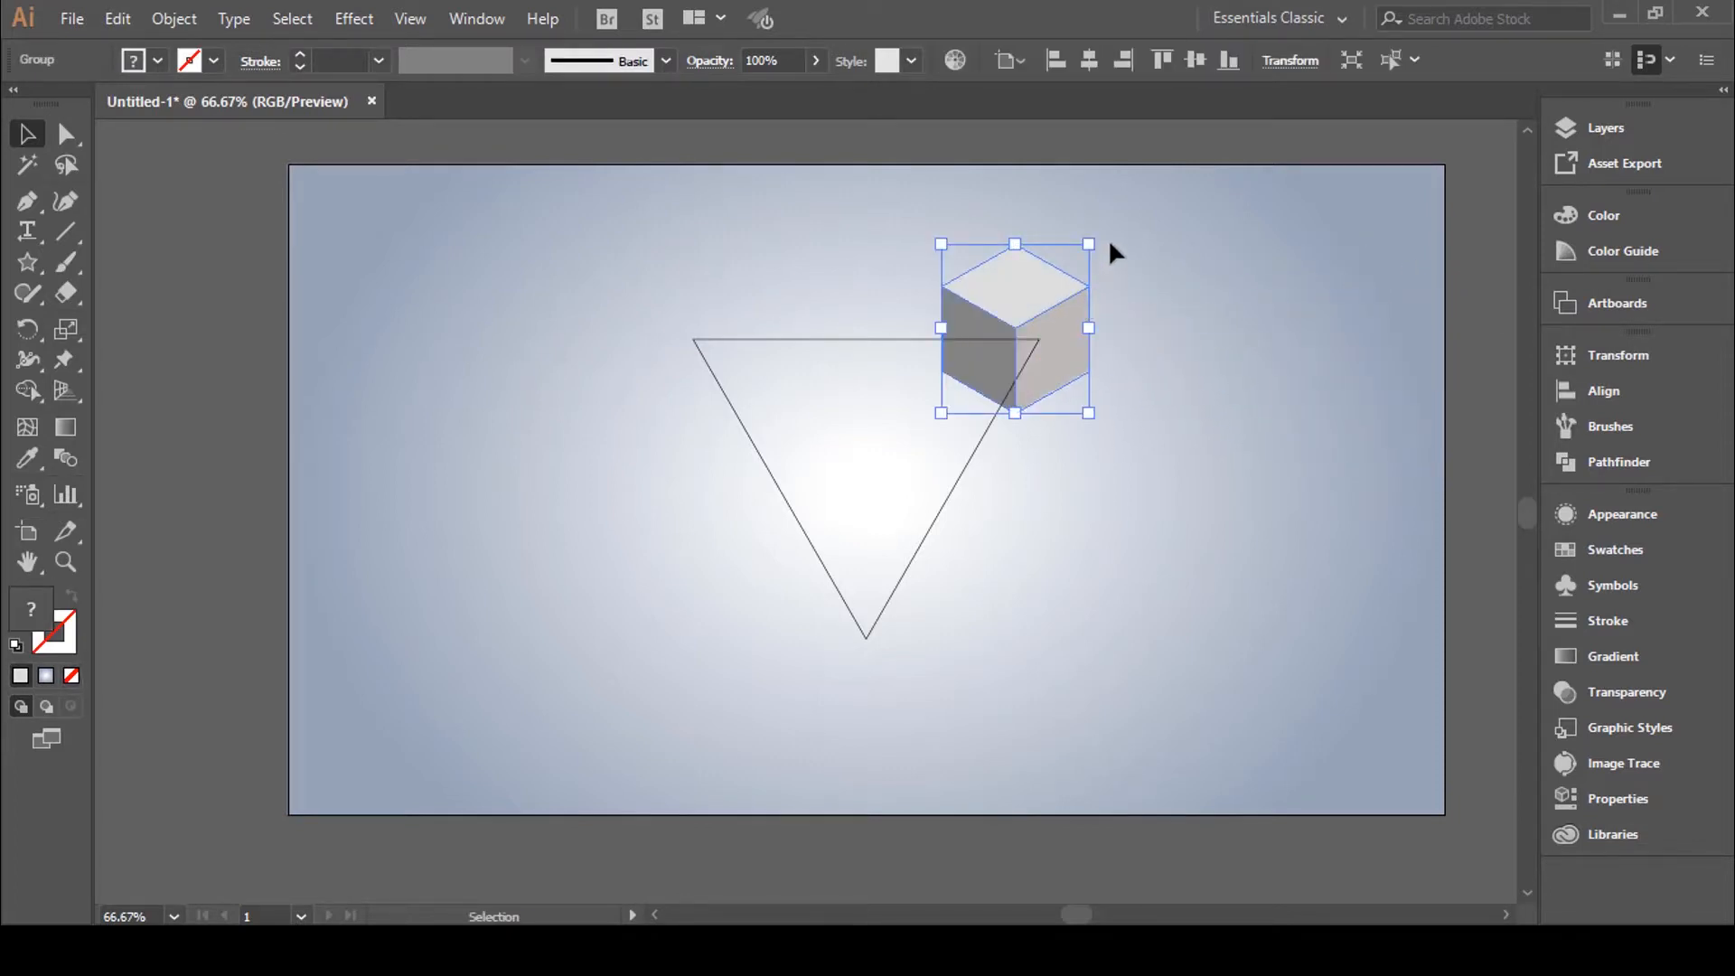
Rotate the cube 90° clockwise and snap its centre to the triangle's upper-right corner
left_click_drag(1103, 234, 1182, 349)
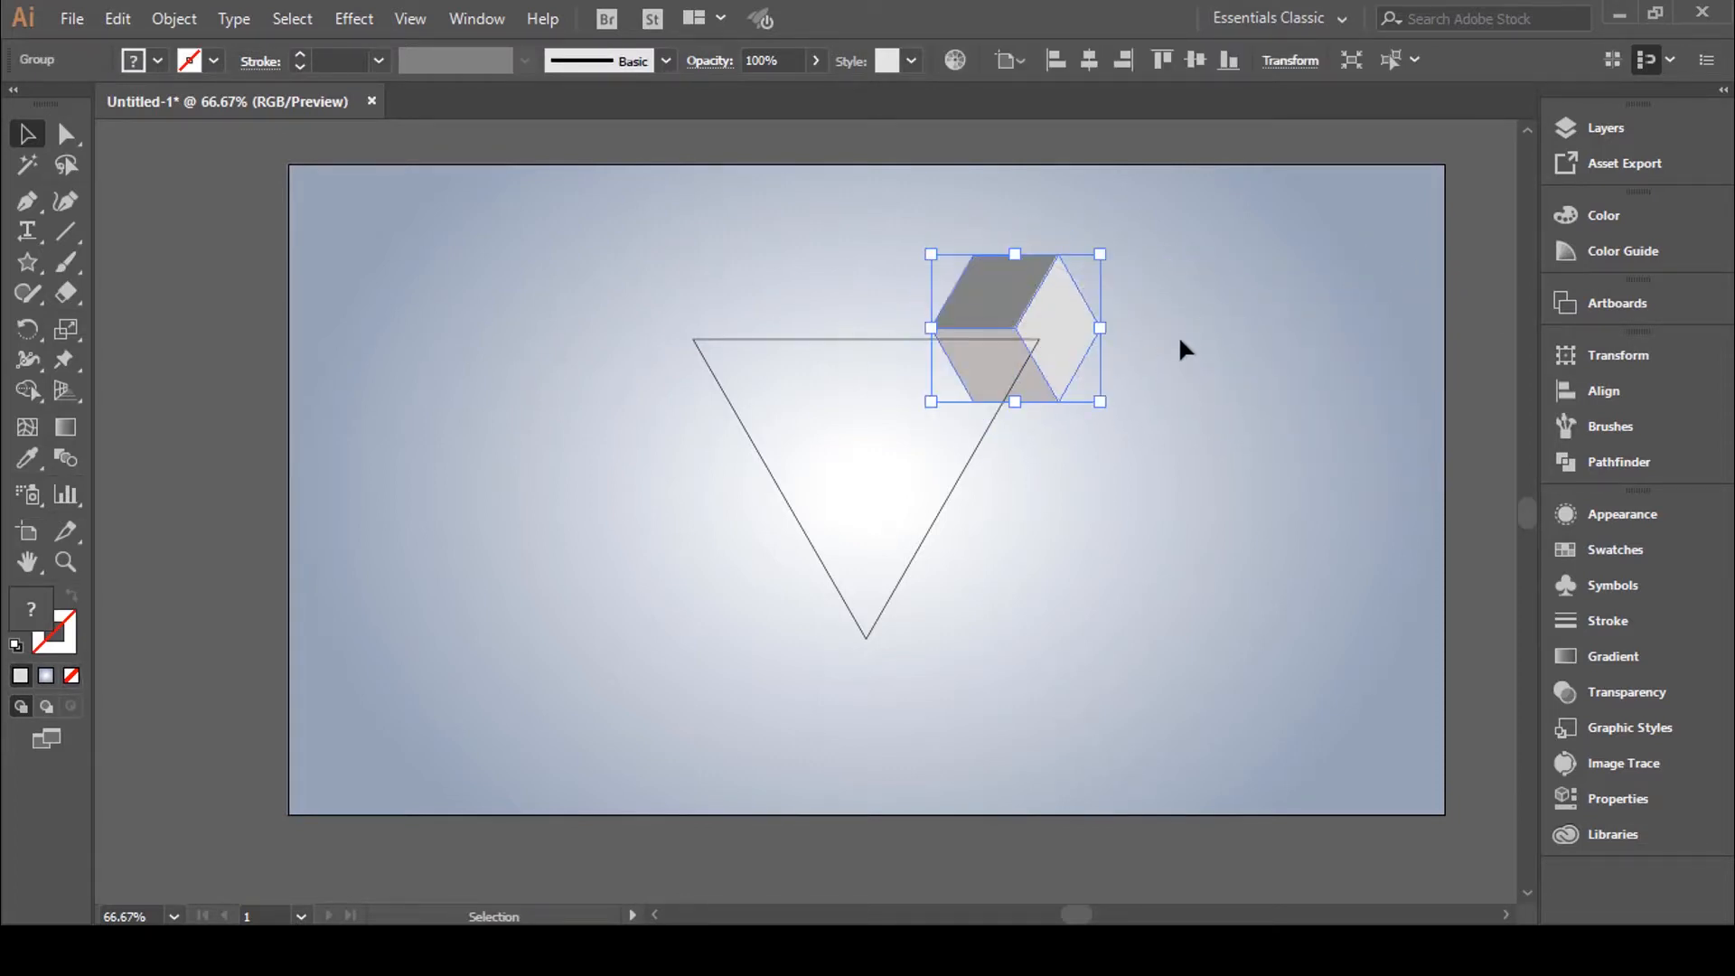
left_click(1130, 334)
left_click(836, 338)
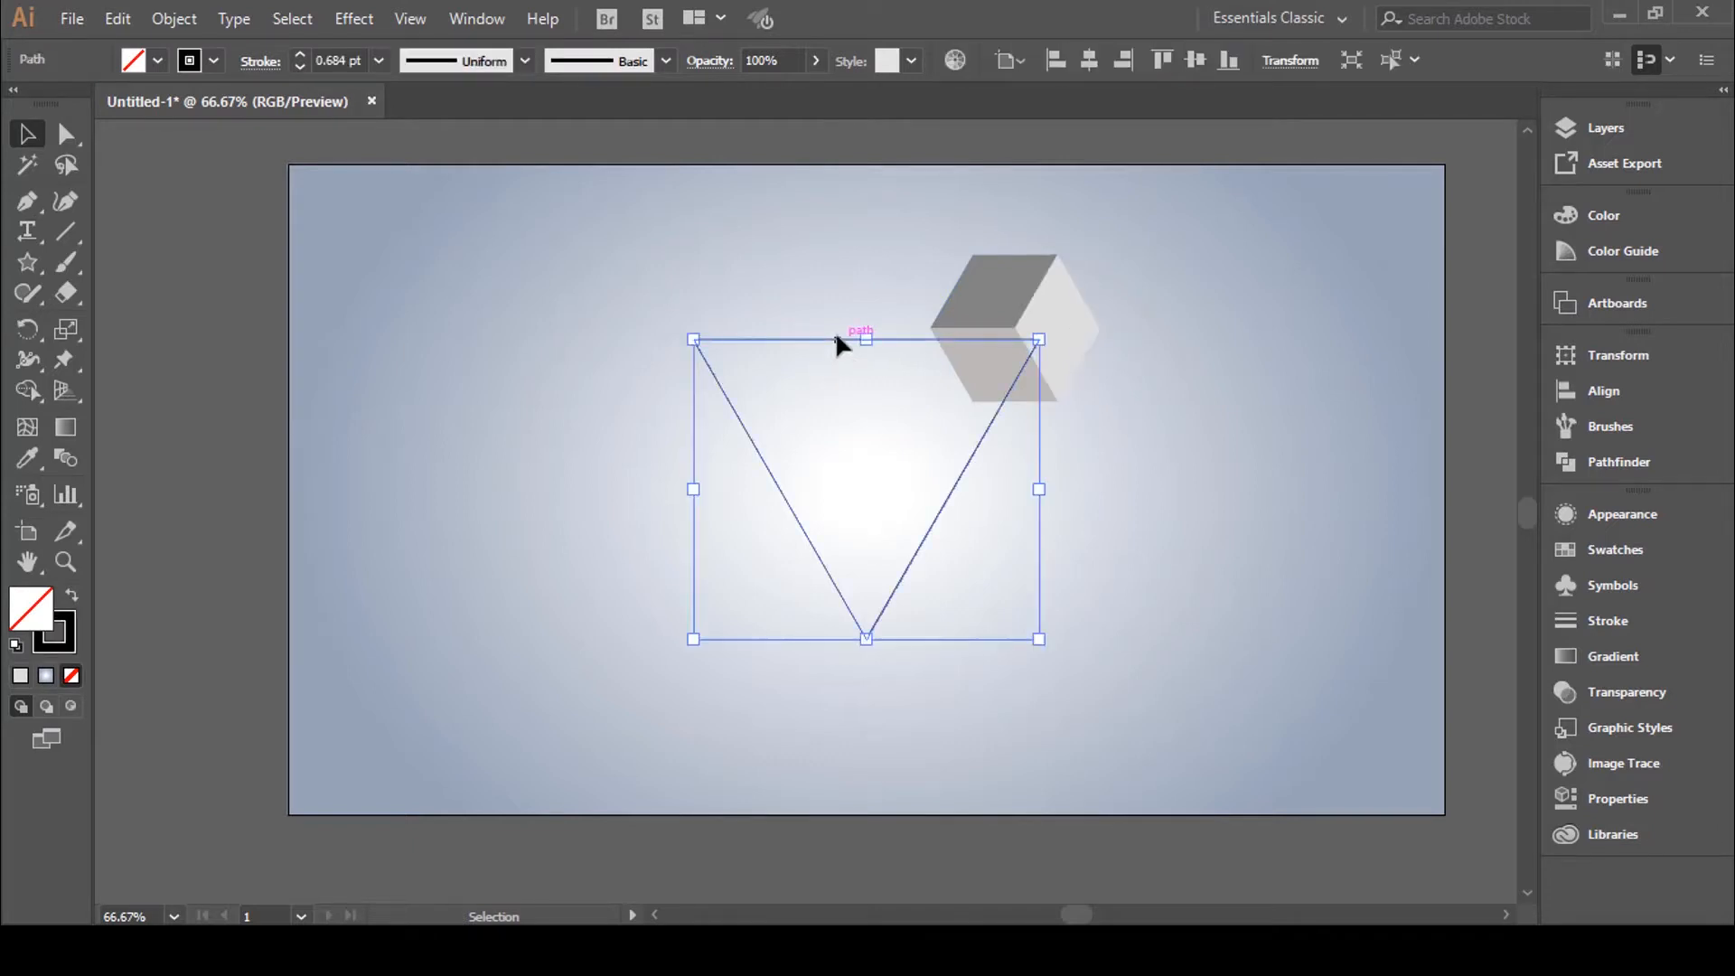
key("ctrl+shift+a")
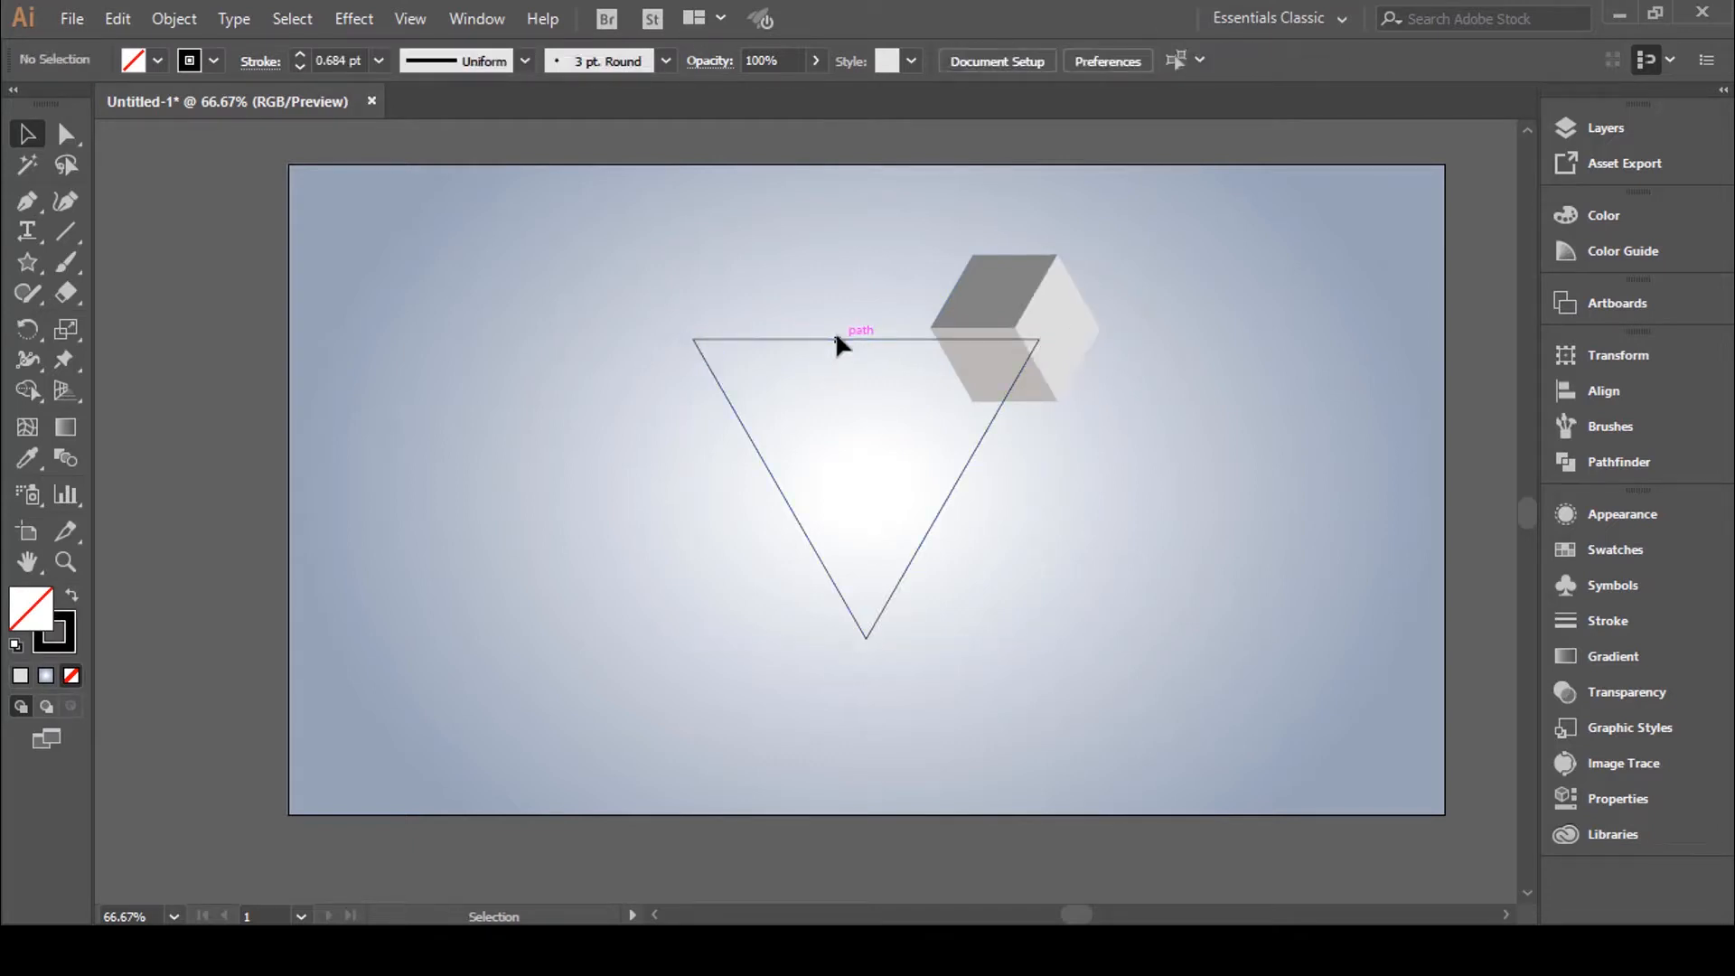
left_click_drag(1074, 340, 1089, 331)
Scale the cube down further about its centre, keeping it anchored on the triangle's corner
key("ctrl+plus")
key("ctrl+plus")
key("ctrl+plus")
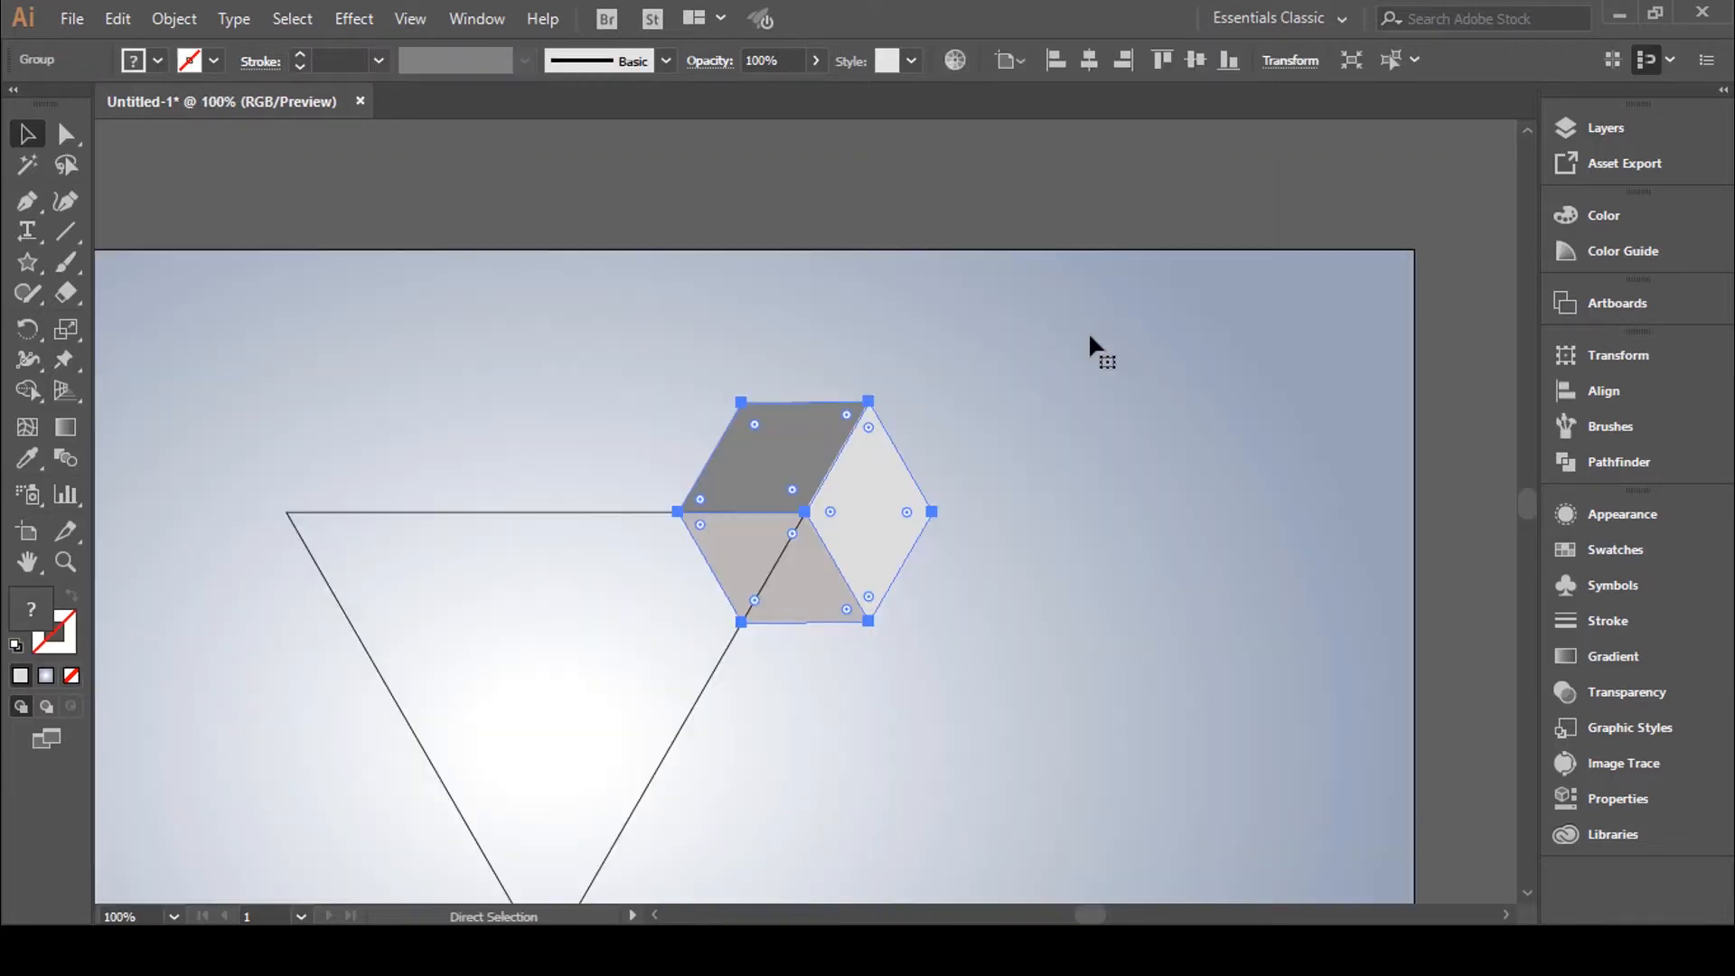
key("ctrl+shift+a")
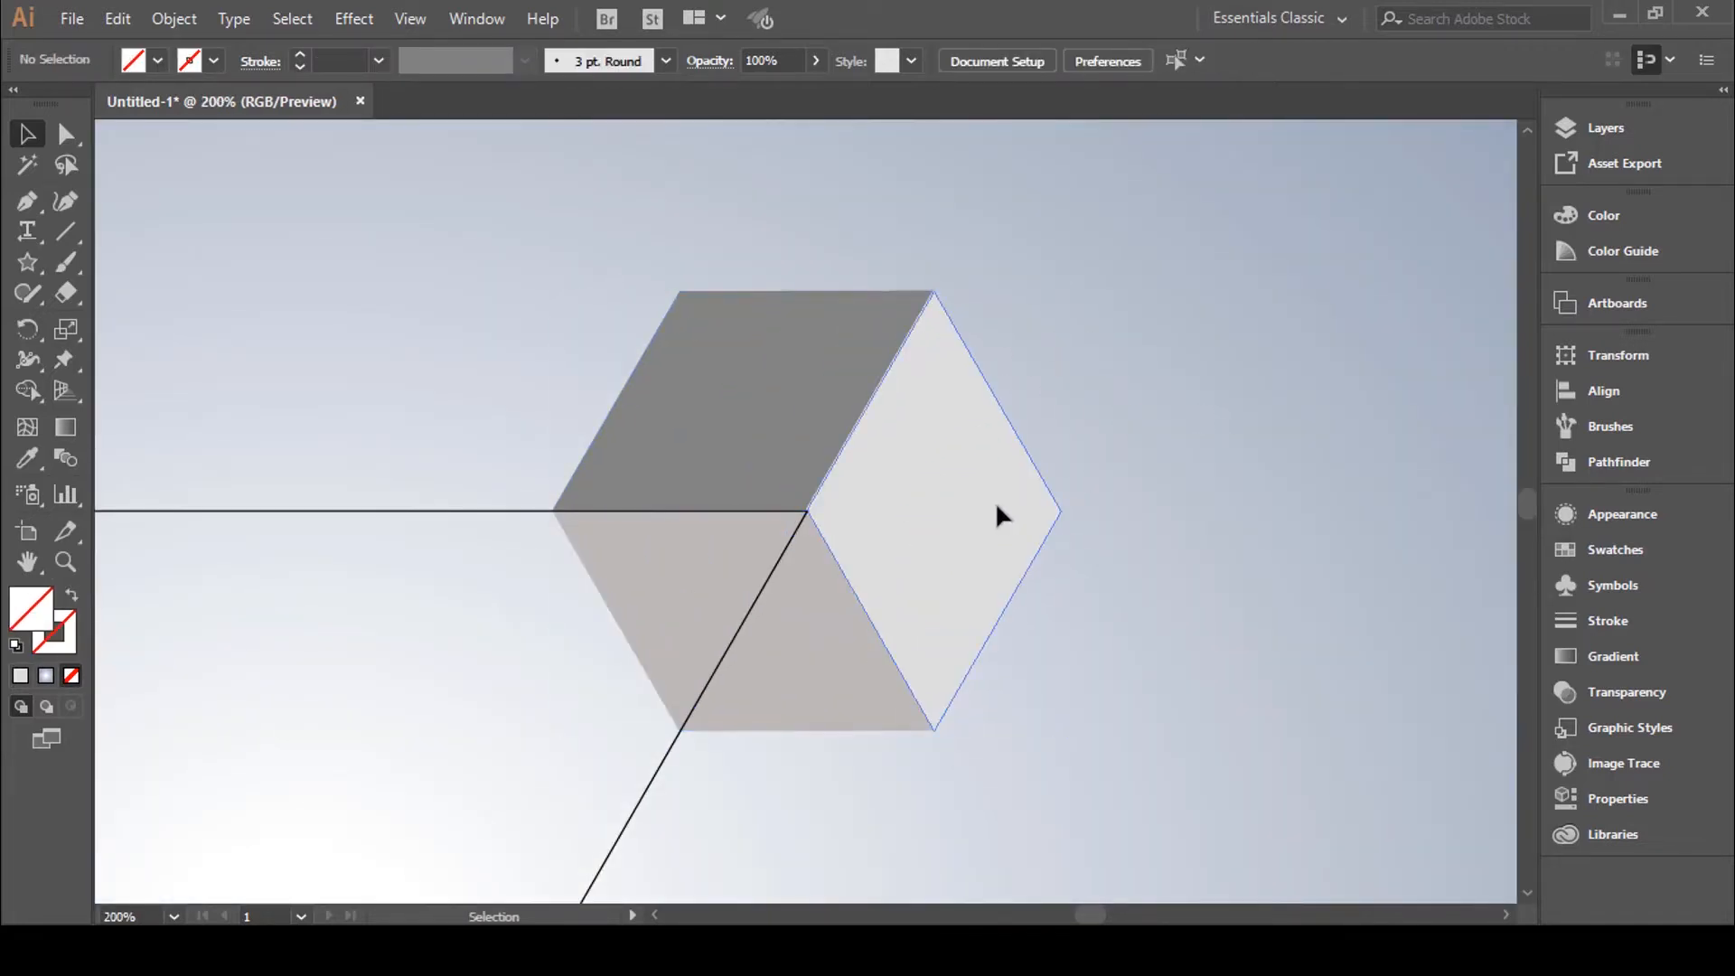
left_click(998, 515)
left_click_drag(1059, 305, 983, 359)
left_click(1155, 367)
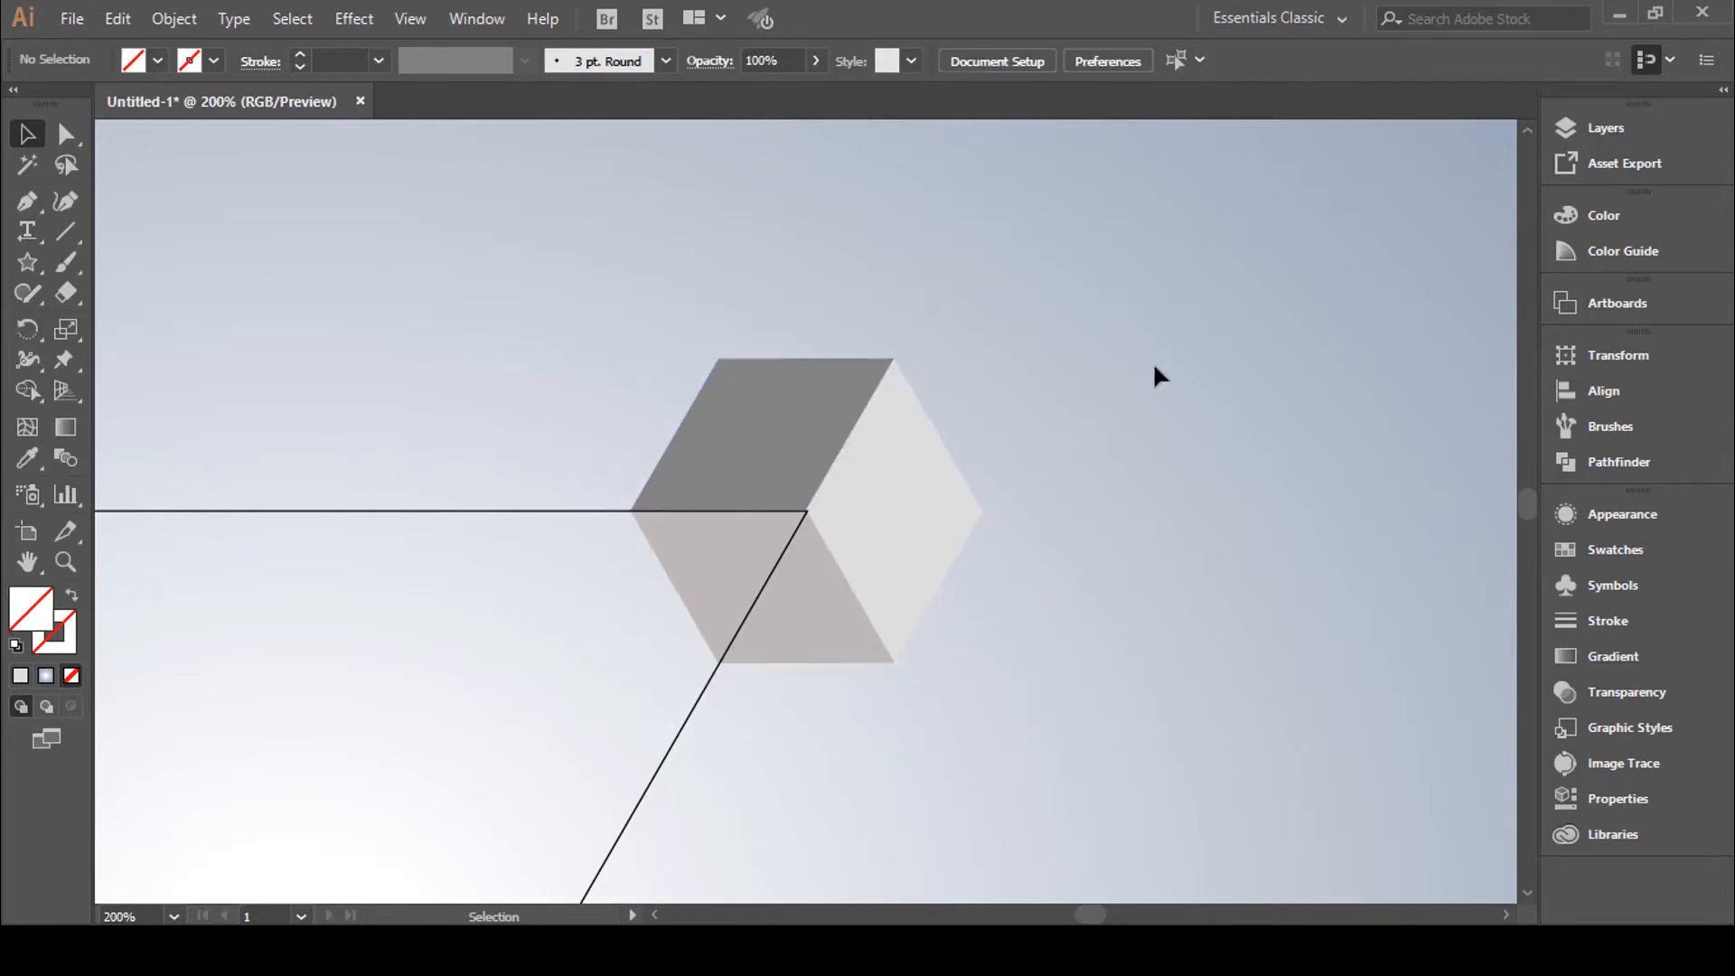
Place copies of the cube centred on the triangle's bottom and upper-left corners
key("ctrl+minus")
key("ctrl+minus")
key("ctrl+minus")
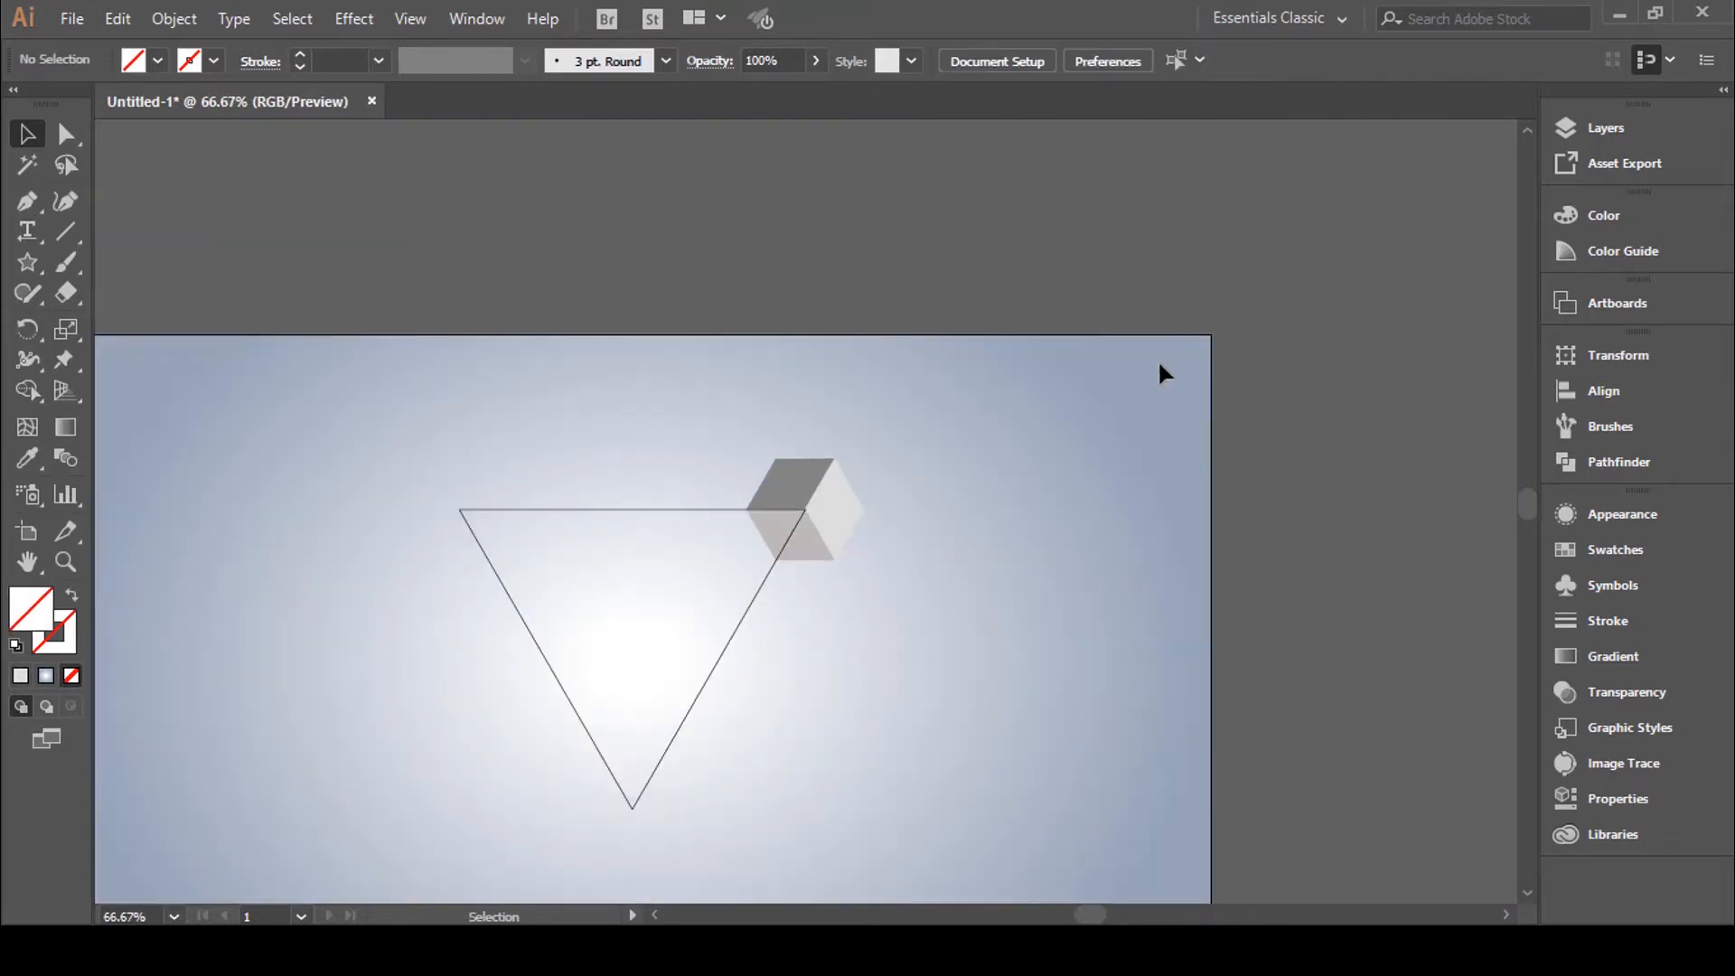
left_click_drag(835, 507, 628, 812)
left_click(566, 418)
left_click(832, 752)
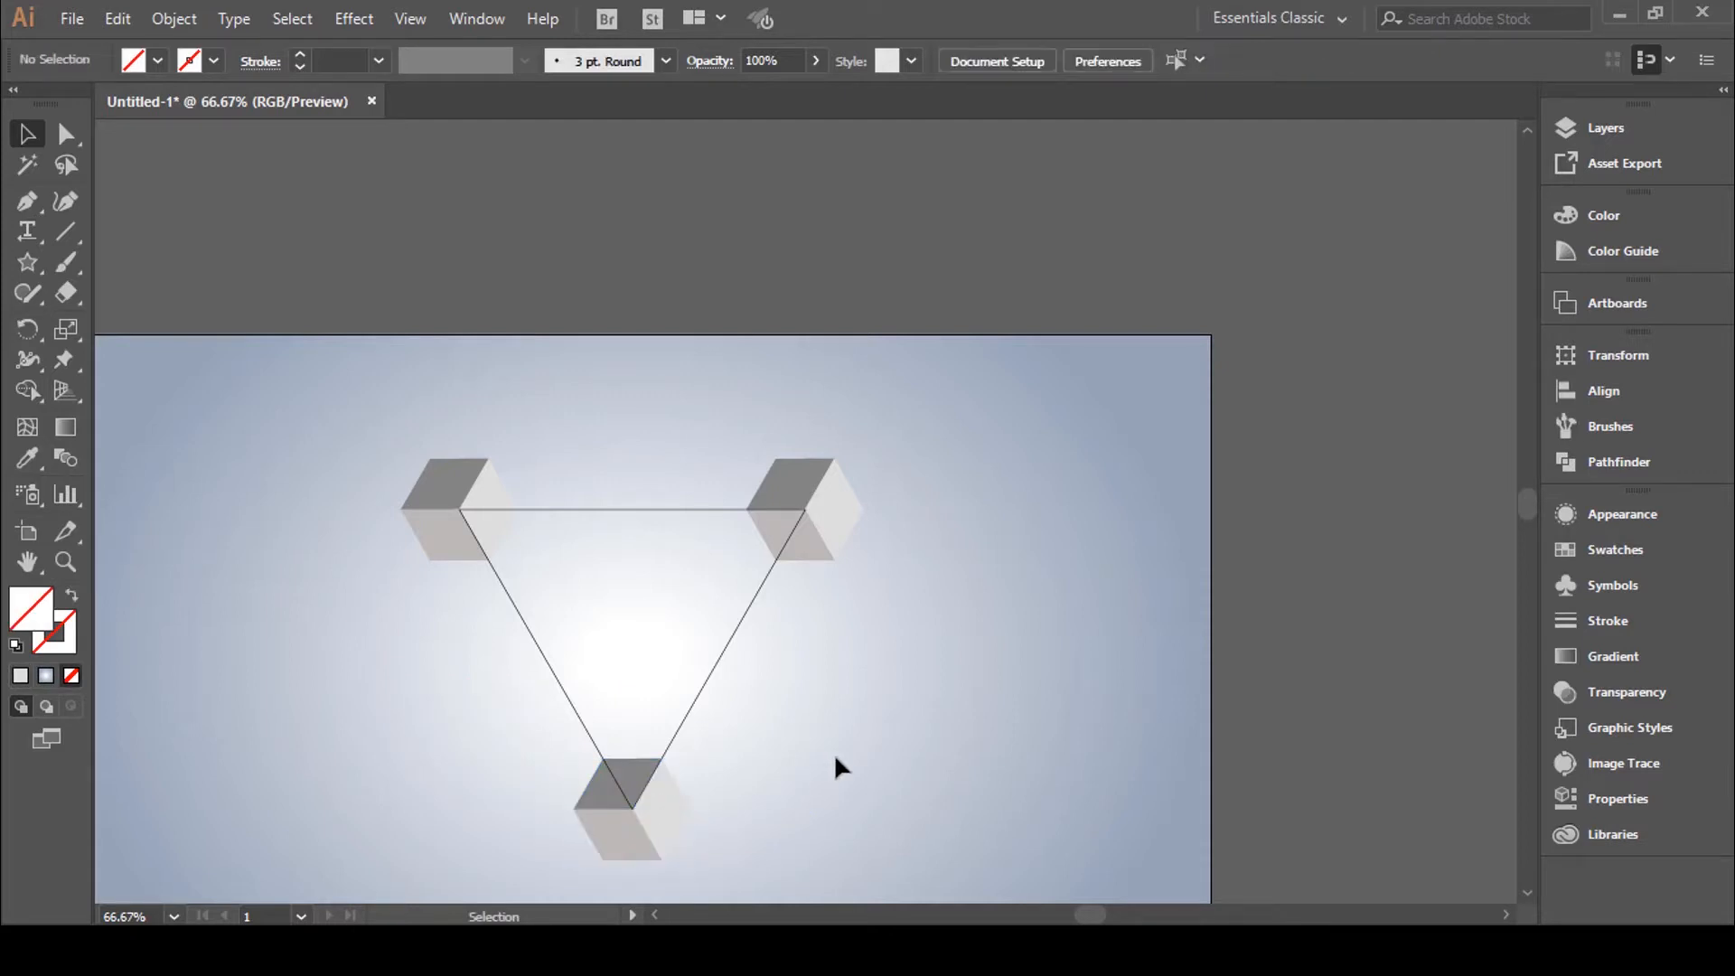
Unlock all locked objects in the document and clear the selection
scroll(940, 670, "down", 1)
scroll(945, 665, "down", 2)
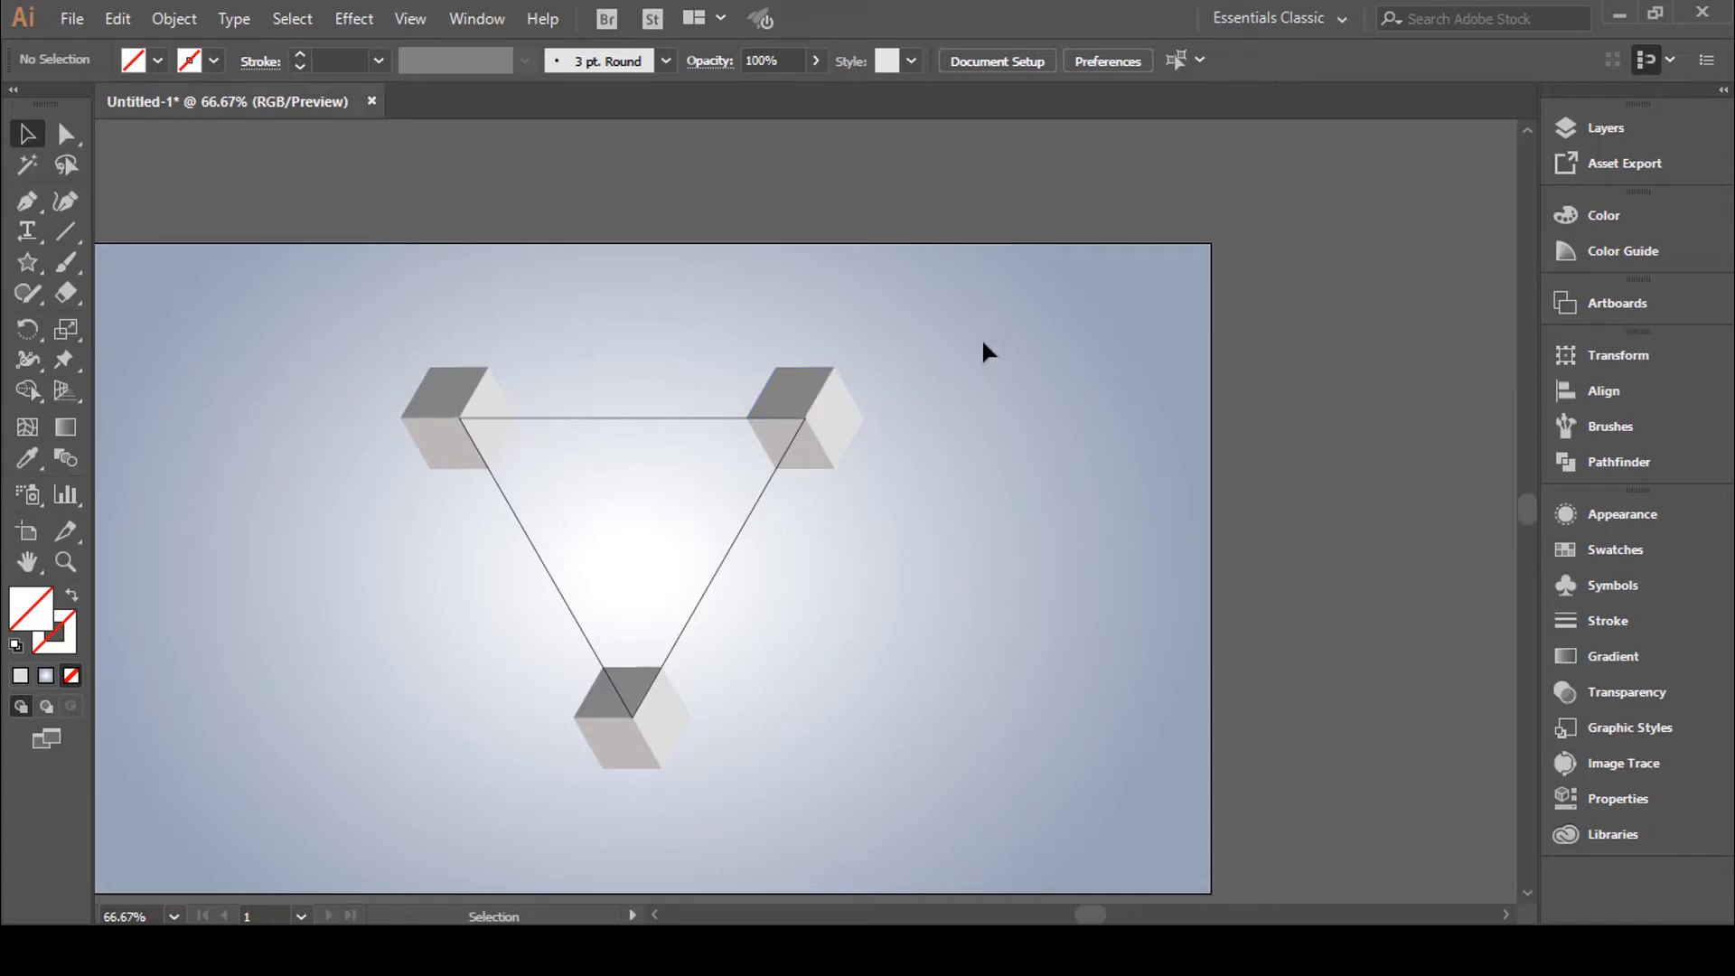
left_click(174, 18)
left_click(291, 163)
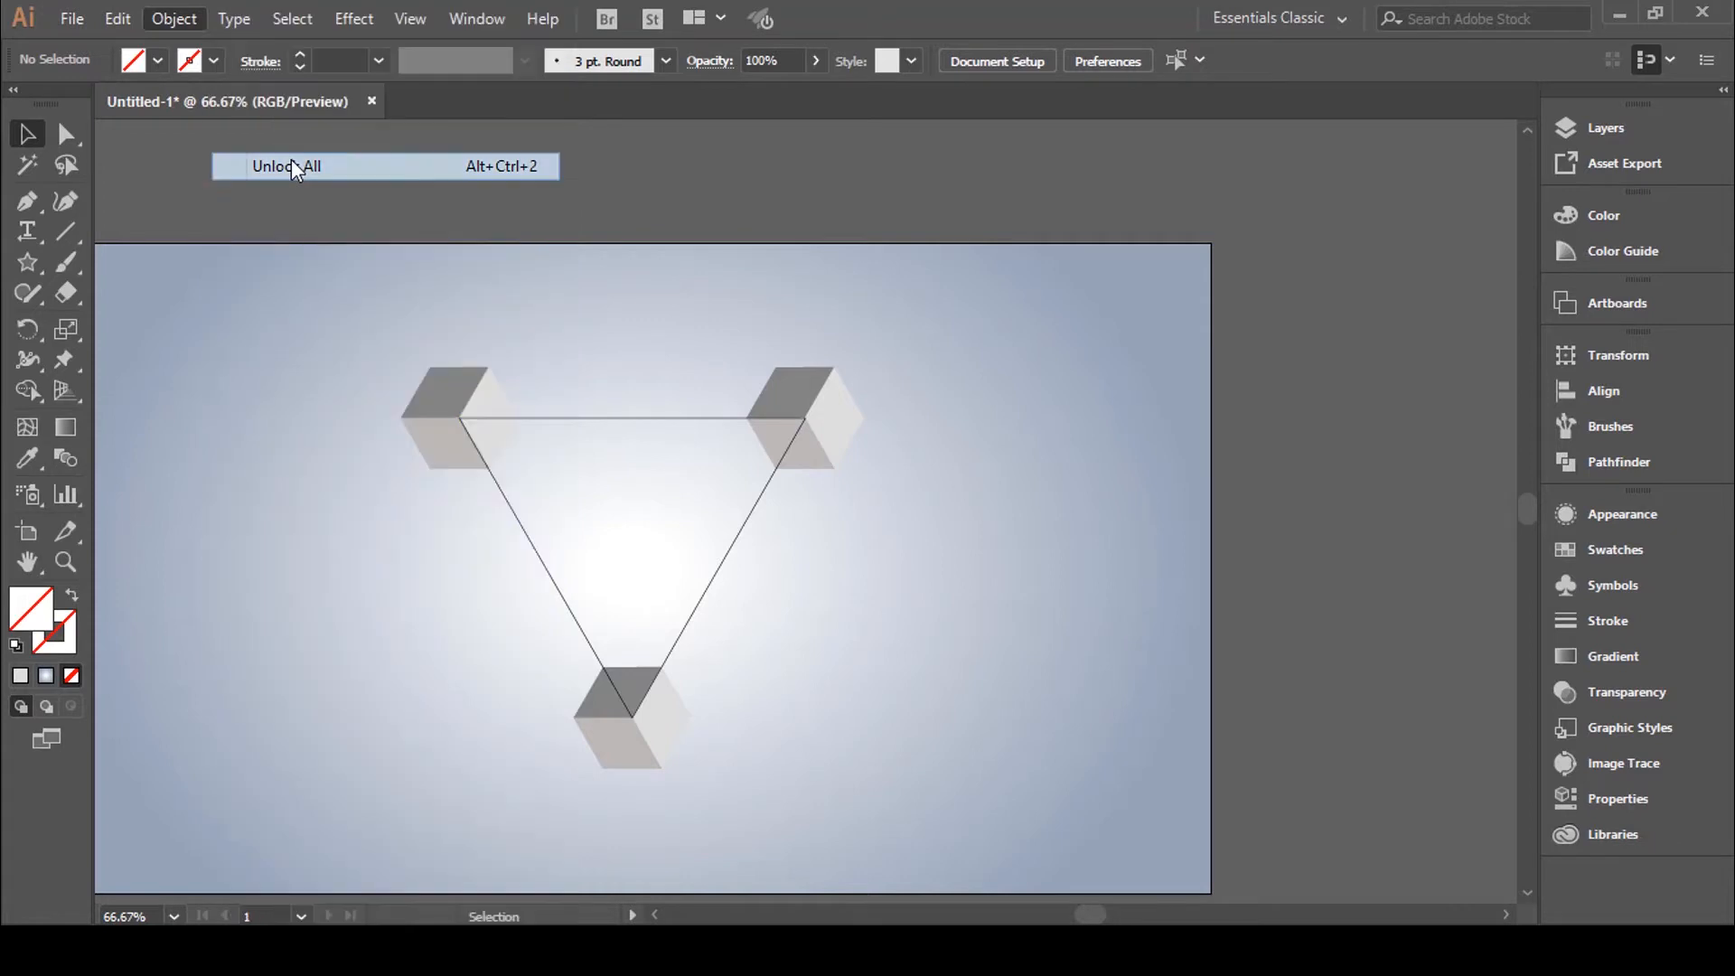
left_click(1371, 312)
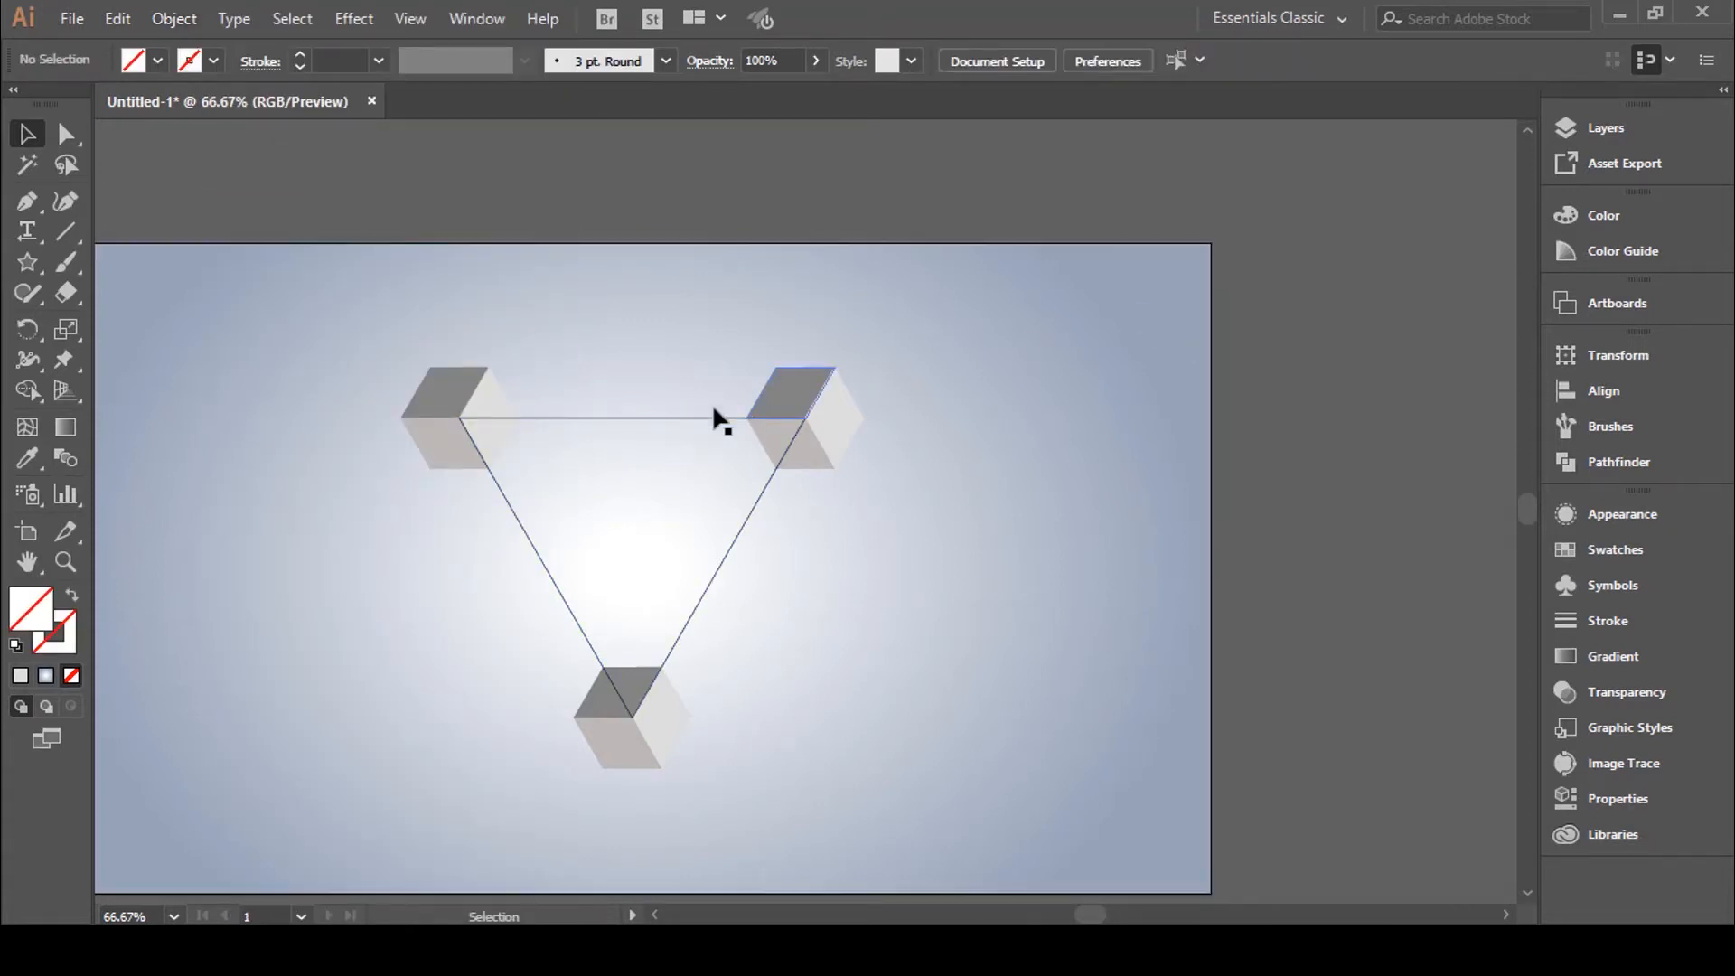
Delete the outlined triangle and lock the gradient background rectangle
left_click(657, 420)
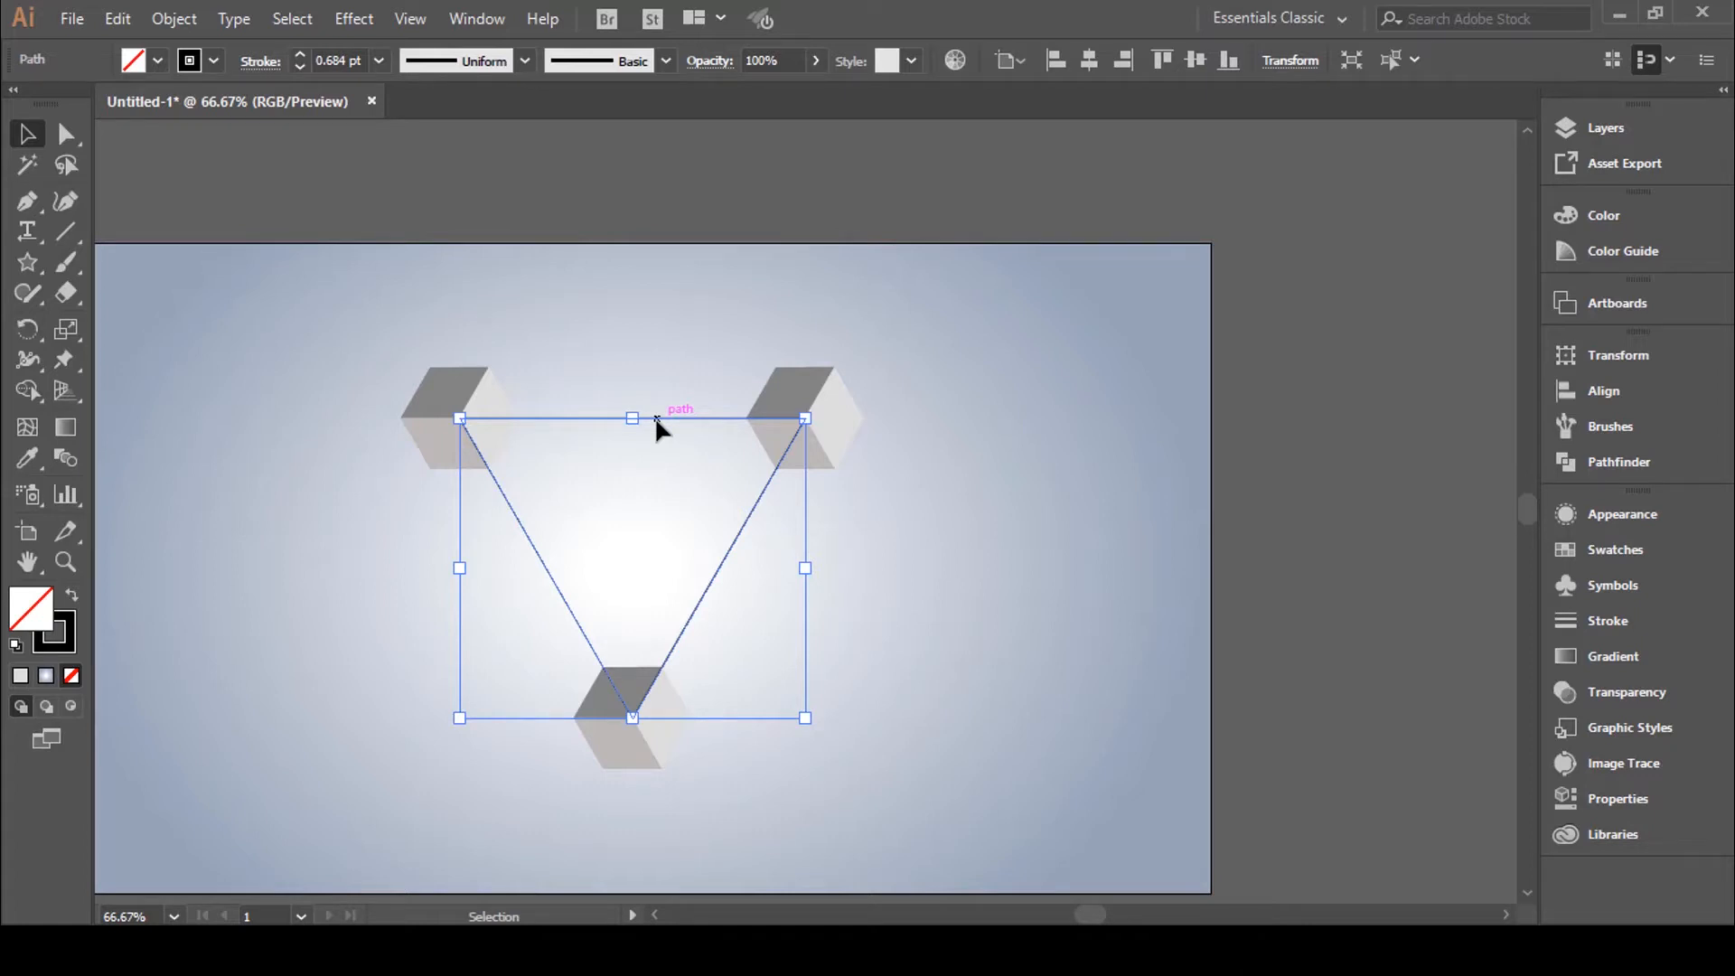
key("Delete")
left_click(1060, 411)
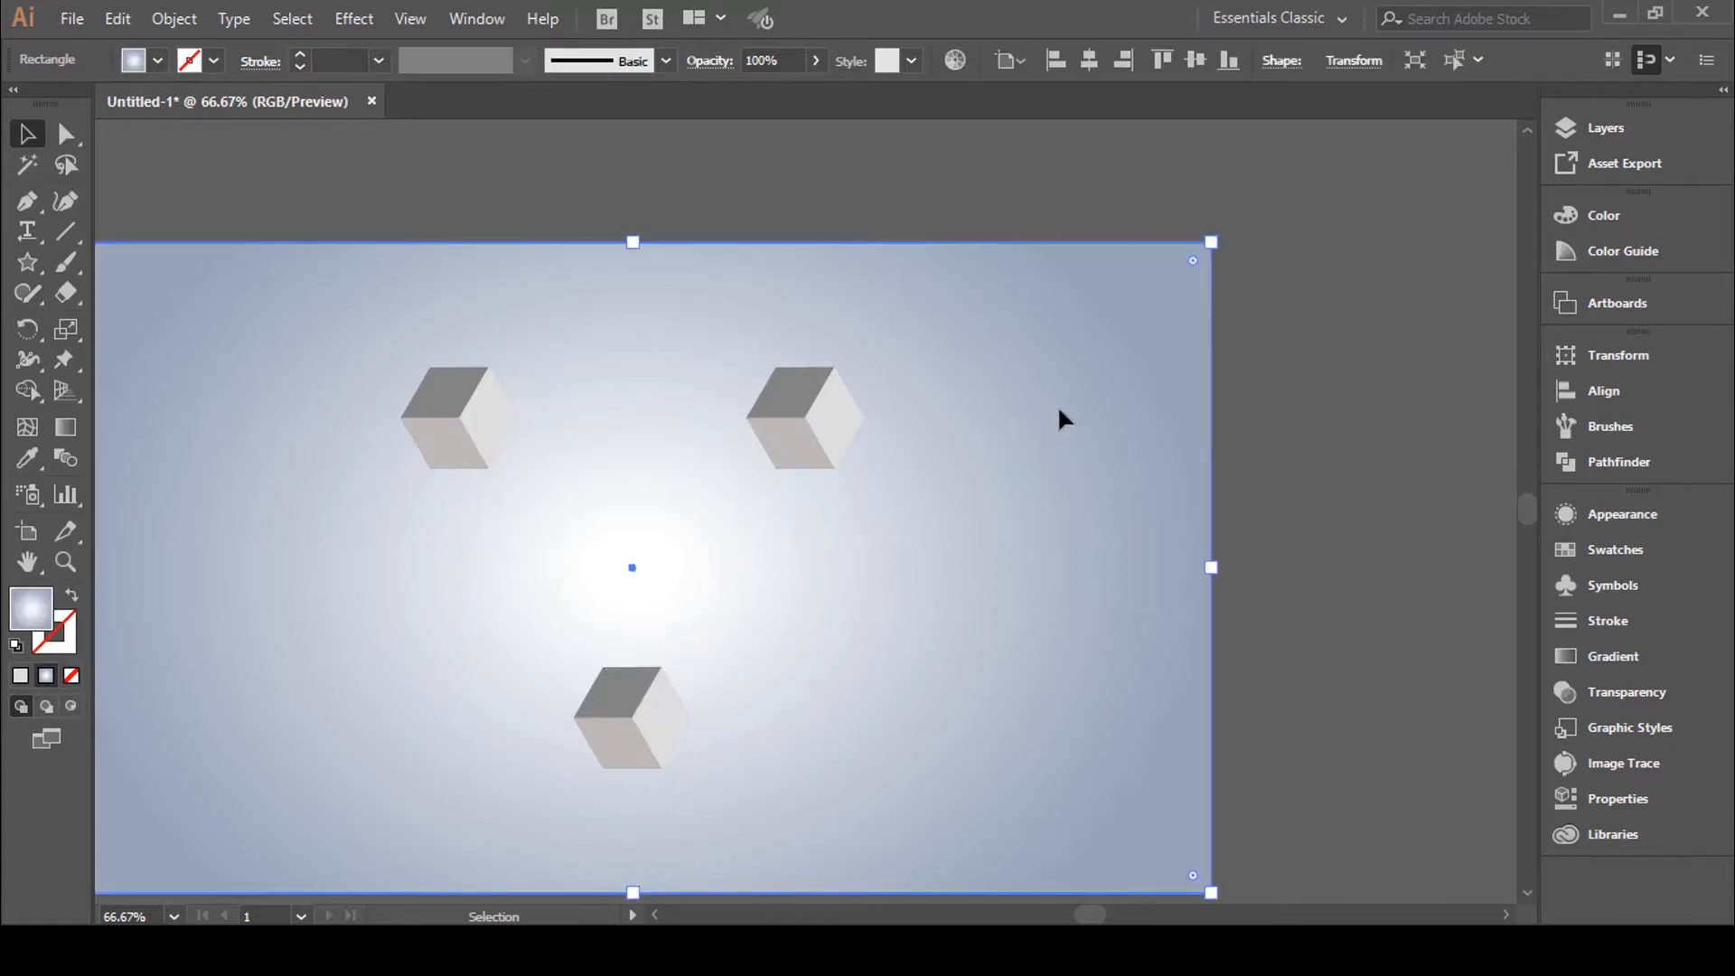
key("ctrl+2")
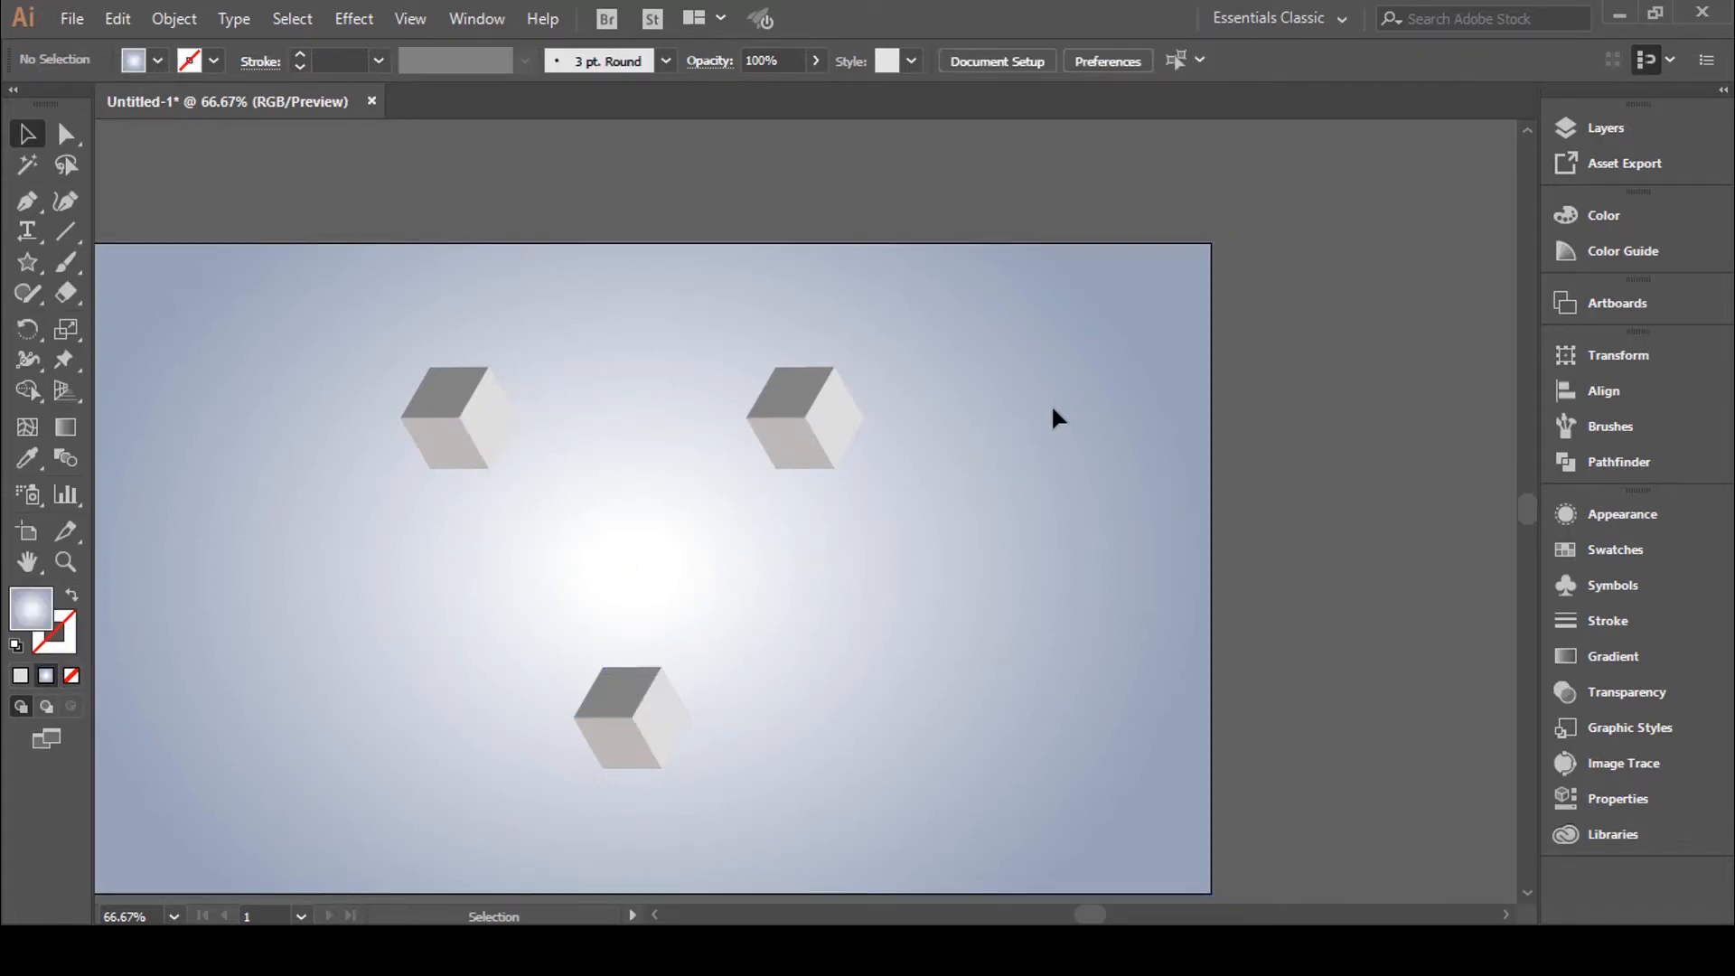
Select the three cubes and set the Blend Options spacing to Specified Steps with 3 steps
left_click_drag(941, 317, 372, 835)
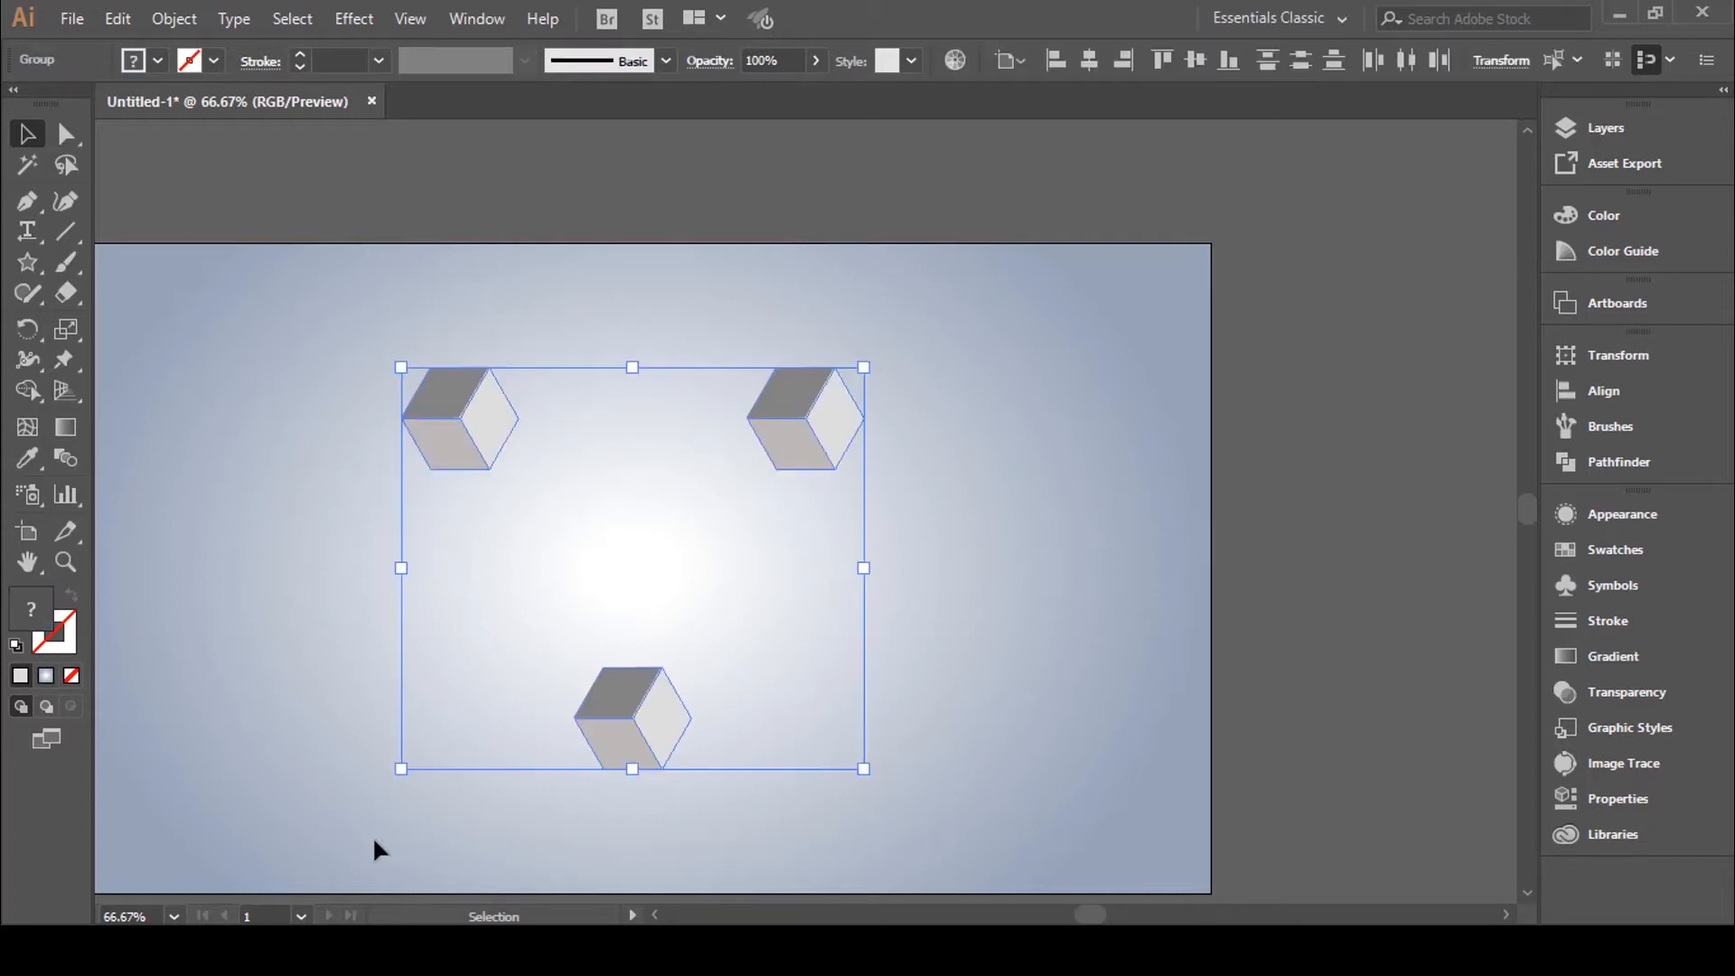
double_click(65, 458)
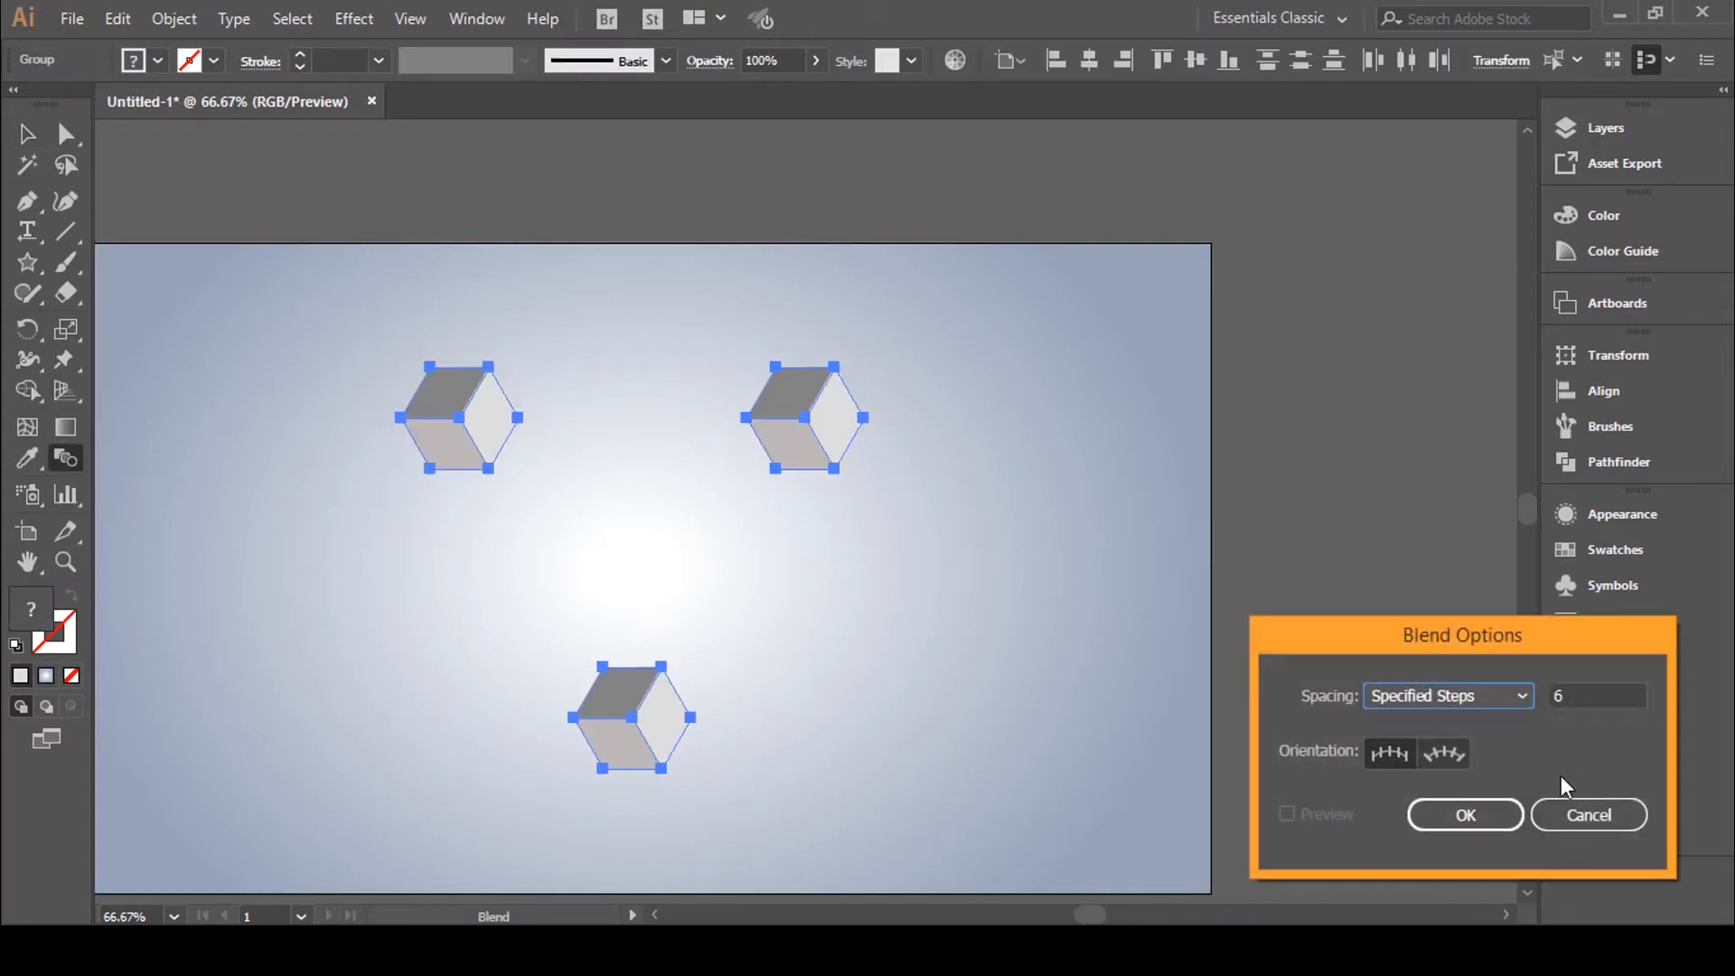
left_click(1581, 695)
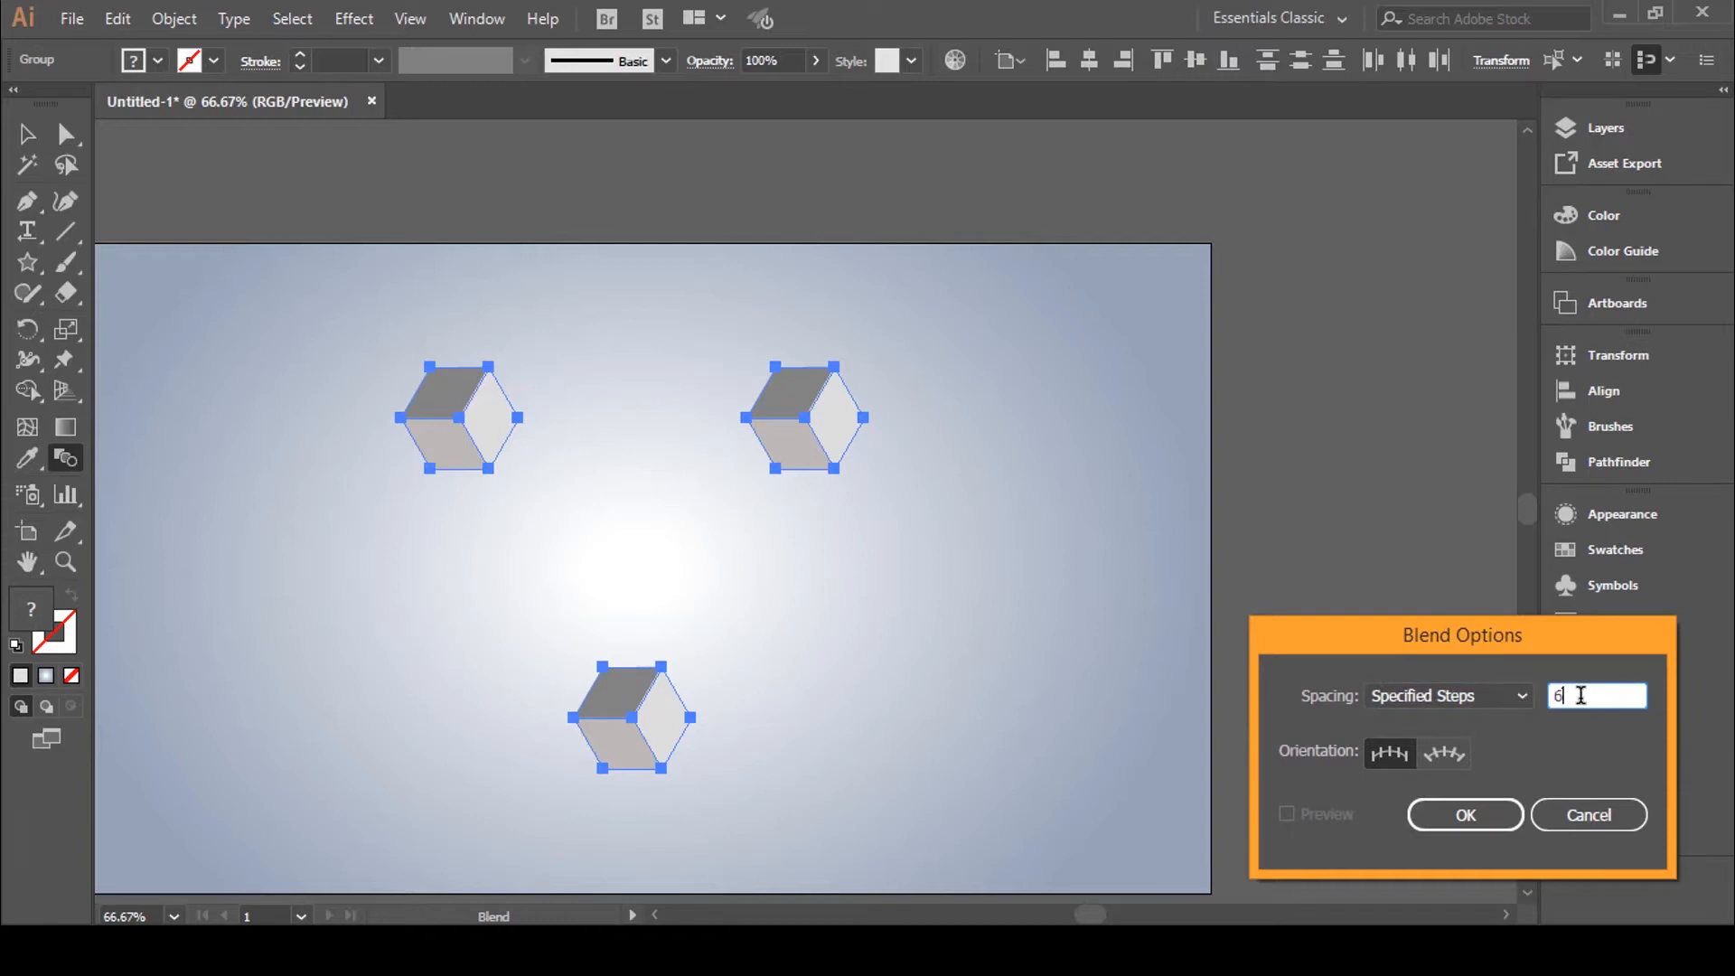
double_click(1581, 695)
type("3")
left_click_drag(1473, 623, 1207, 266)
left_click(1211, 472)
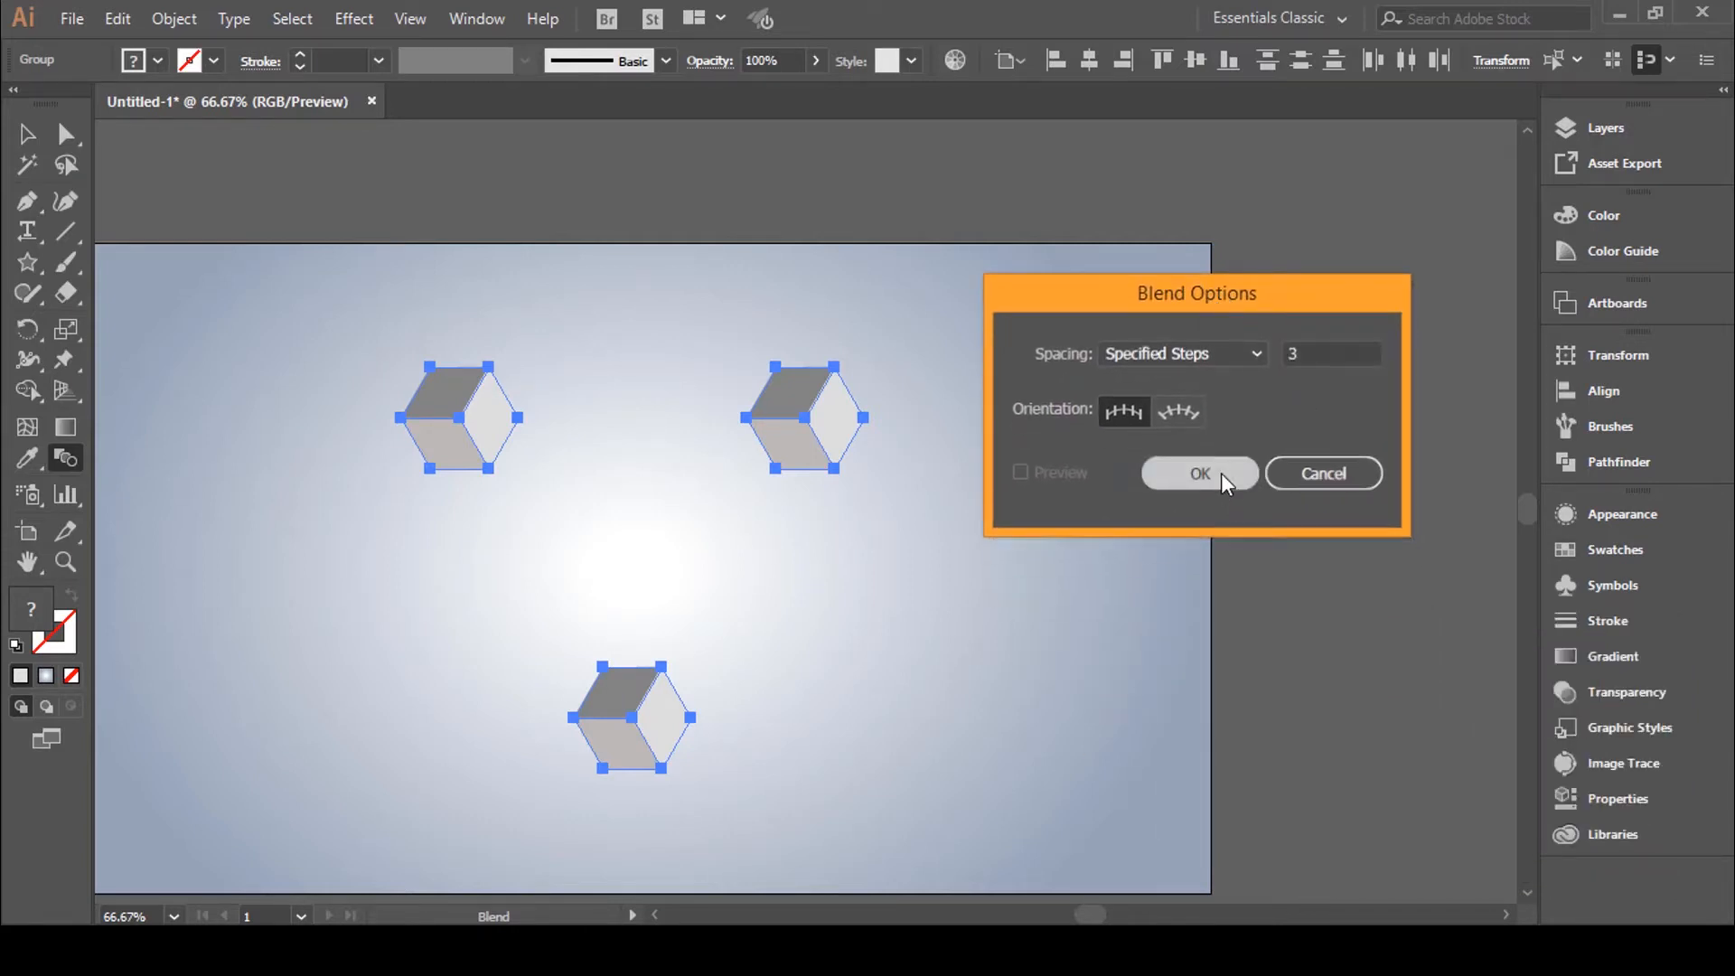
Make a blend of the three cubes and close it between the bottom and upper-right cubes to complete the triangle
left_click(174, 18)
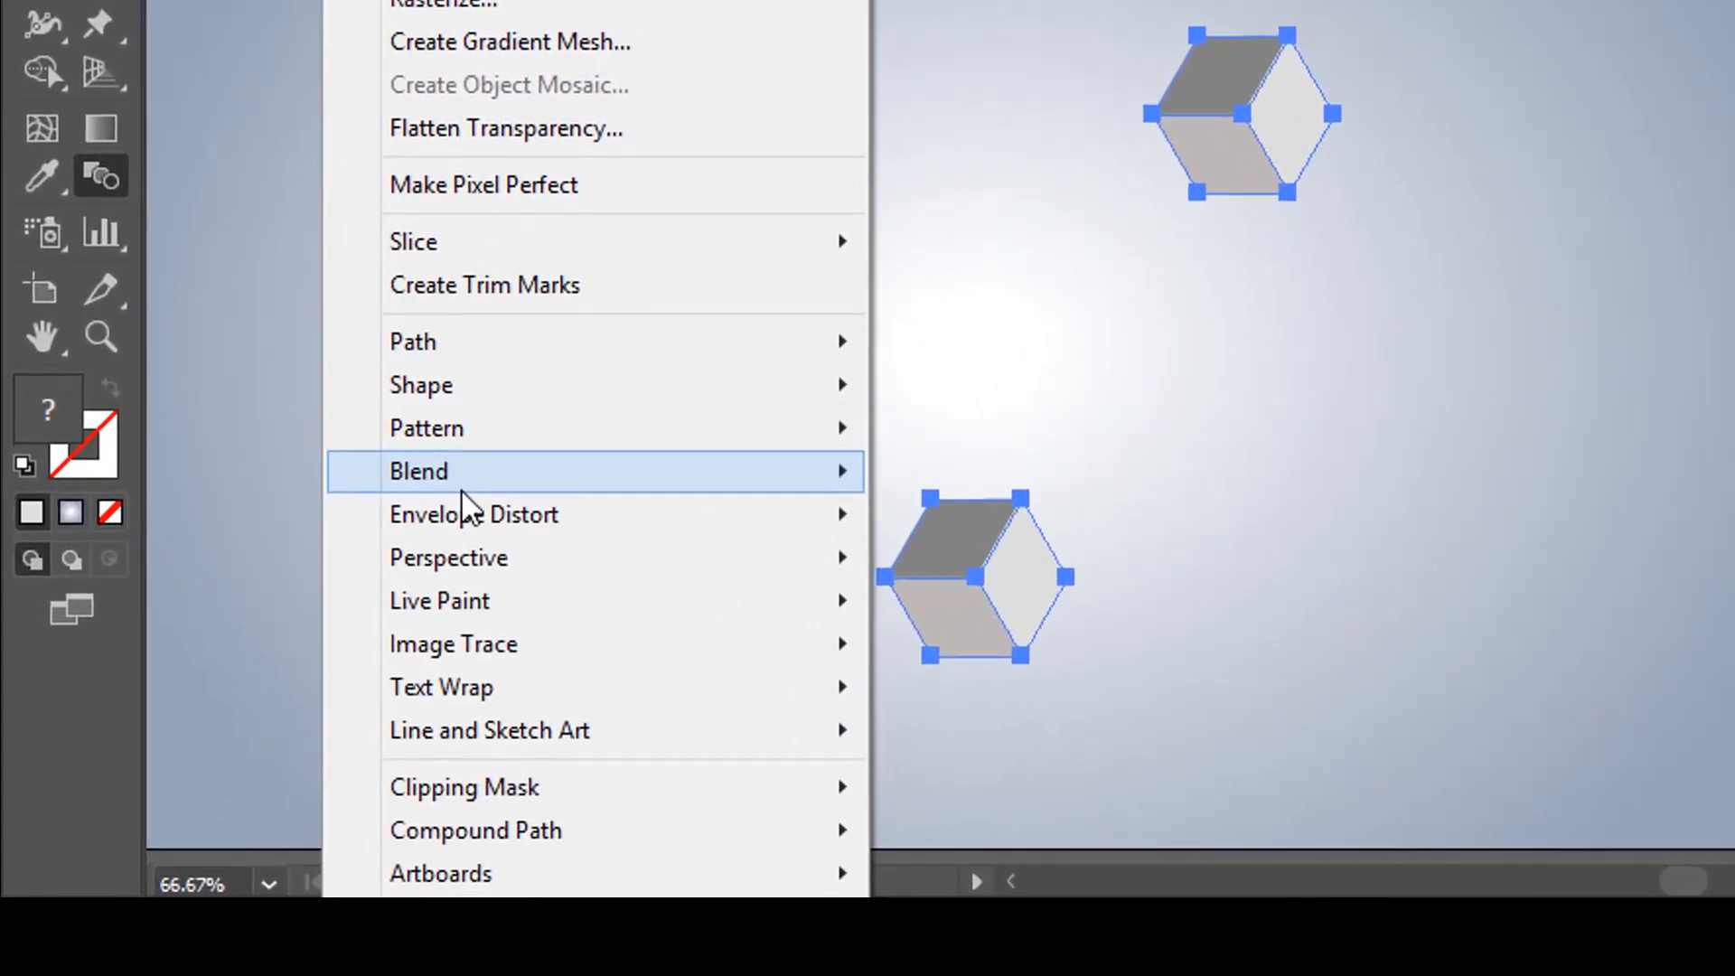
mouse_move(715, 539)
left_click(890, 540)
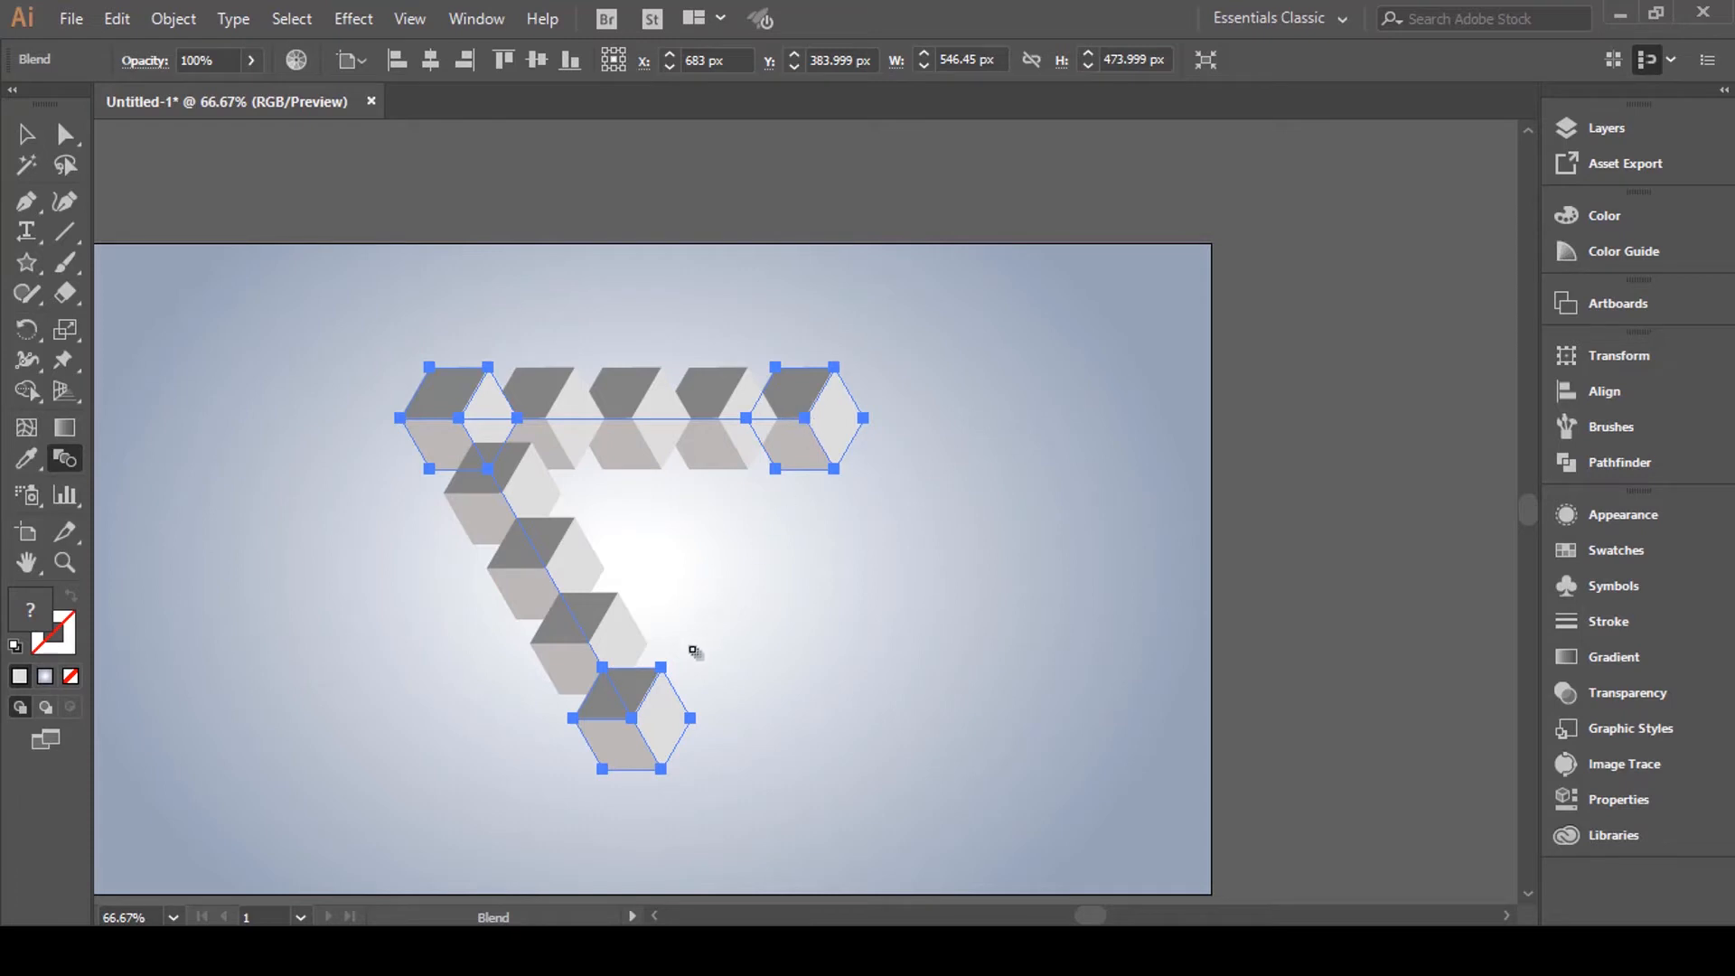
left_click(666, 669)
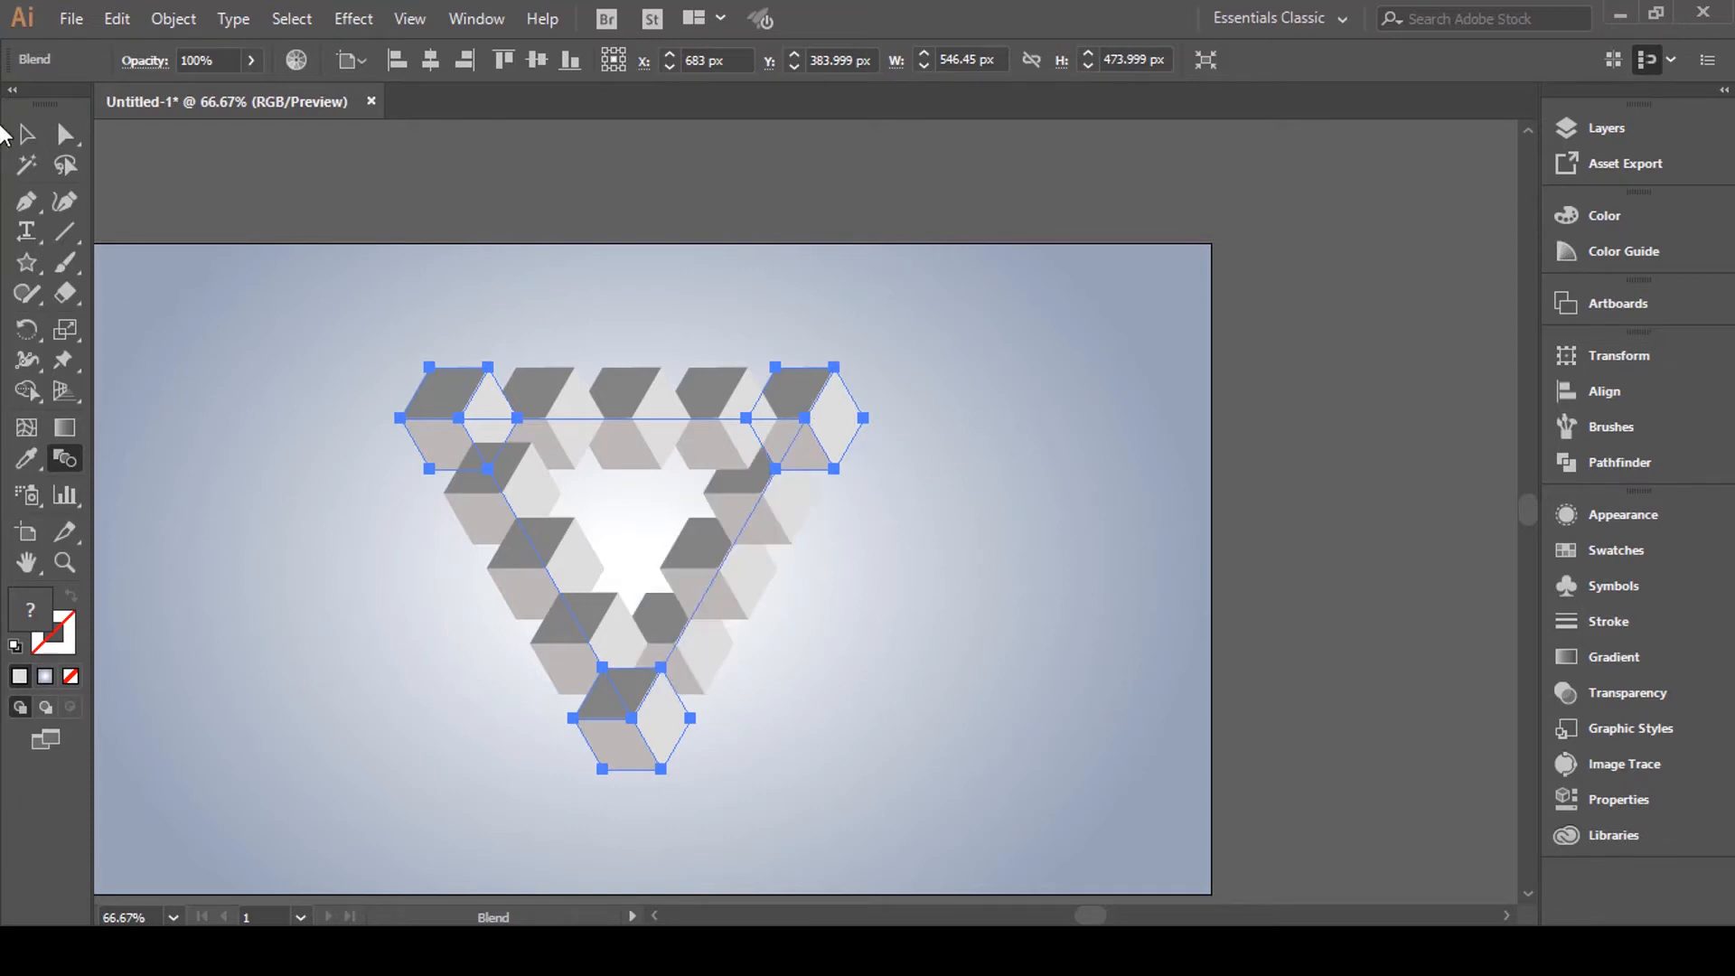
Expand the blended cube triangle into separate shapes with Object and Fill included, and clear the selection
left_click(25, 136)
left_click(450, 198)
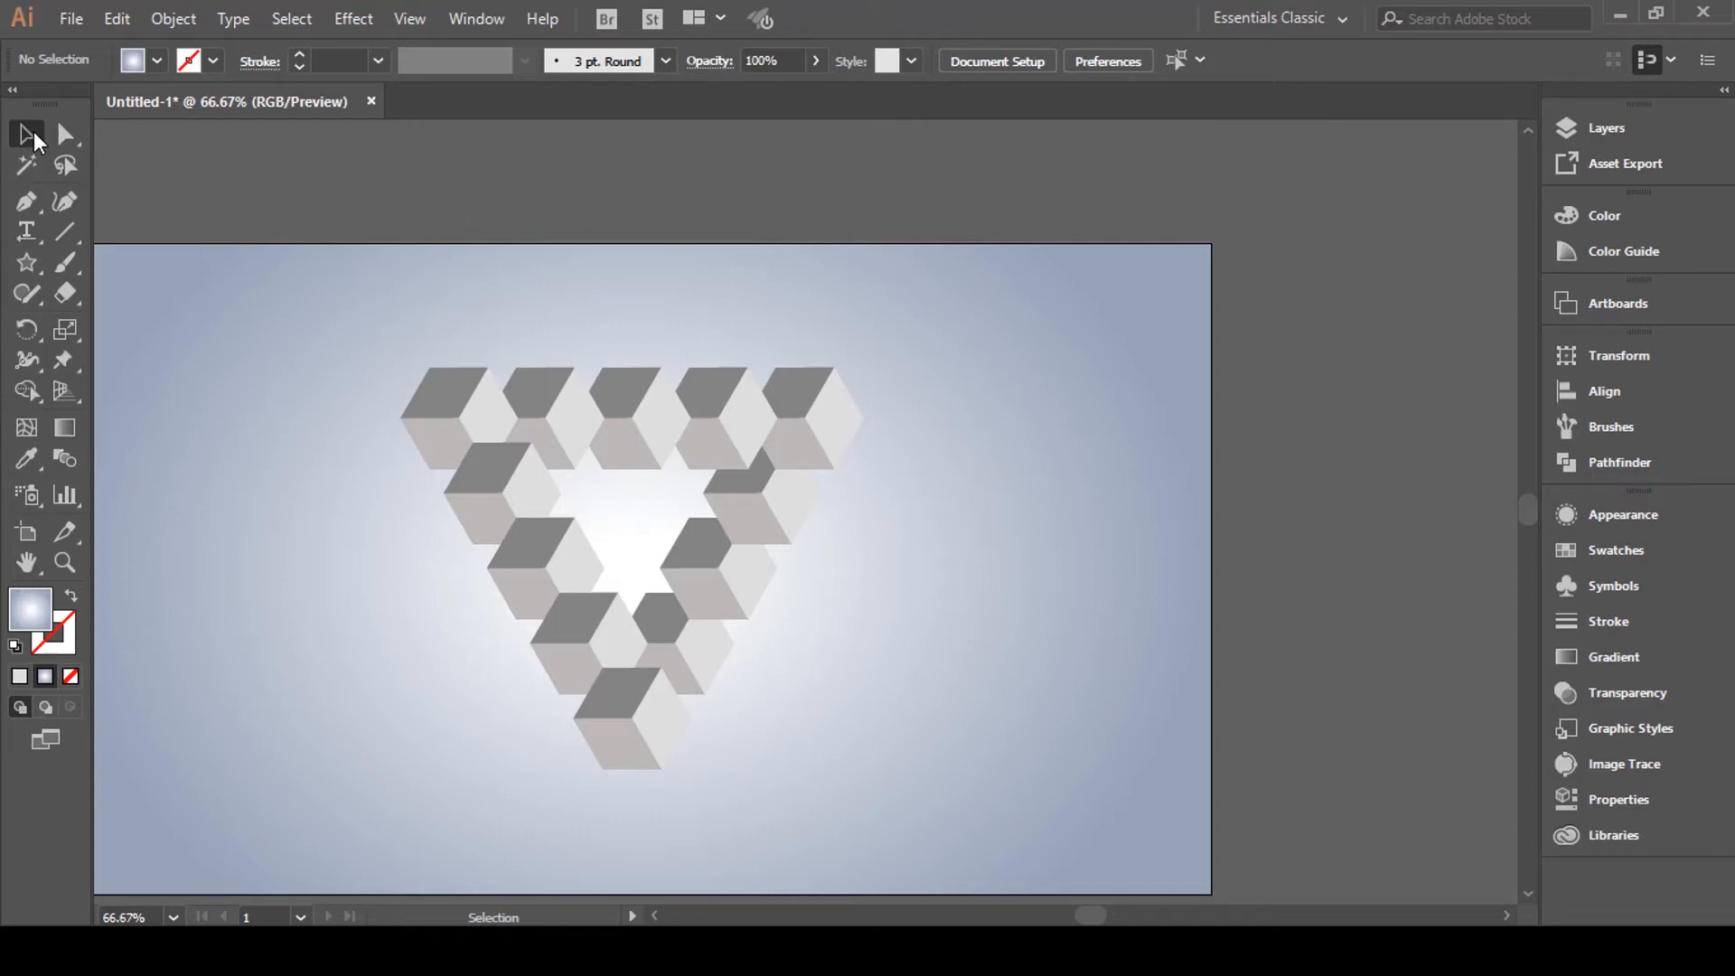
key("space")
left_click_drag(927, 326, 1012, 295)
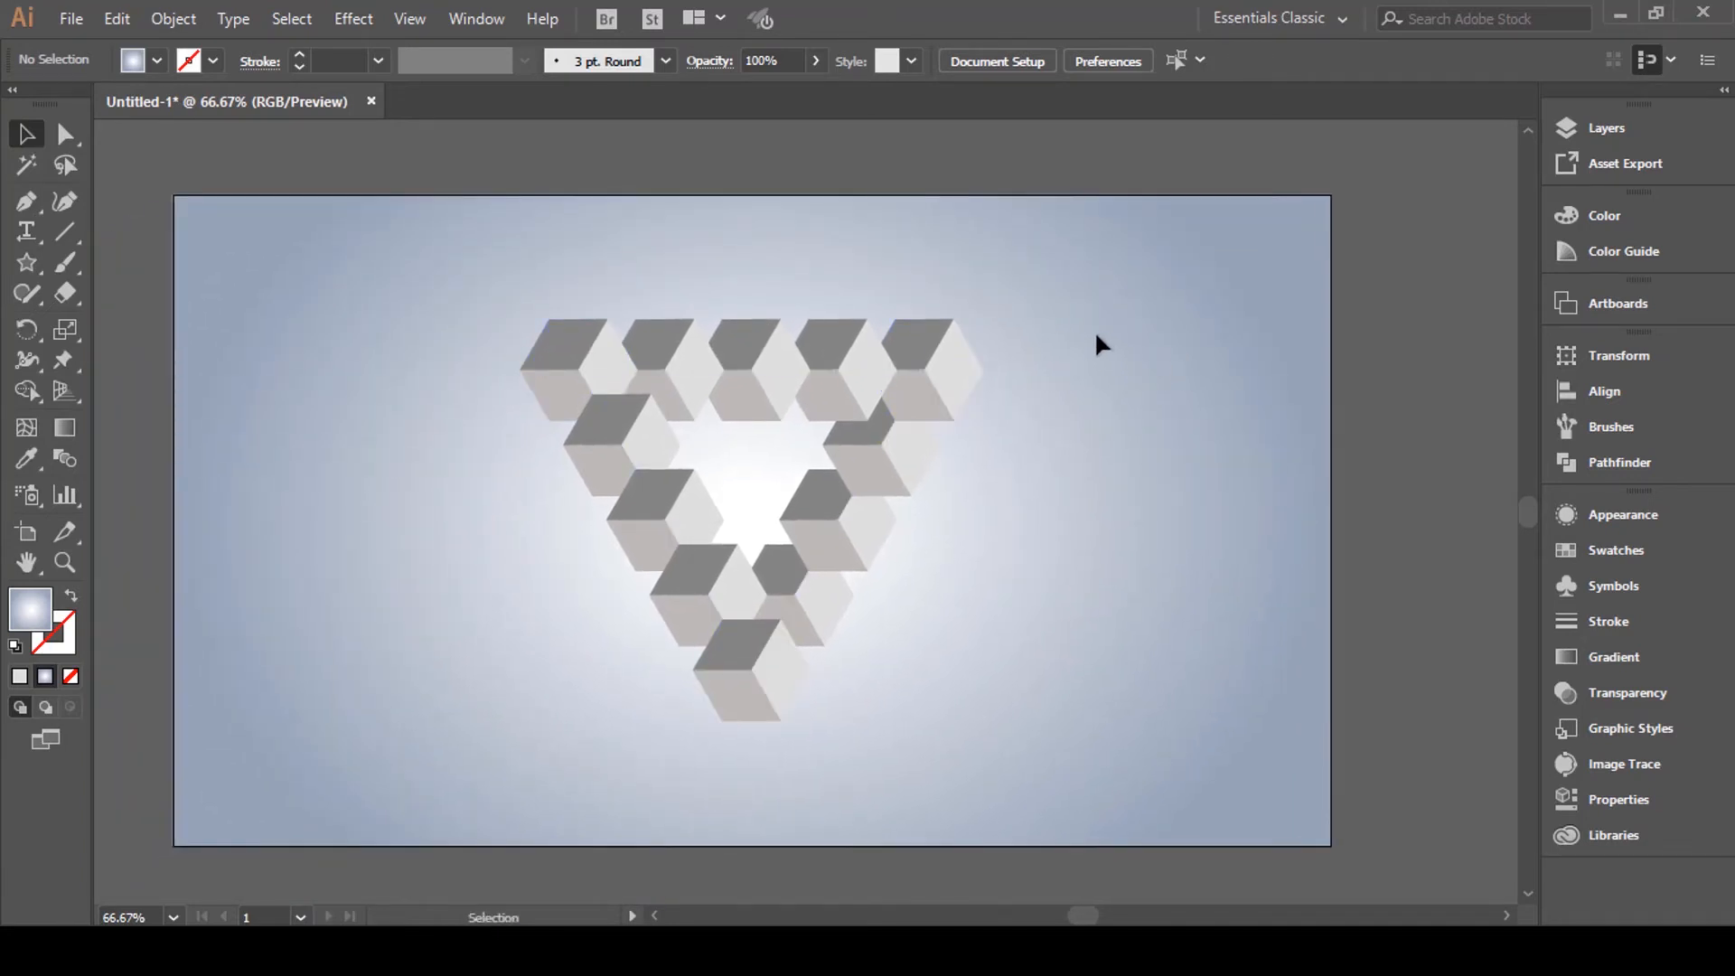
key("ctrl+0")
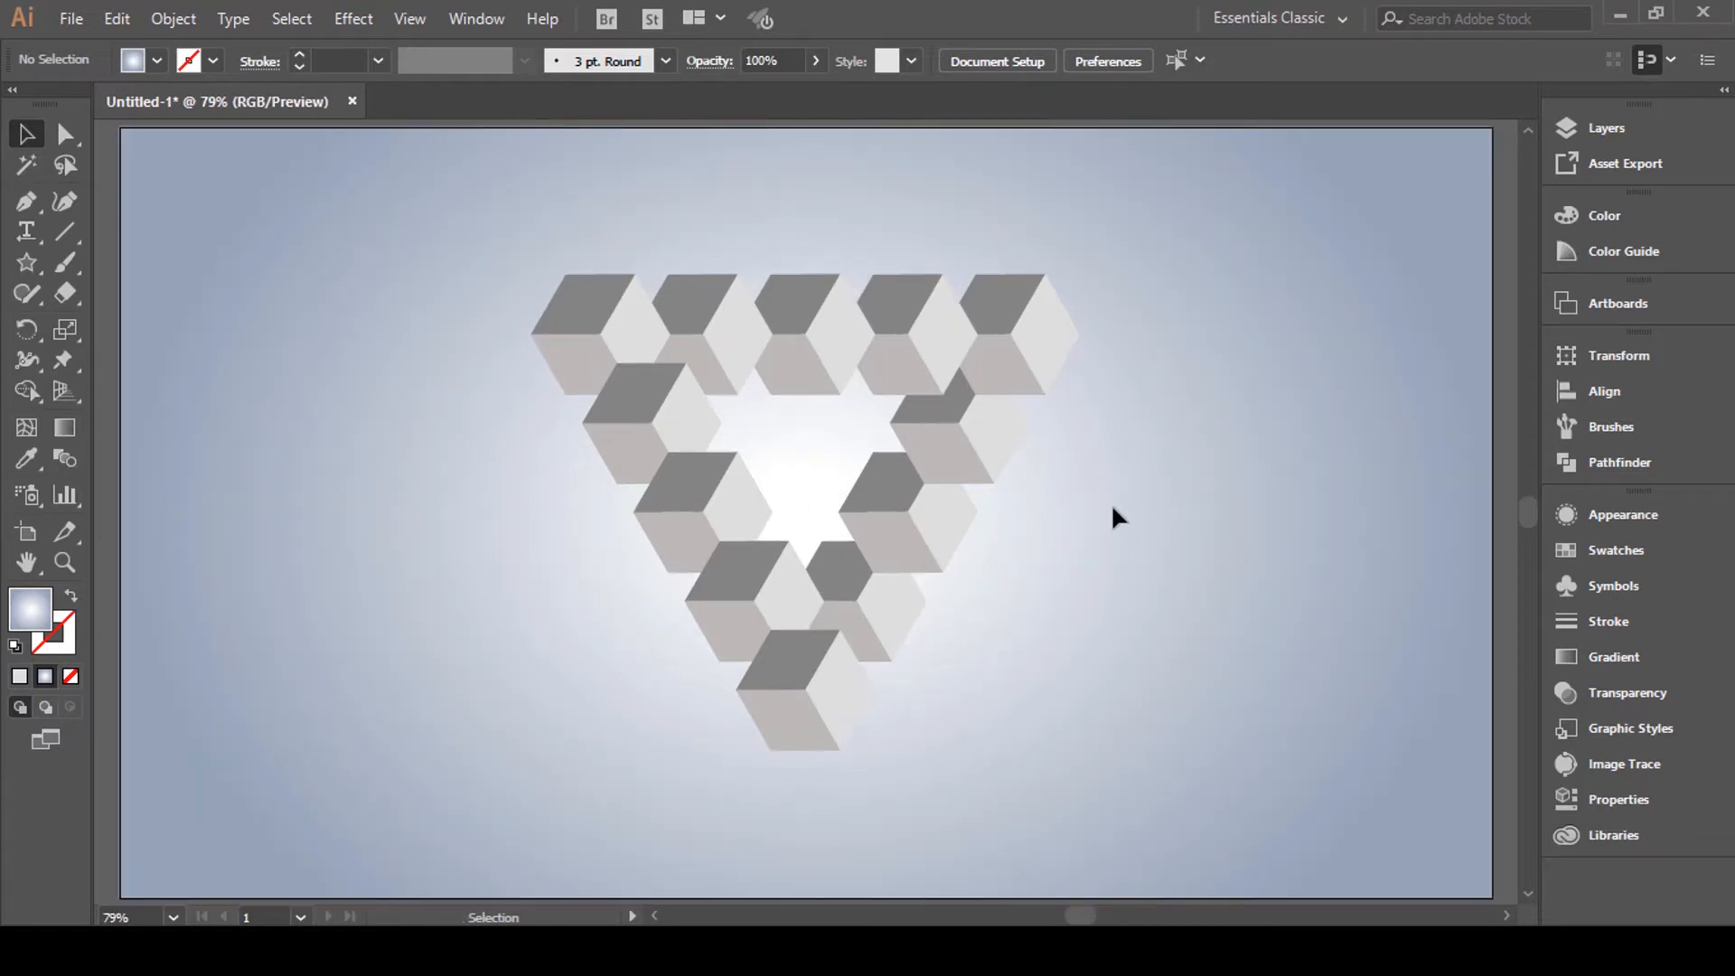
left_click_drag(1320, 226, 498, 743)
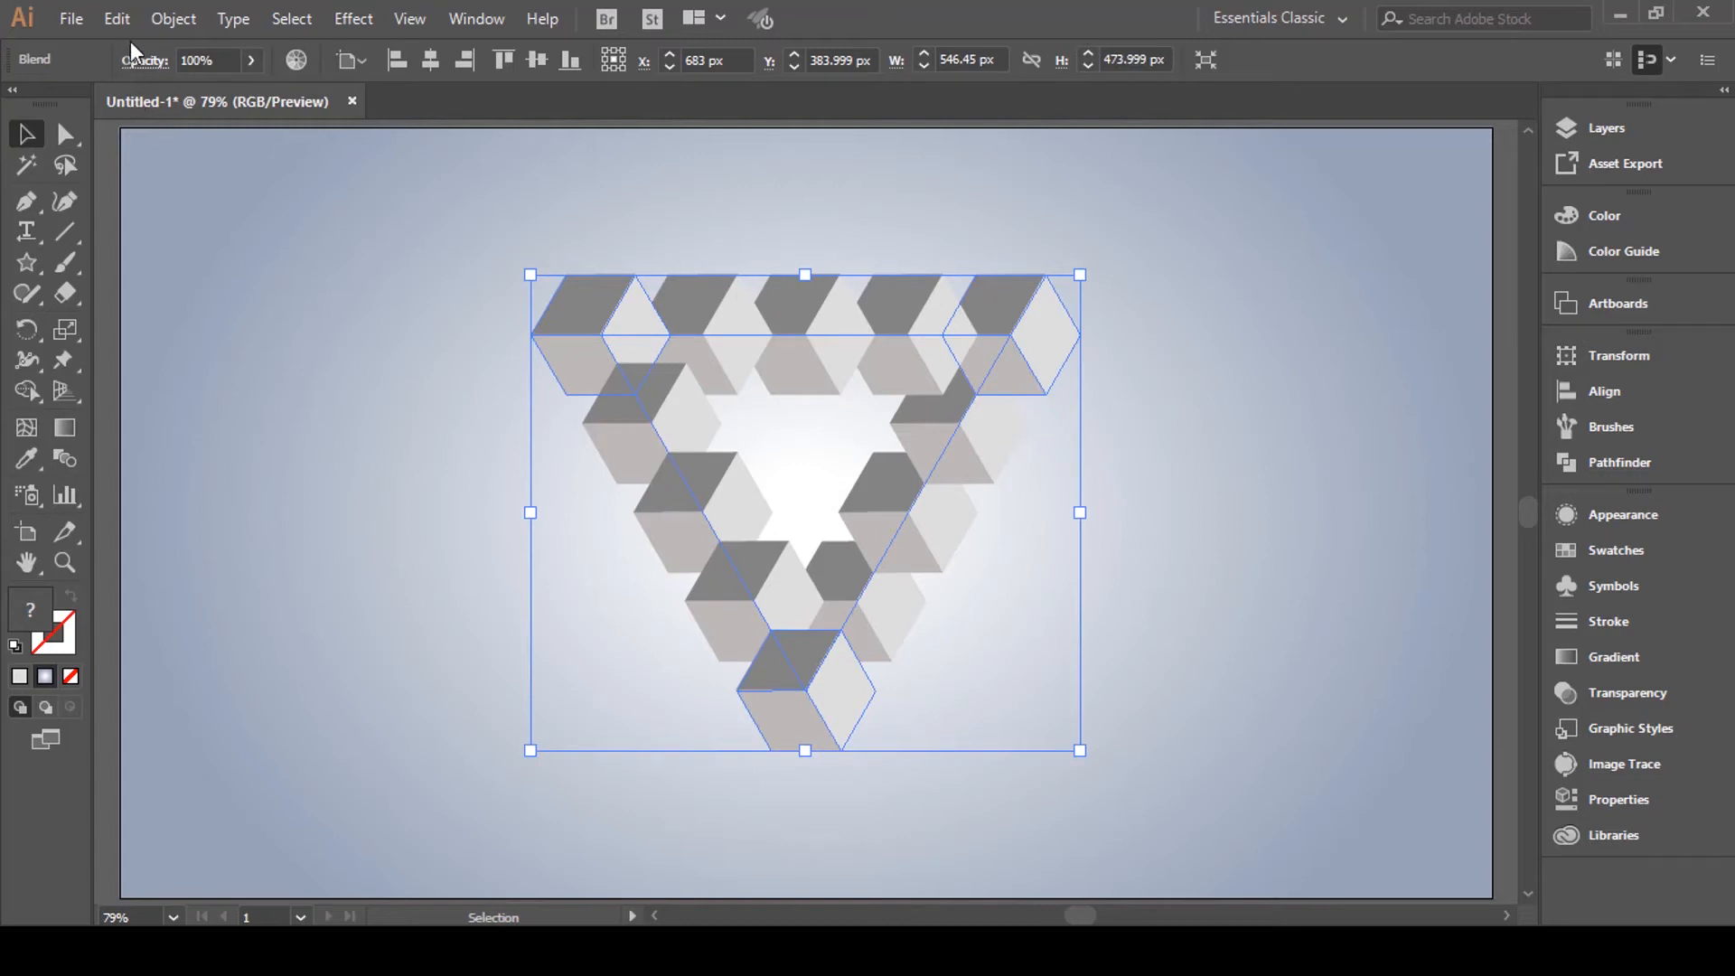
left_click(180, 18)
left_click(289, 259)
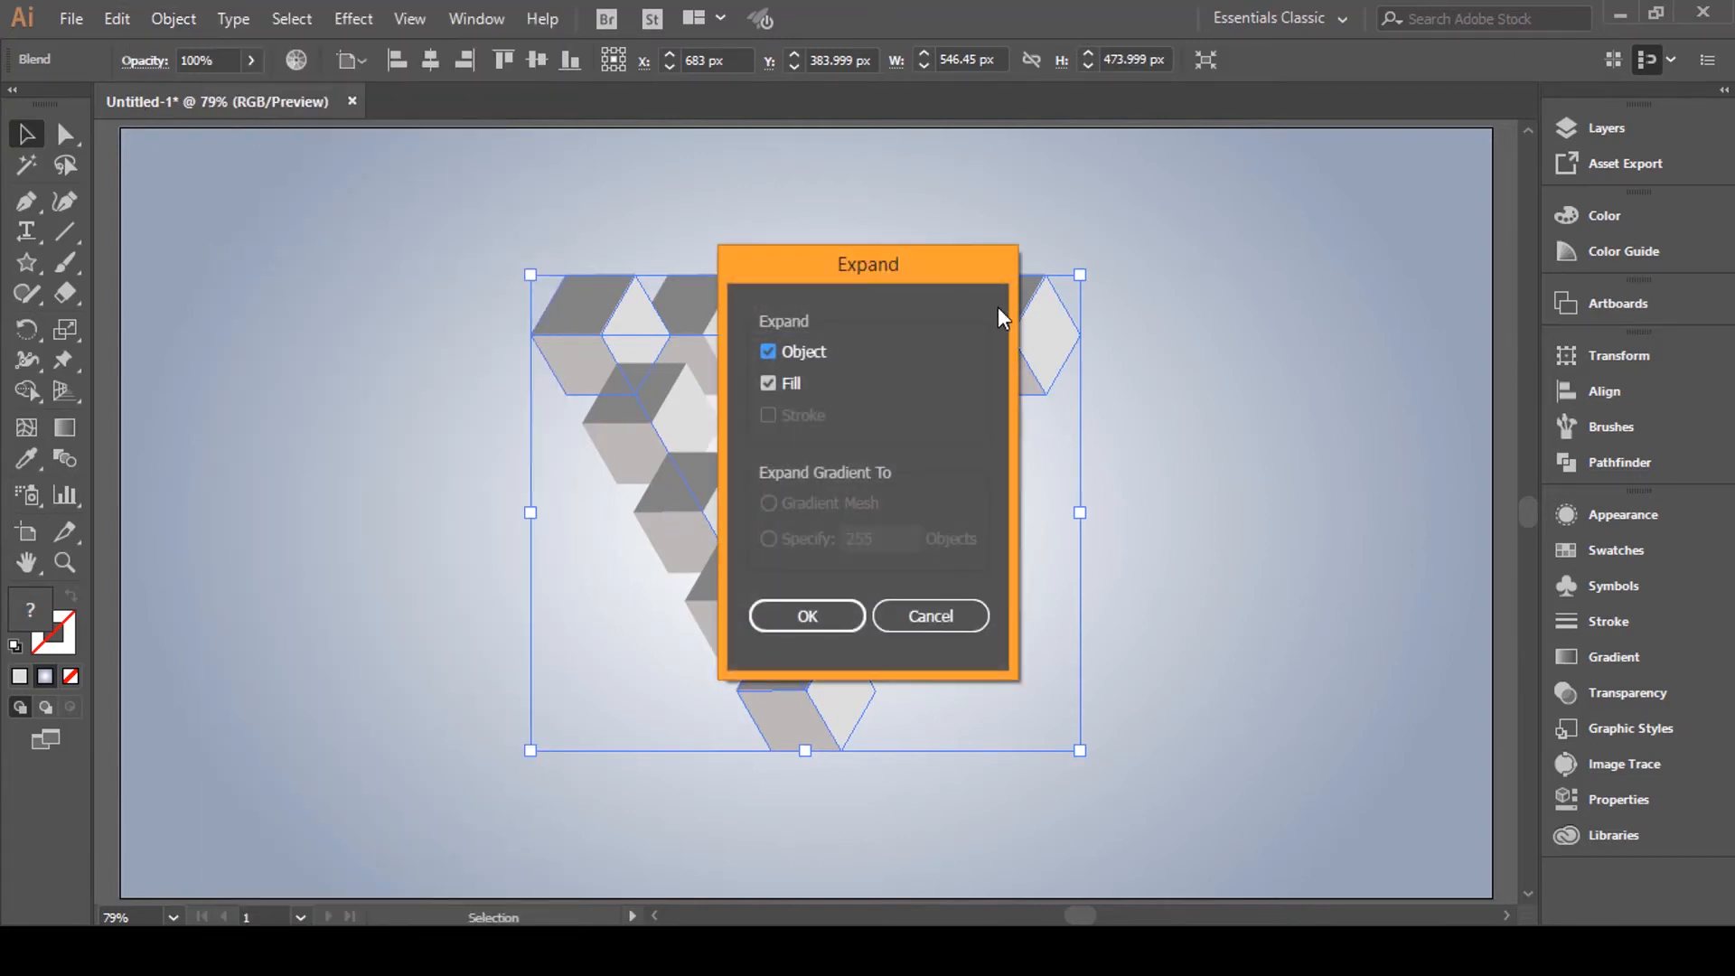
left_click(807, 617)
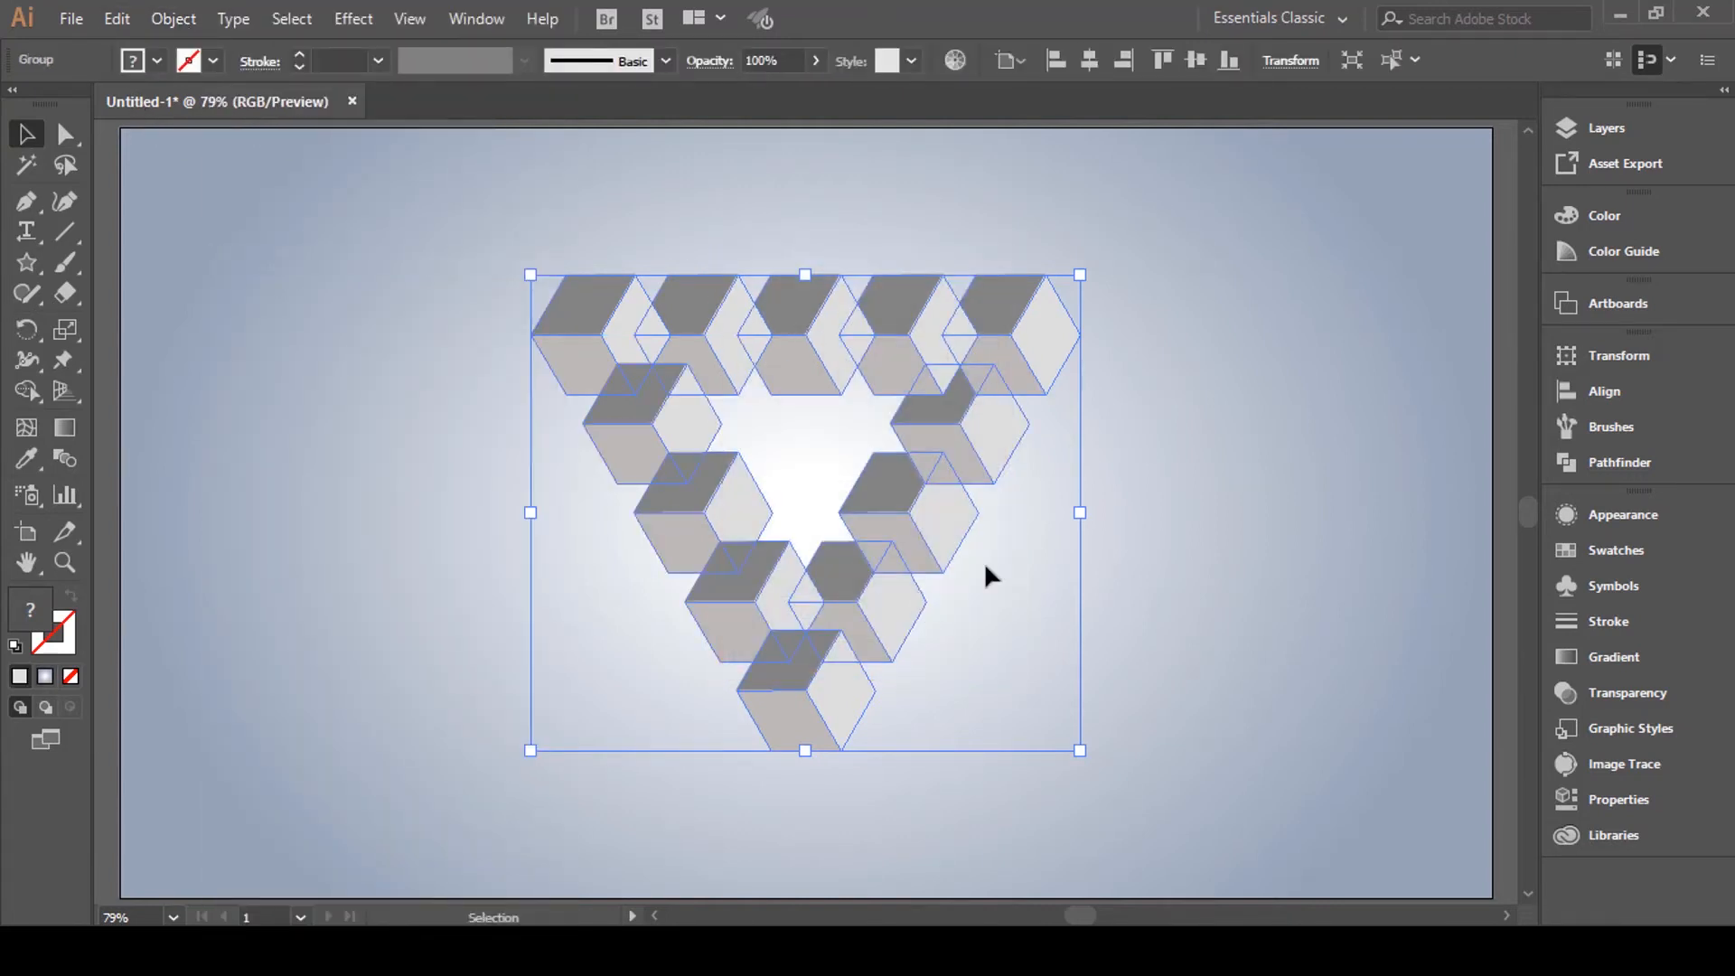
left_click(1277, 381)
left_click(1019, 350)
left_click(1178, 350)
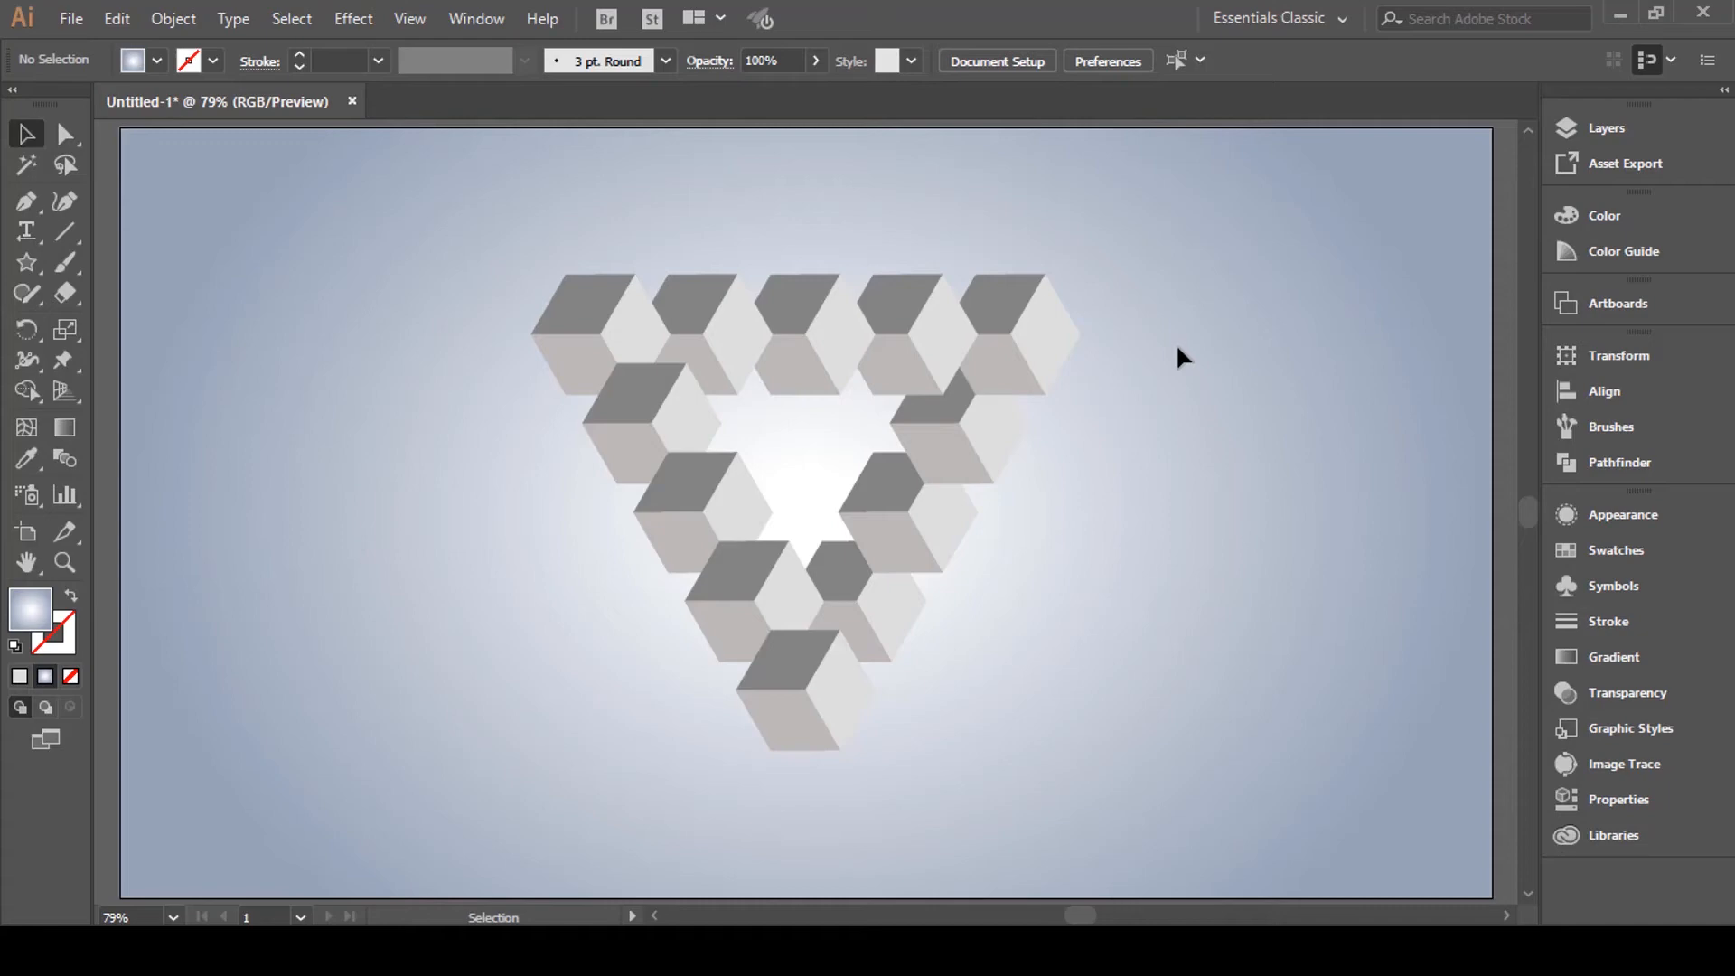
Start a Drop Shadow effect on the whole cube triangle with Preview on and a neutral medium-grey shadow color
left_click_drag(1166, 242, 398, 750)
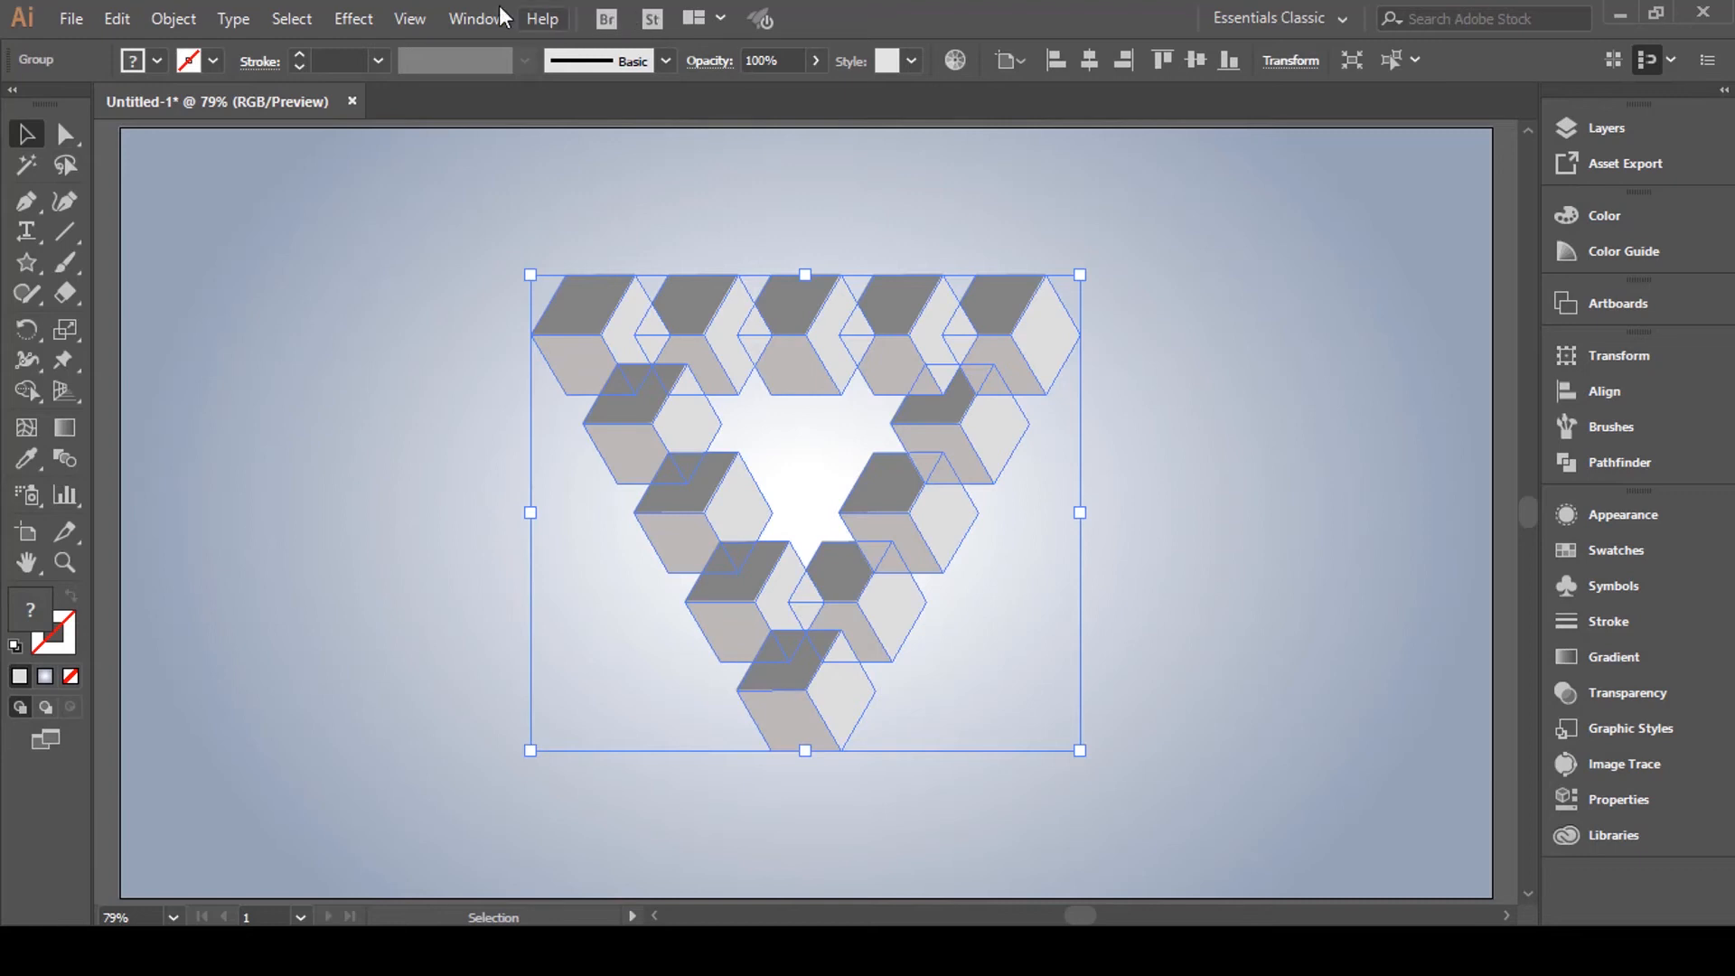
left_click(362, 19)
mouse_move(427, 307)
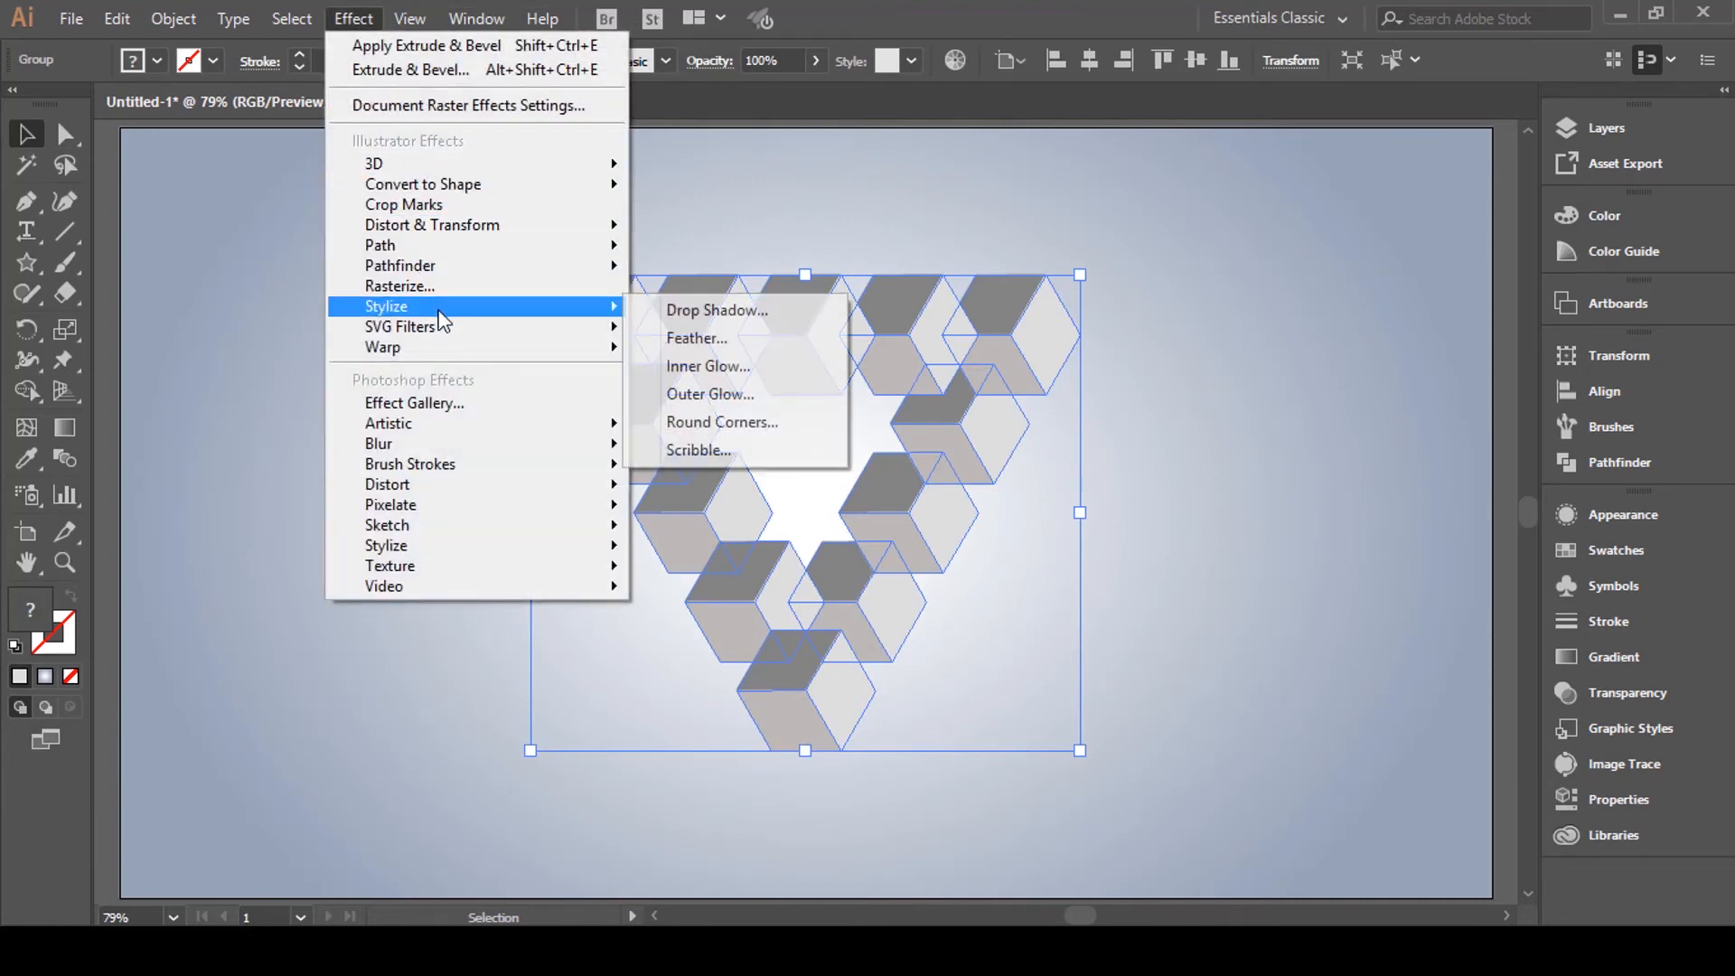
left_click(714, 303)
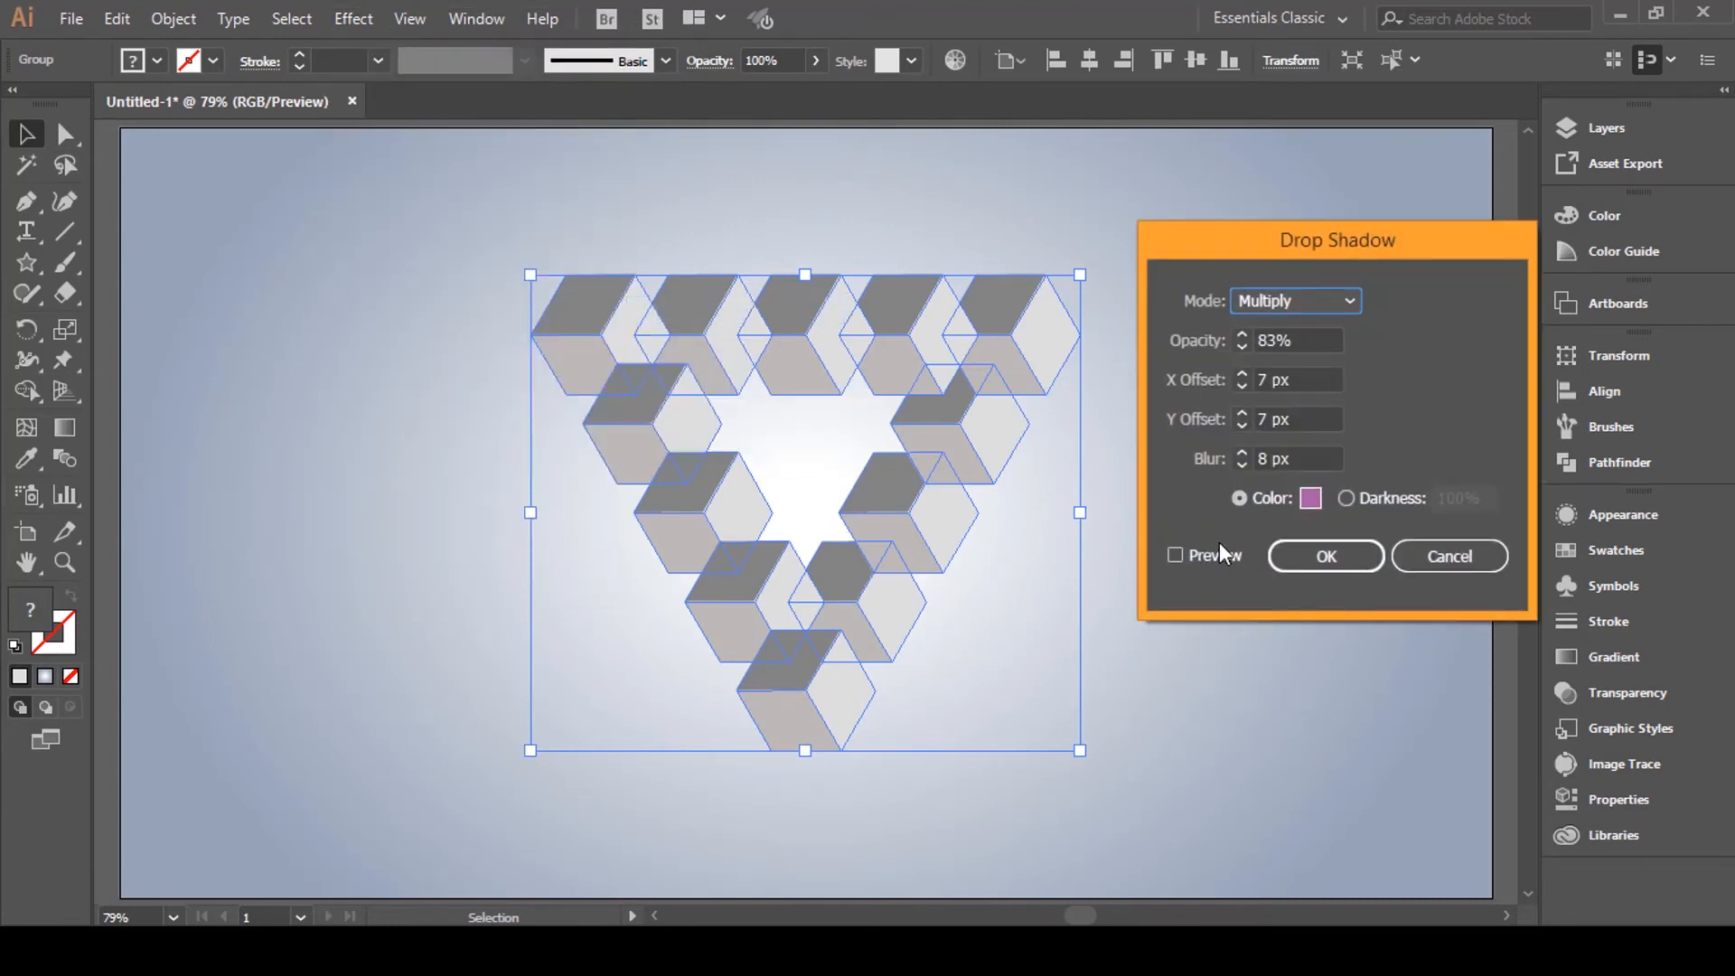
left_click(1175, 555)
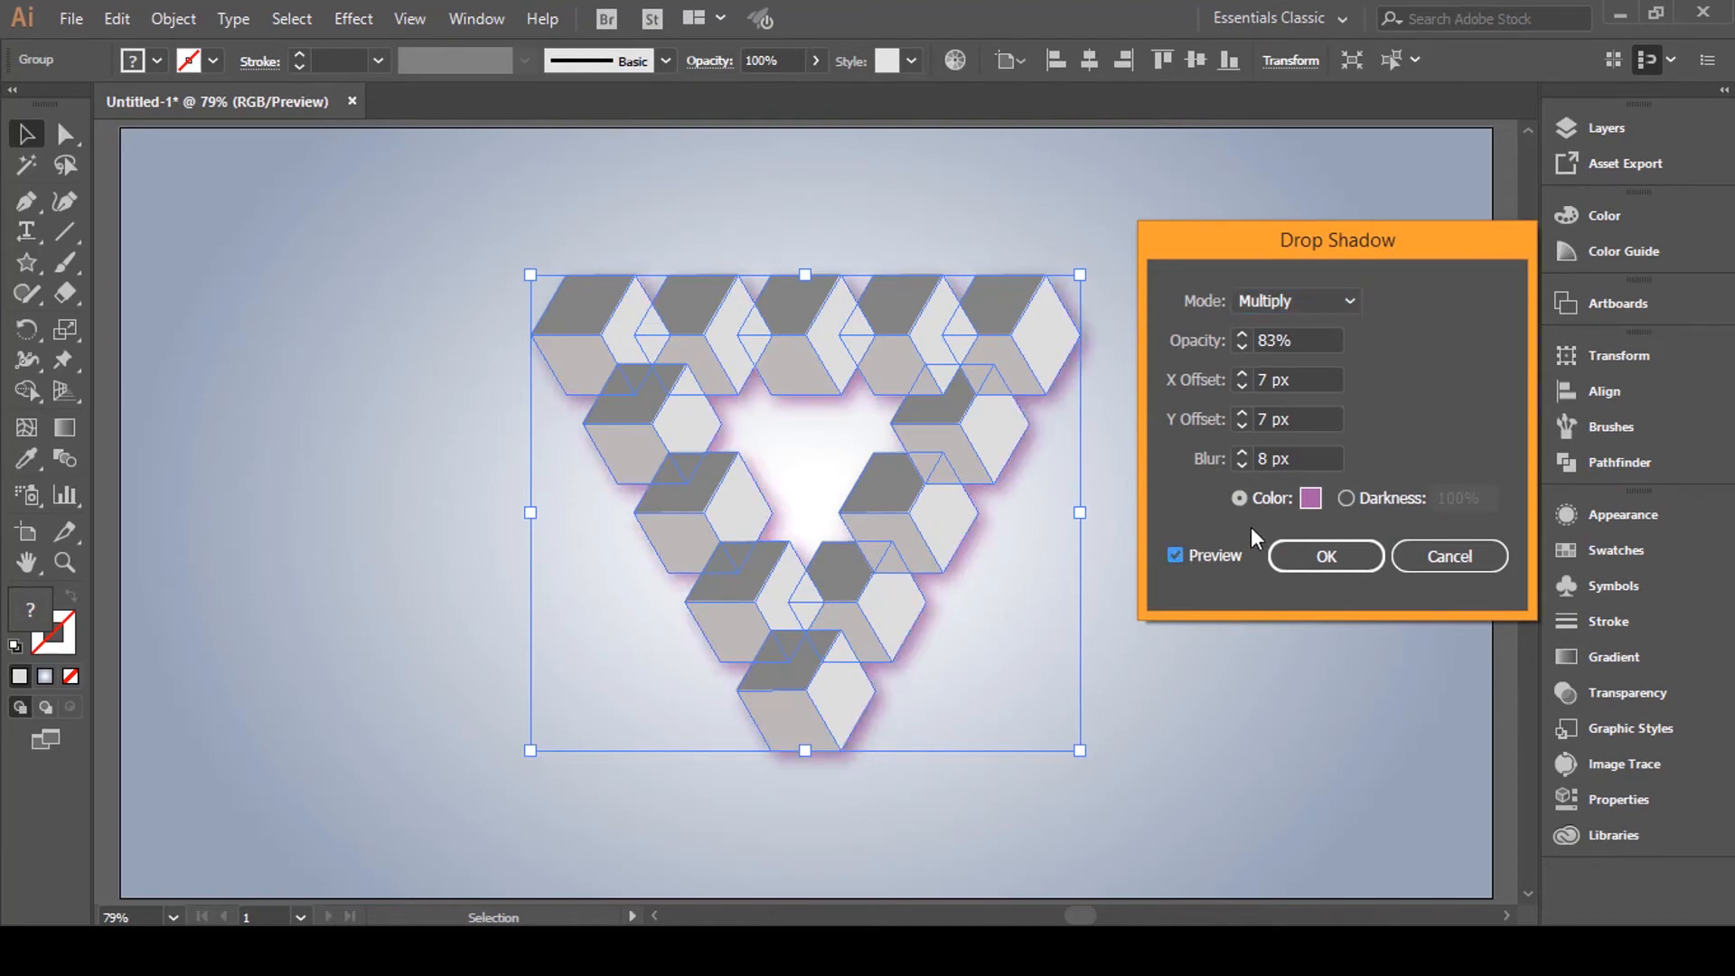
left_click(1310, 498)
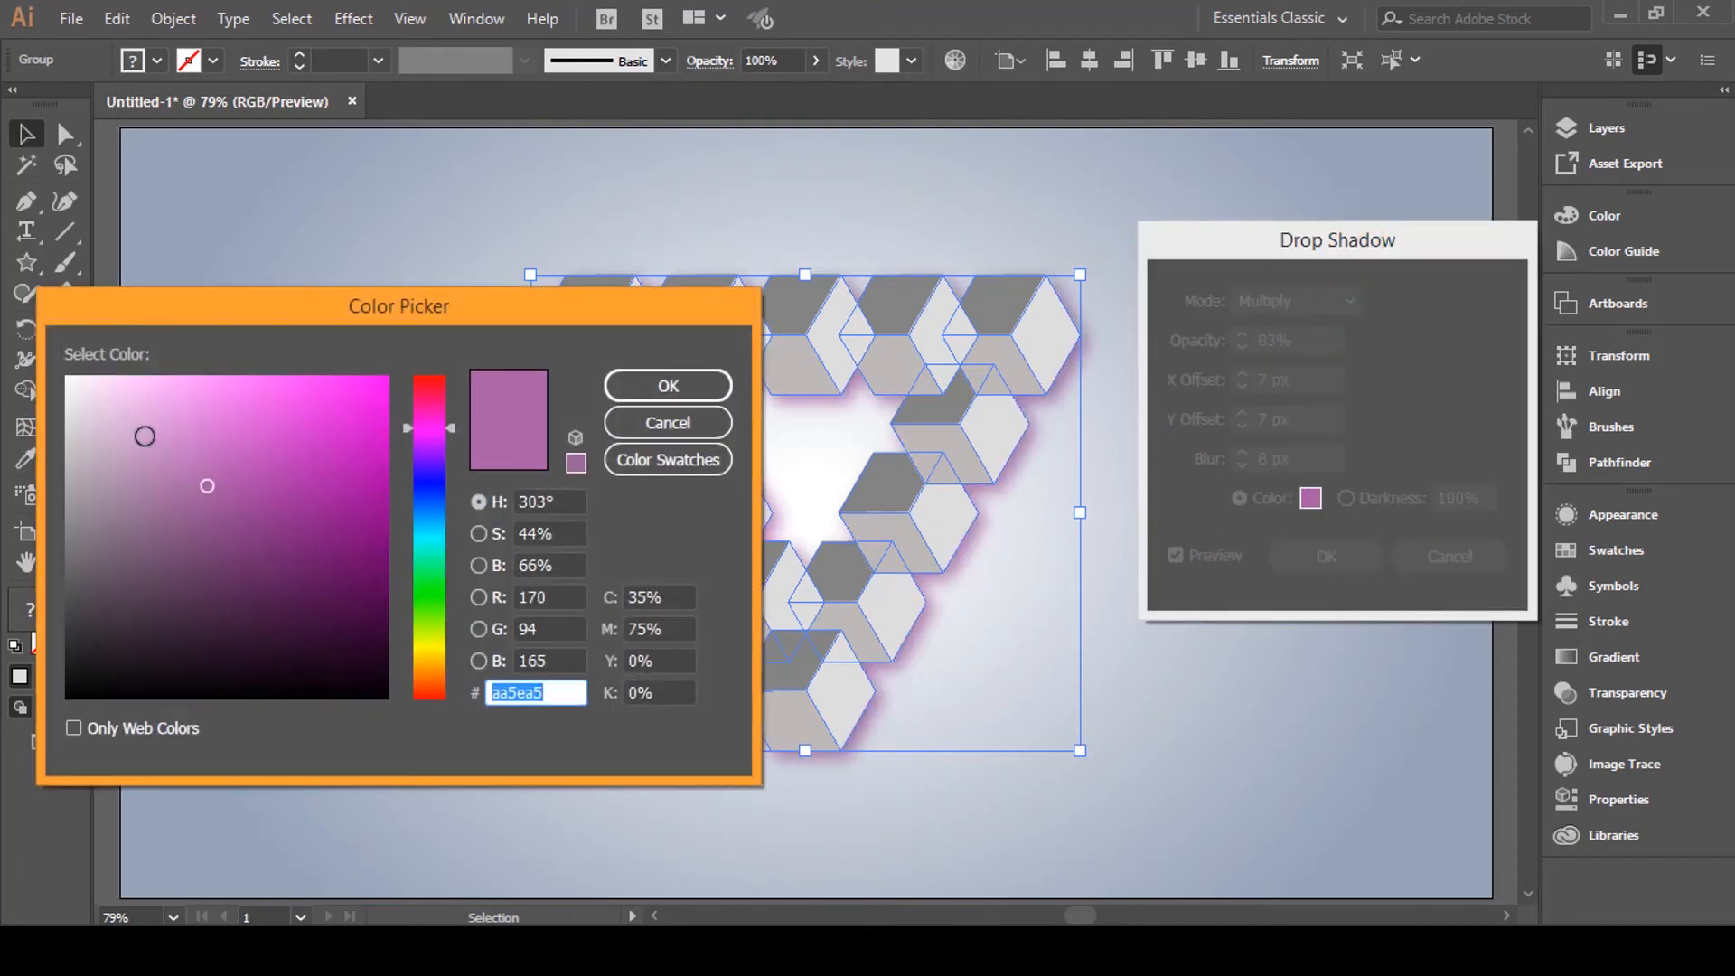
left_click(81, 451)
left_click_drag(82, 455, 66, 544)
left_click(654, 387)
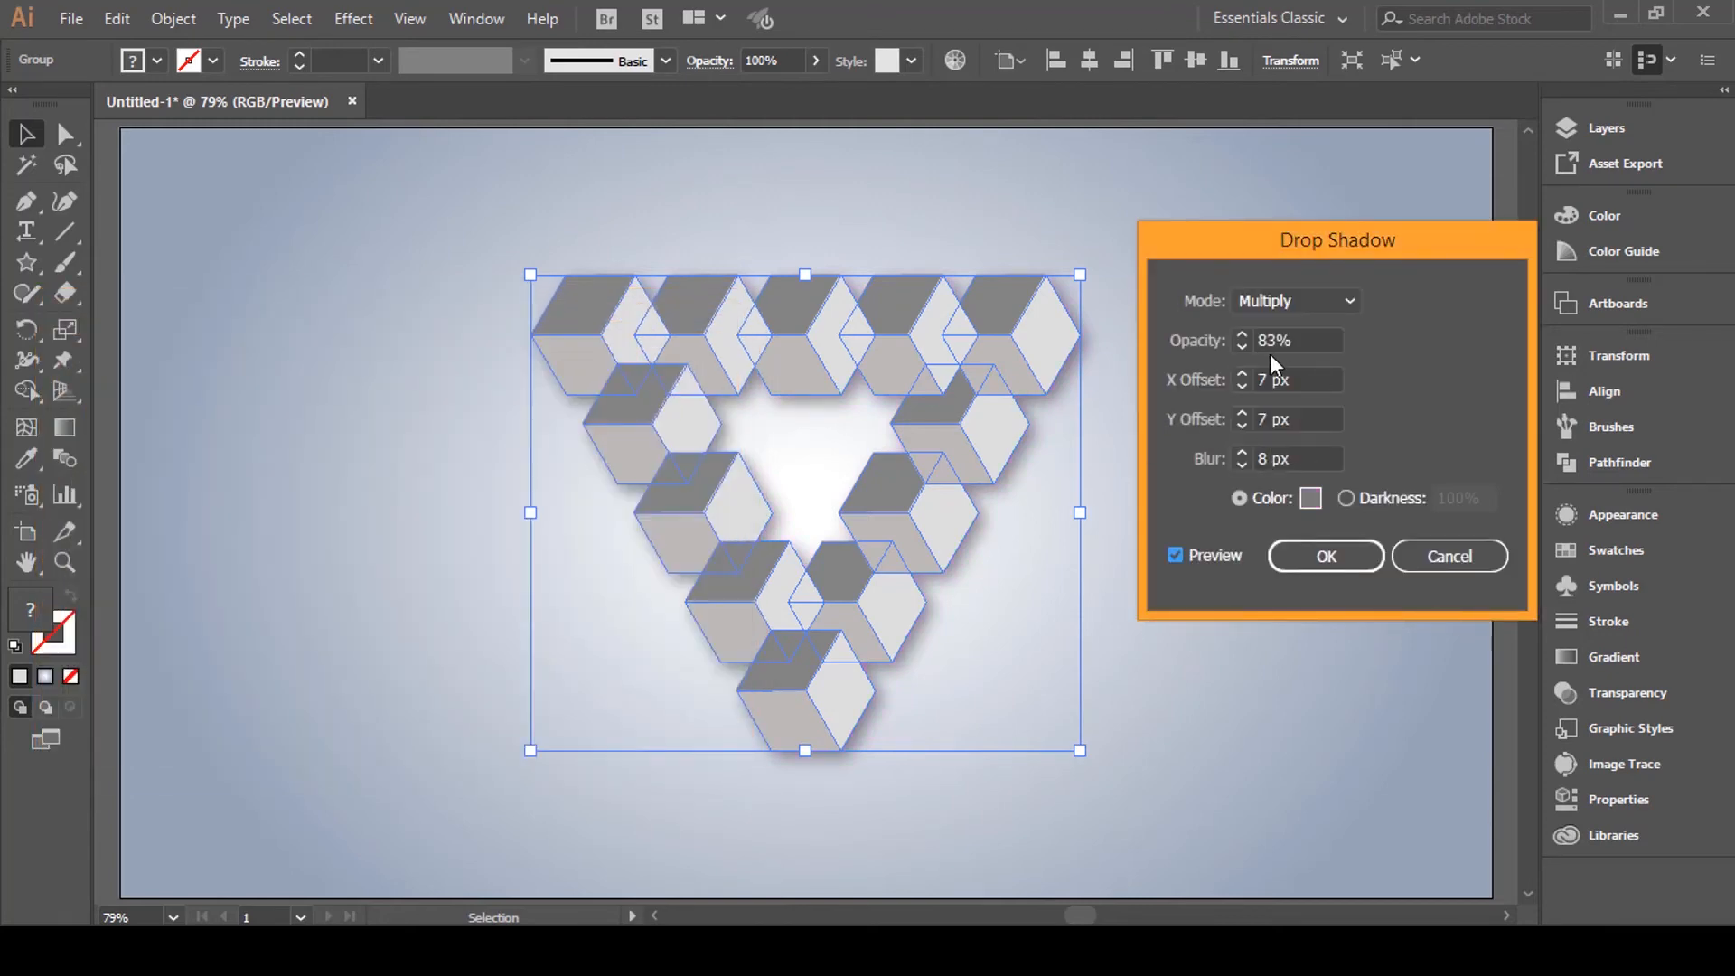
Set the drop shadow's opacity to 75%, apply the effect and deselect the cube triangle
left_click_drag(1315, 341, 1151, 354)
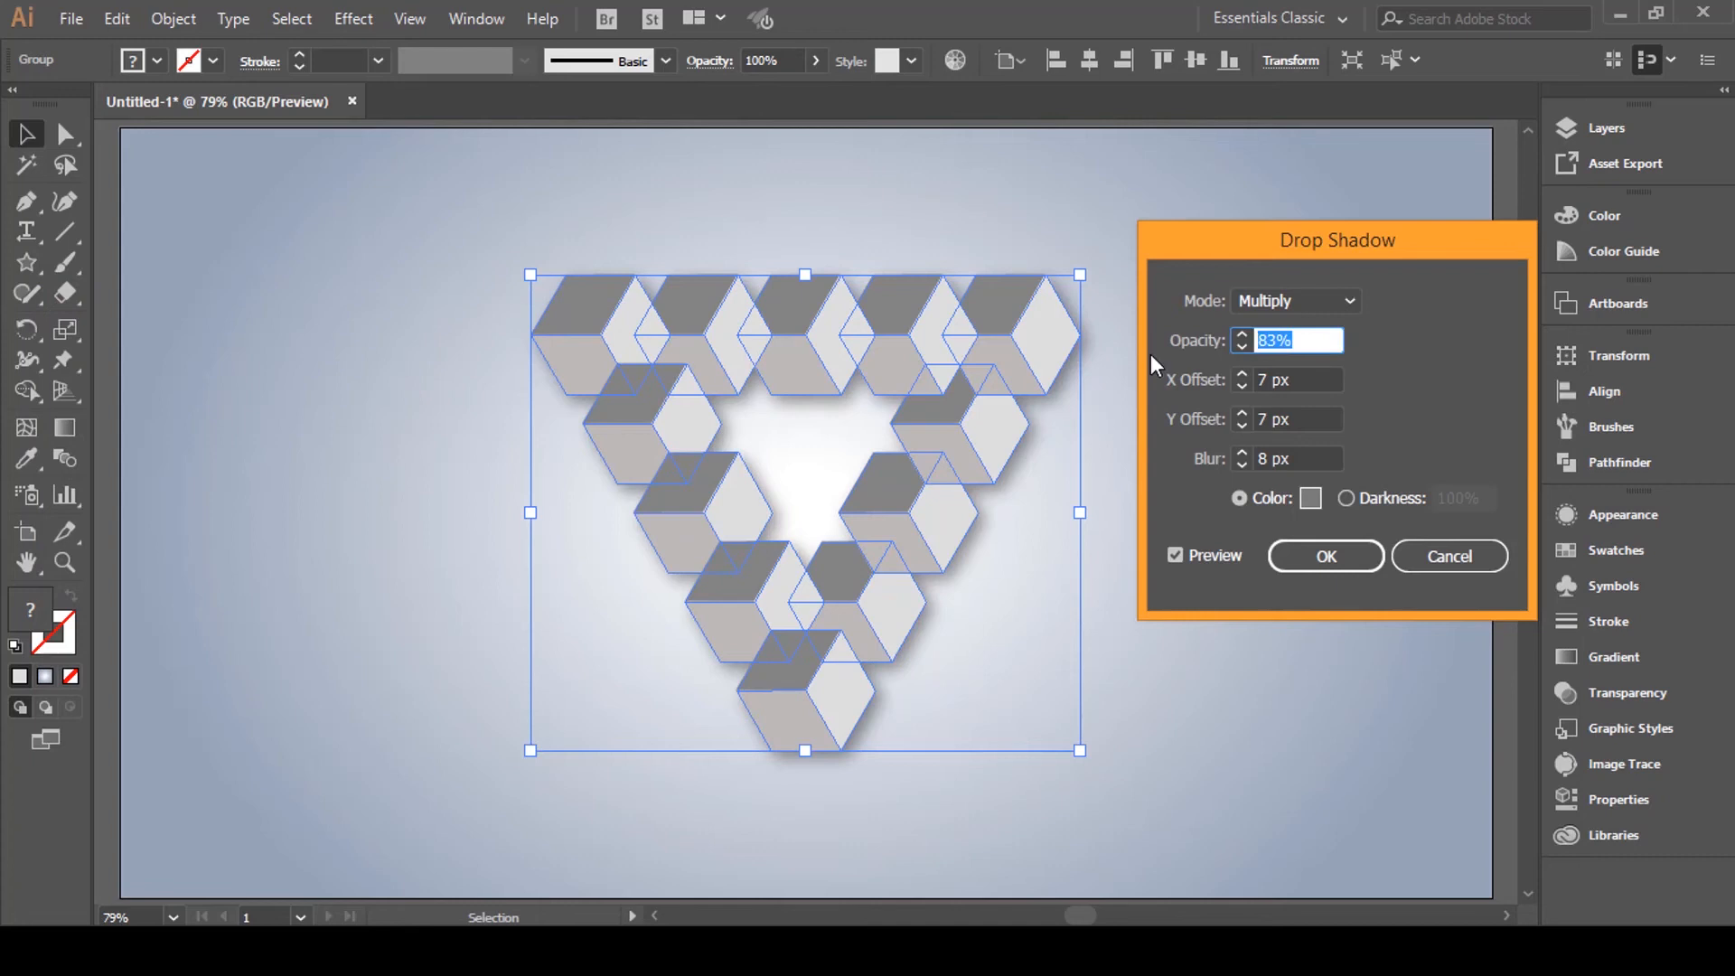
type("75")
key("Tab")
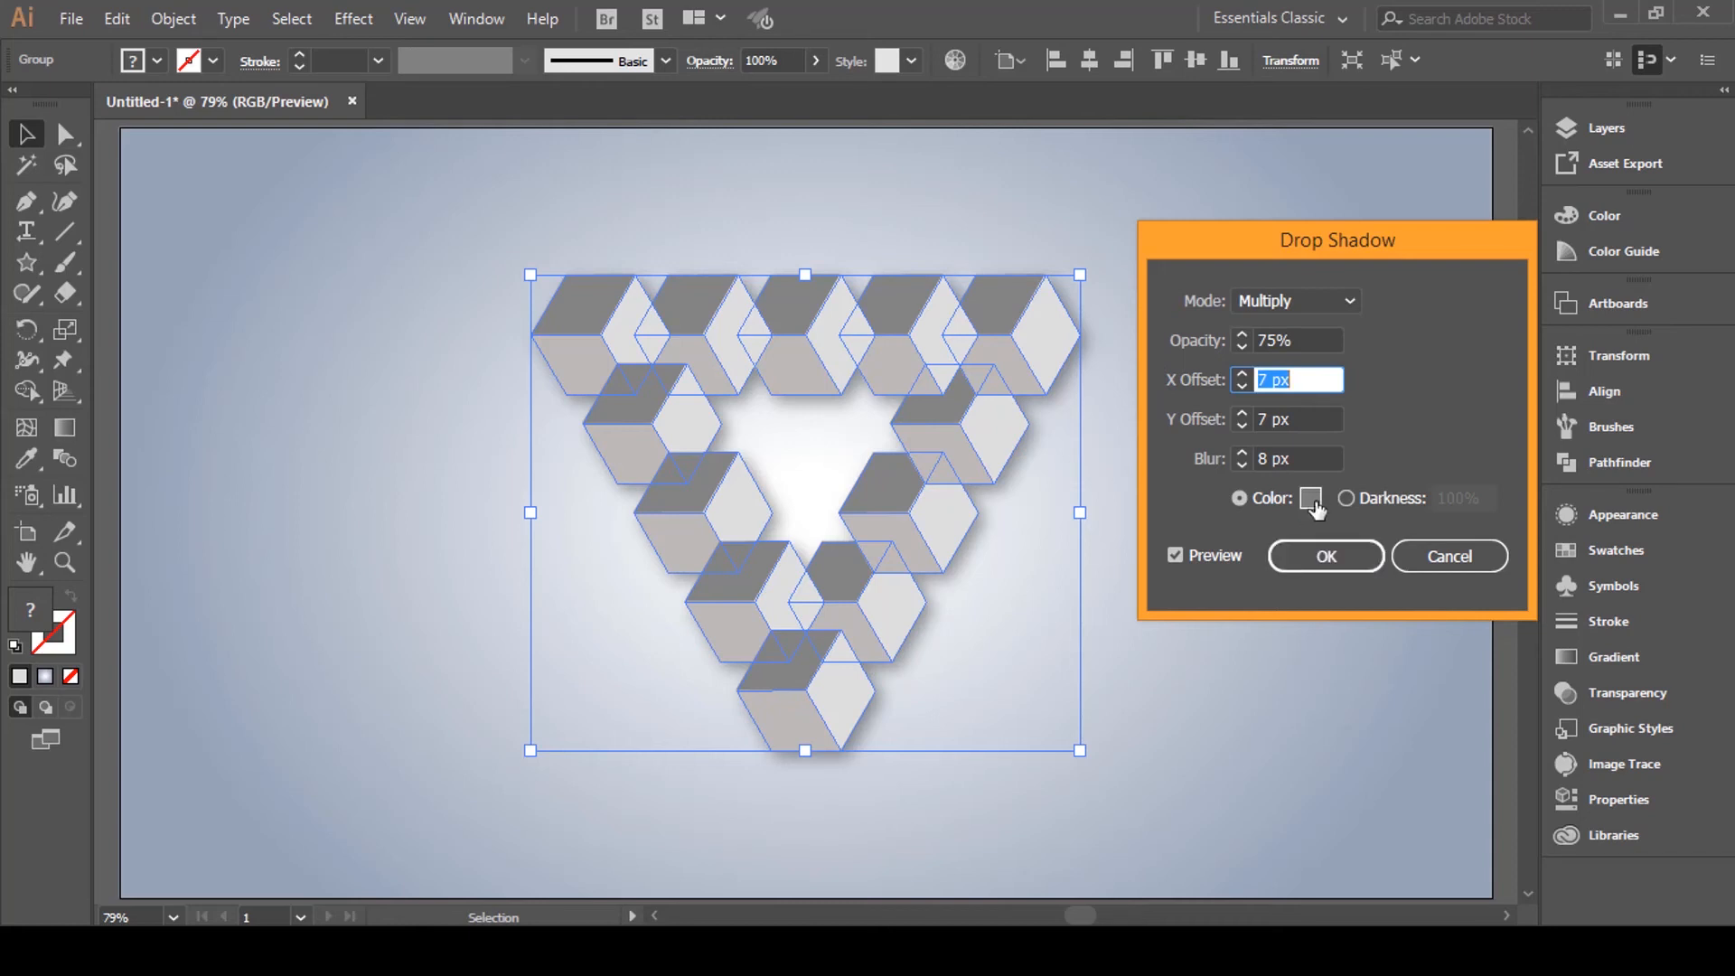
left_click(1326, 556)
left_click(1250, 505)
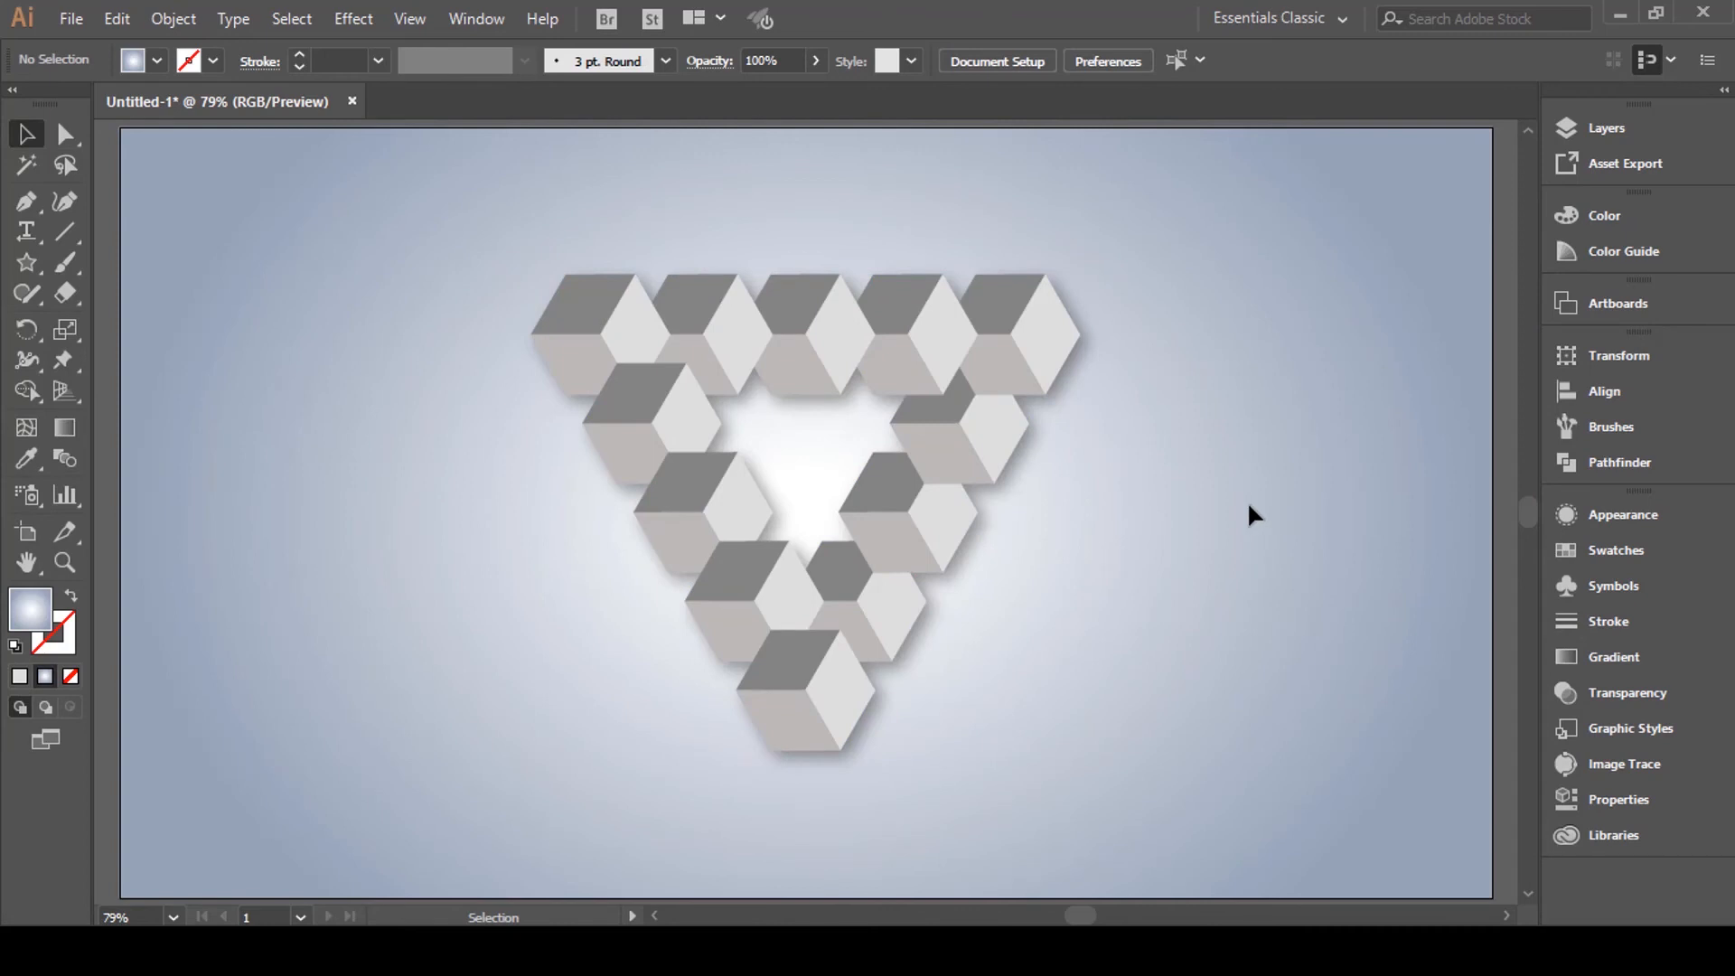